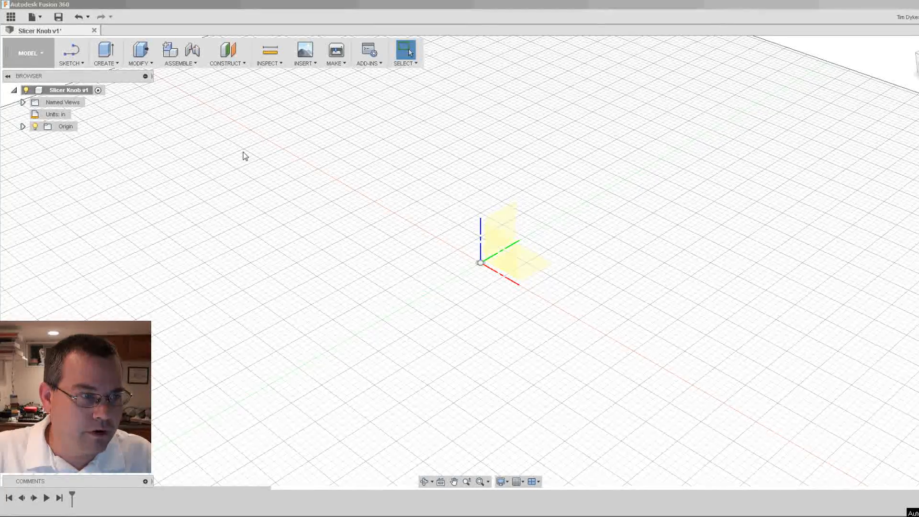
# Step: Start a cylinder on the horizontal origin plane, centred on the origin, with a base diameter of 0.9 in
pyautogui.click(112, 63)
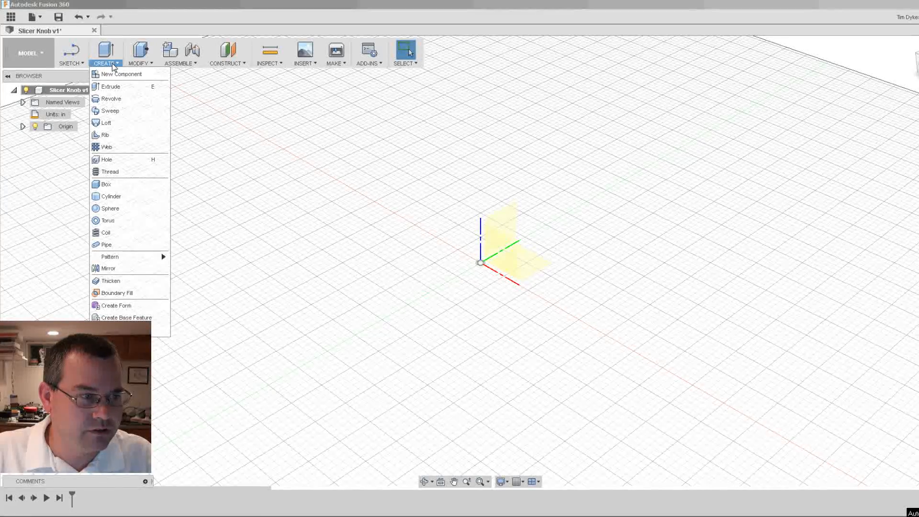
pyautogui.click(119, 197)
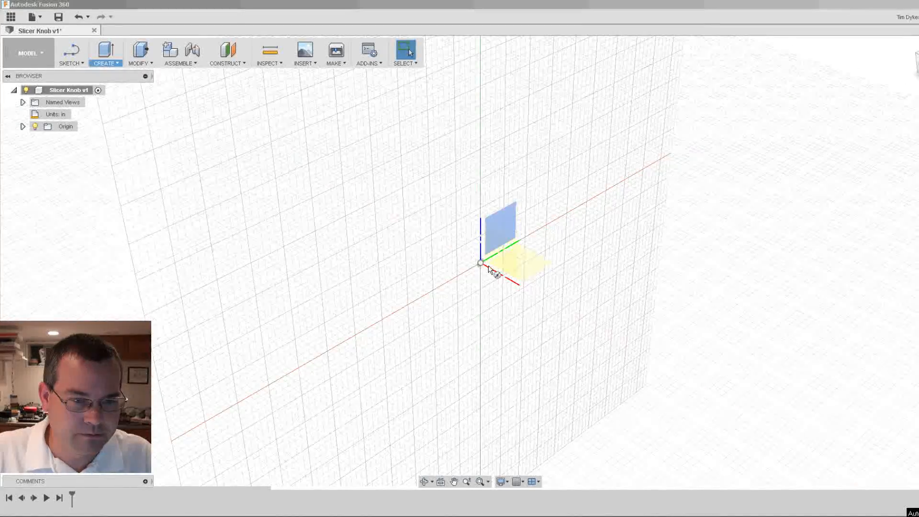
pyautogui.click(534, 263)
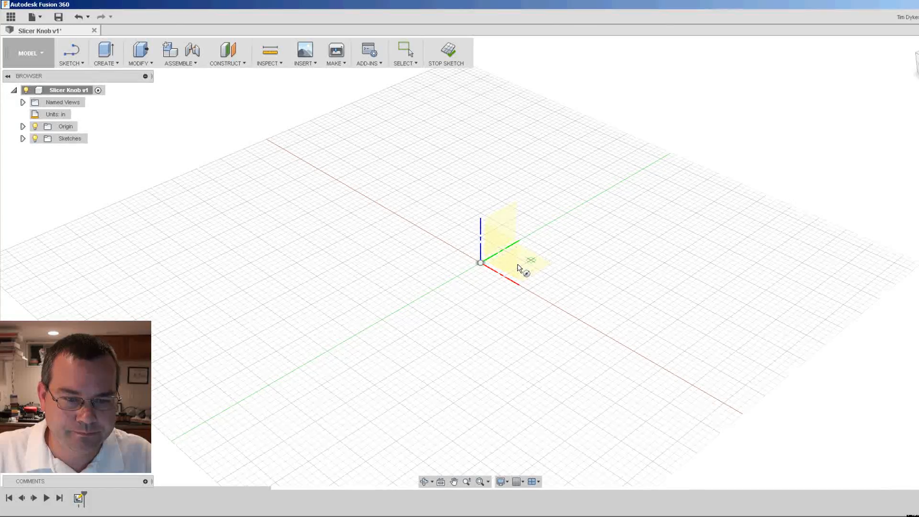
pyautogui.scroll(3, 487, 268)
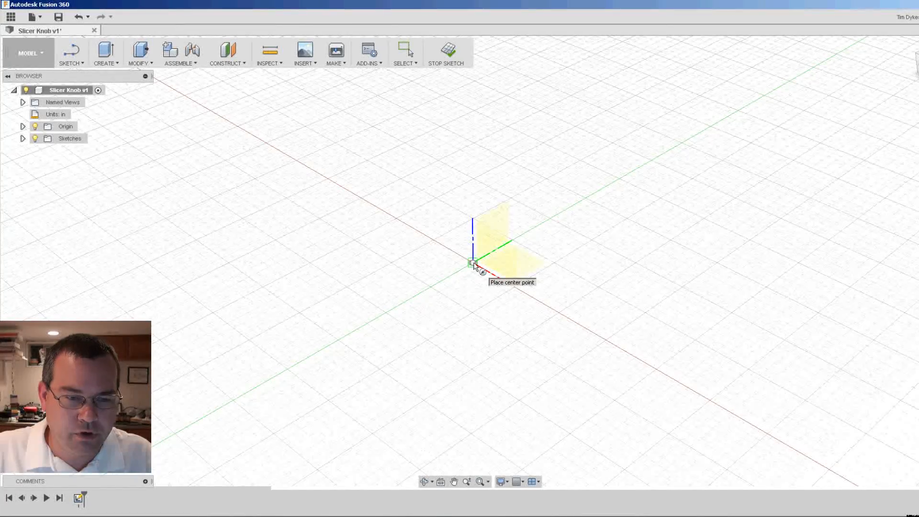
pyautogui.click(473, 265)
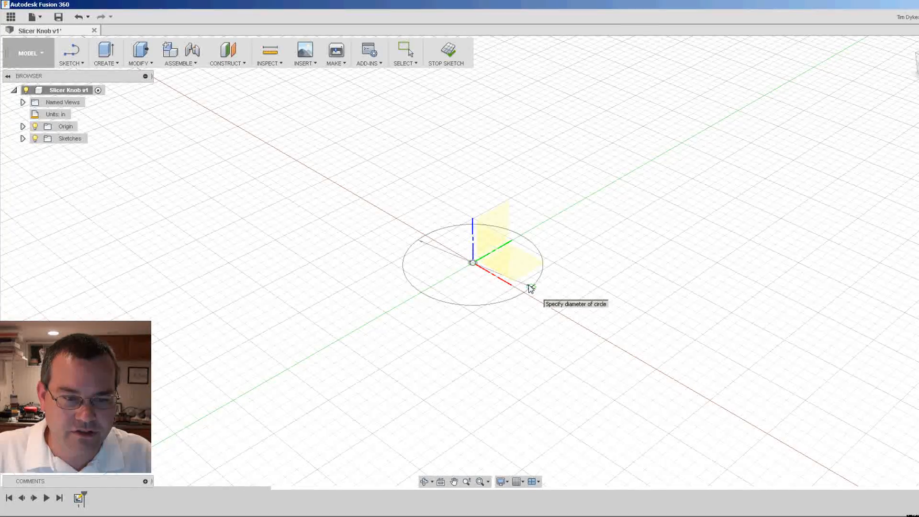
pyautogui.moveTo(529, 288)
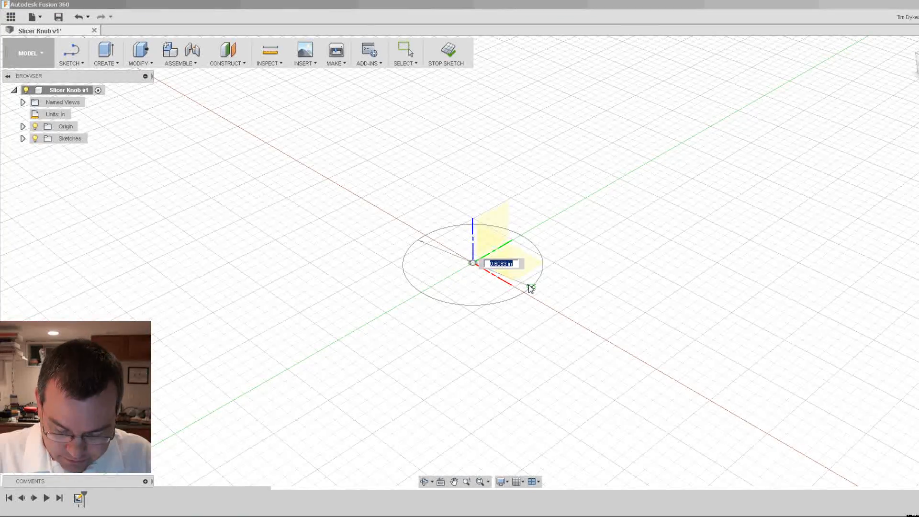
pyautogui.write('.9')
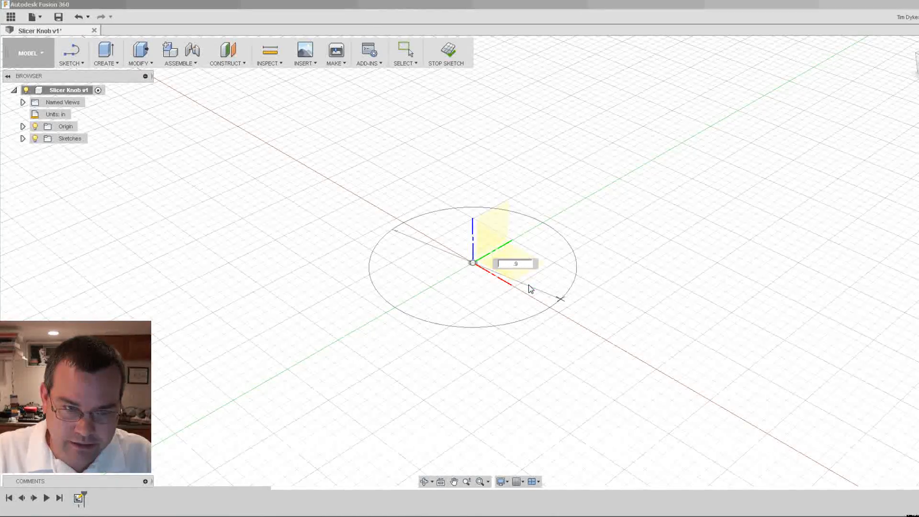
pyautogui.press('Return')
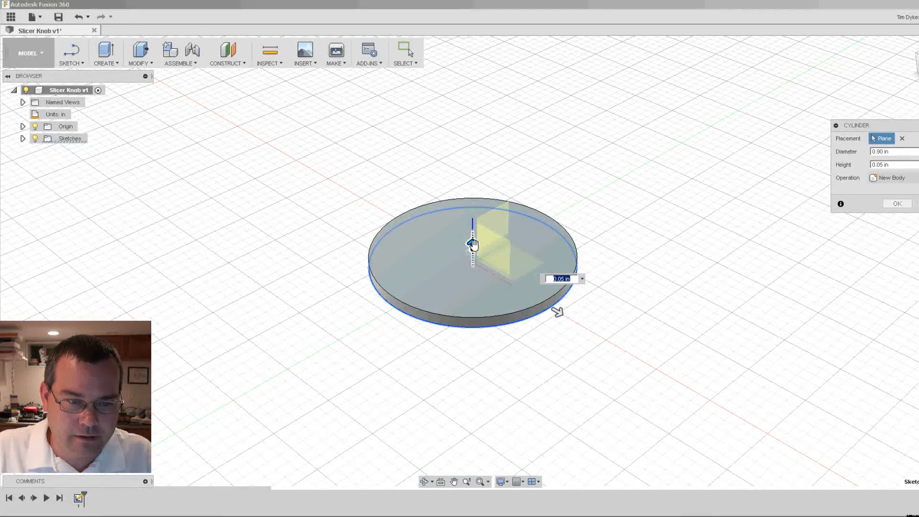
# Step: Set the cylinder's height to -0.45 in so it extends below the plane, and create it as a new body
pyautogui.moveTo(472, 244); pyautogui.dragTo(473, 328)
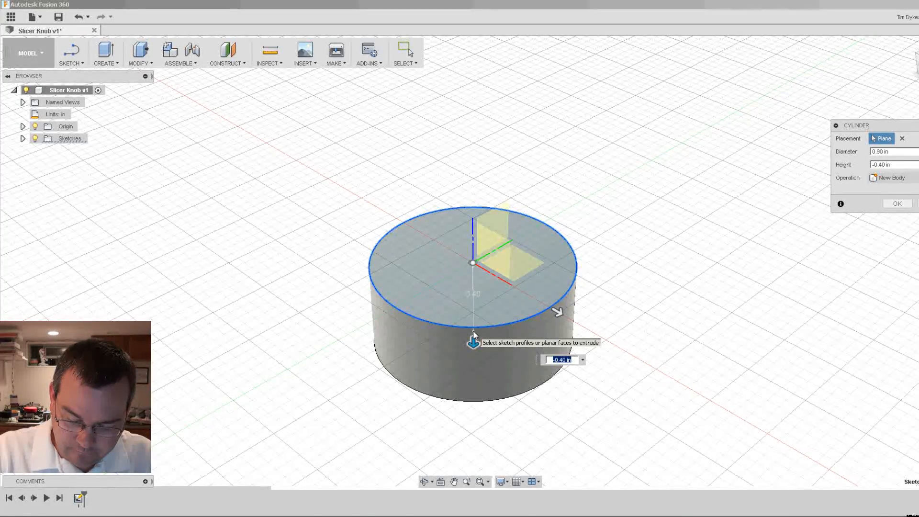
pyautogui.write('-')
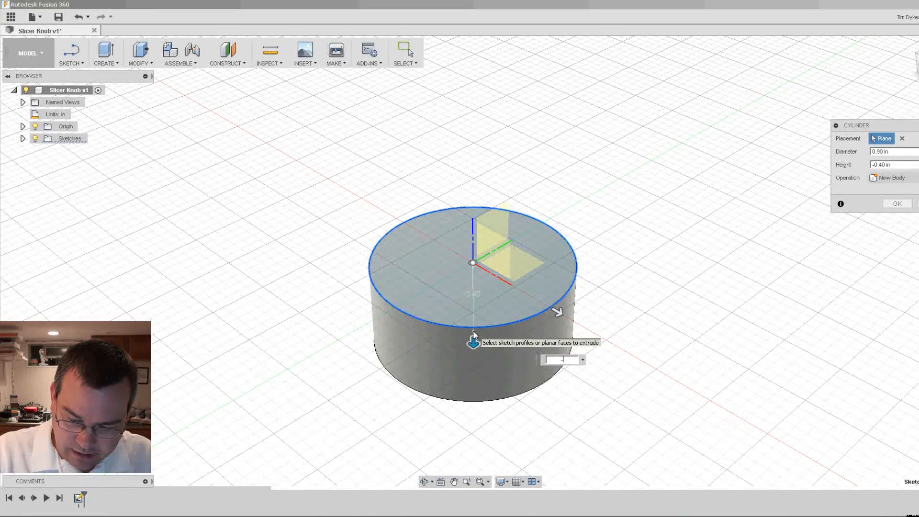
pyautogui.write('.450')
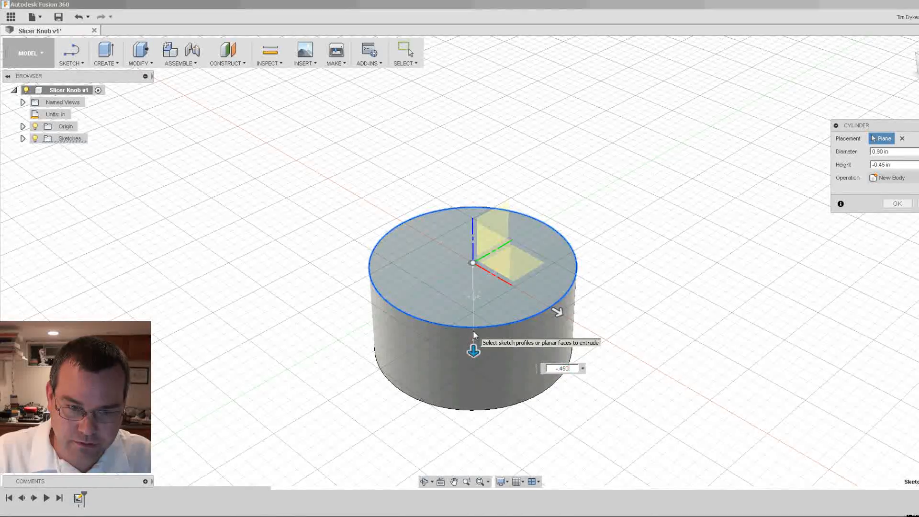
pyautogui.press('Return')
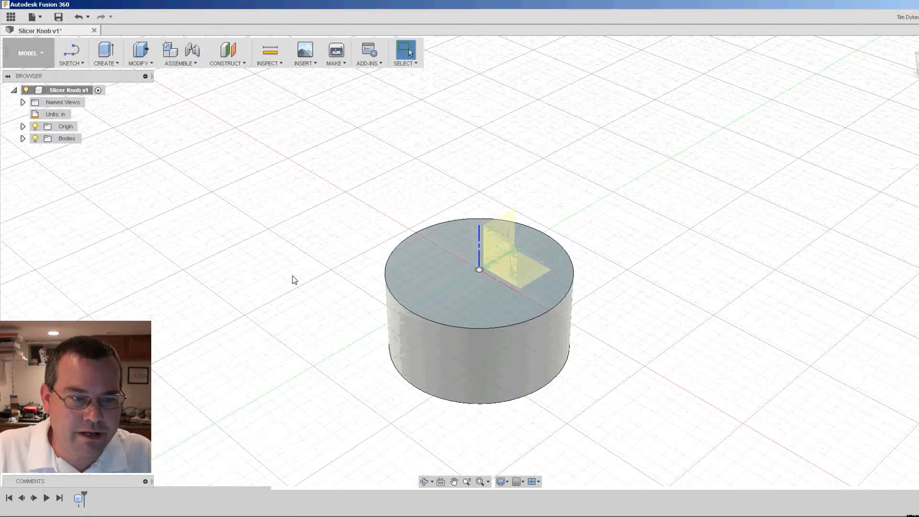
# Step: Convert the cylinder body into a component
pyautogui.click(67, 138)
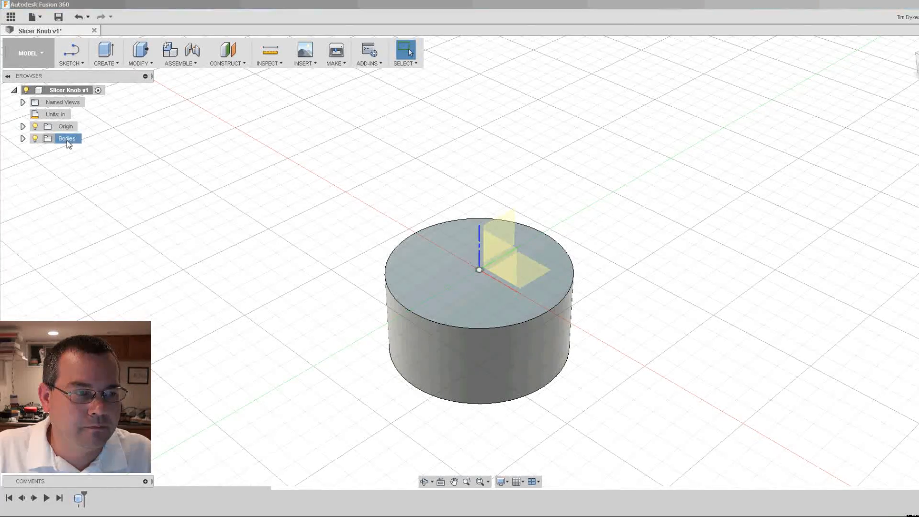
pyautogui.click(67, 141)
pyautogui.rightClick(68, 143)
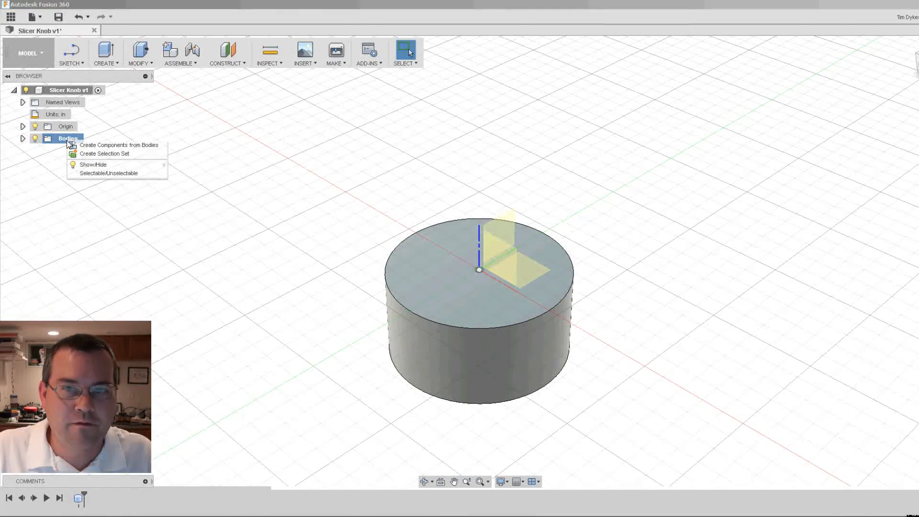
pyautogui.click(88, 146)
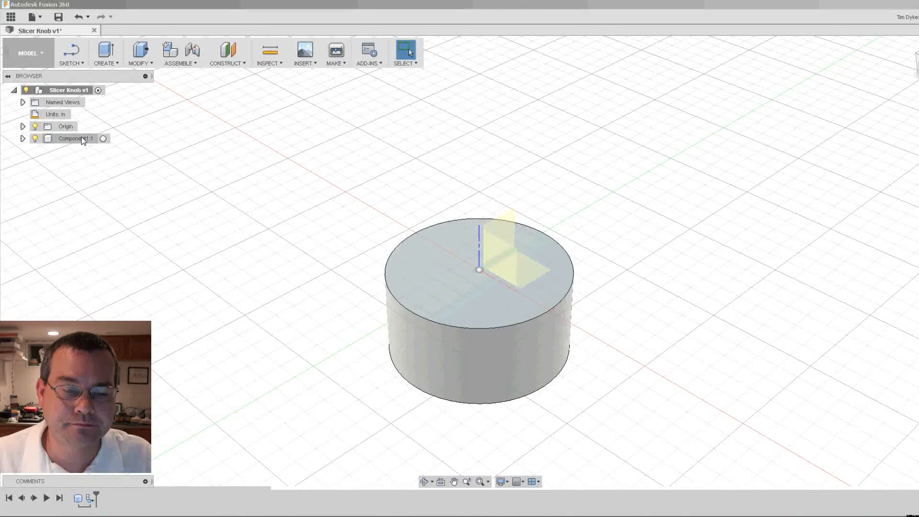
# Step: Rename the new component to Mount and make it the active component
pyautogui.click(82, 140)
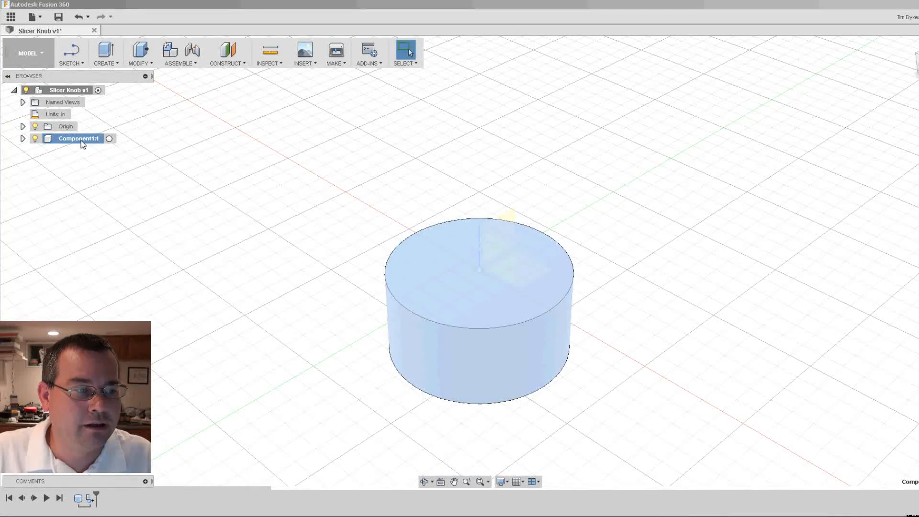
pyautogui.click(82, 141)
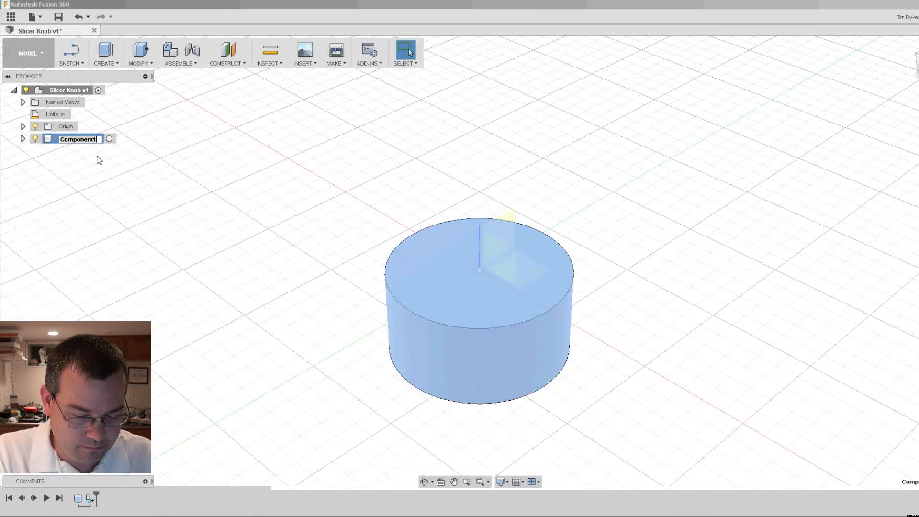
pyautogui.press('Return')
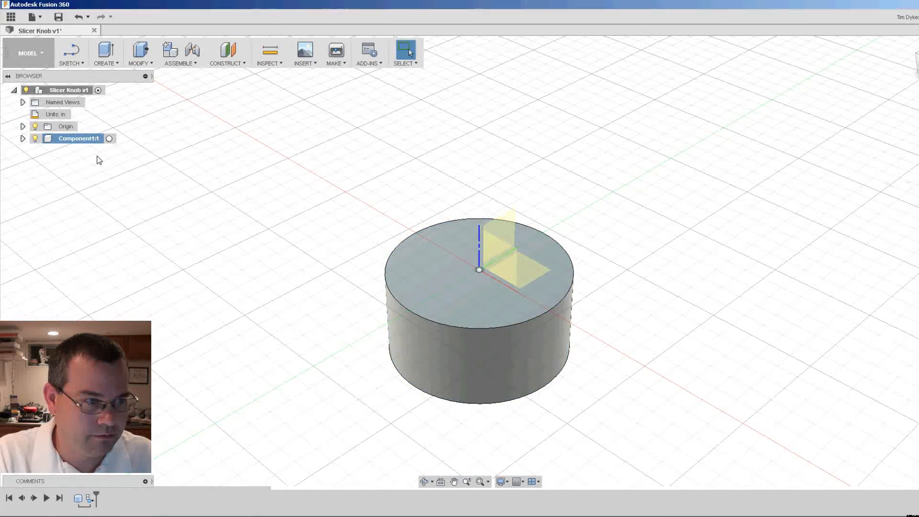
pyautogui.click(91, 138)
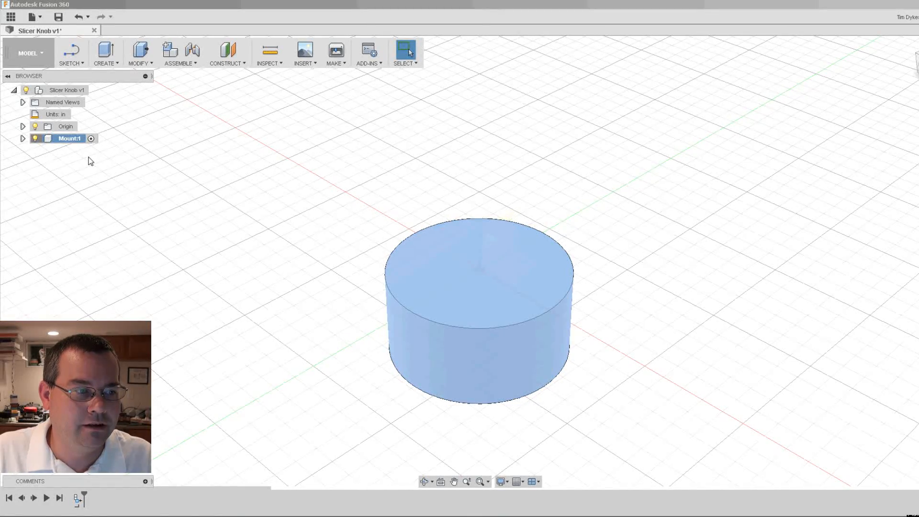
pyautogui.click(349, 321)
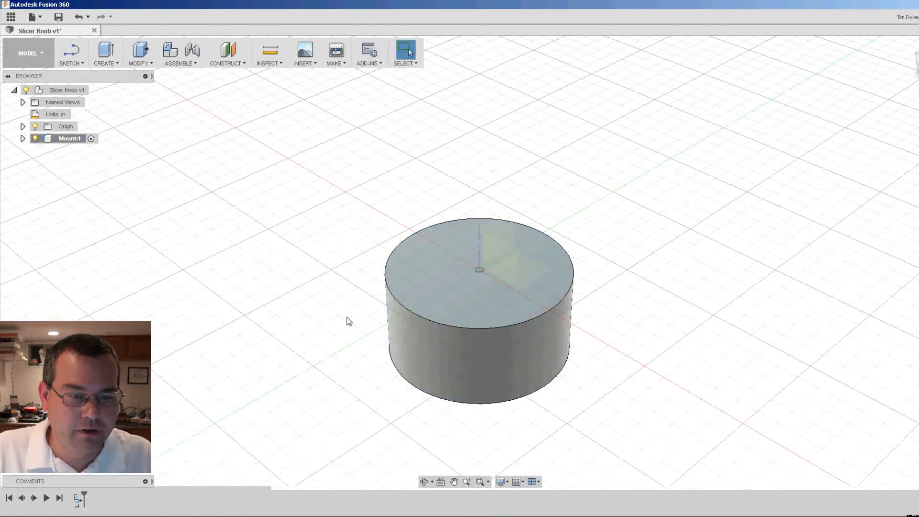
# Step: Join a 1.25 in diameter, 0.6 in high cylinder to the underside of the Mount, centred on its bottom face
pyautogui.keyDown('shift'); pyautogui.moveTo(353, 318); pyautogui.dragTo(348, 254, button='middle'); pyautogui.keyUp('shift')
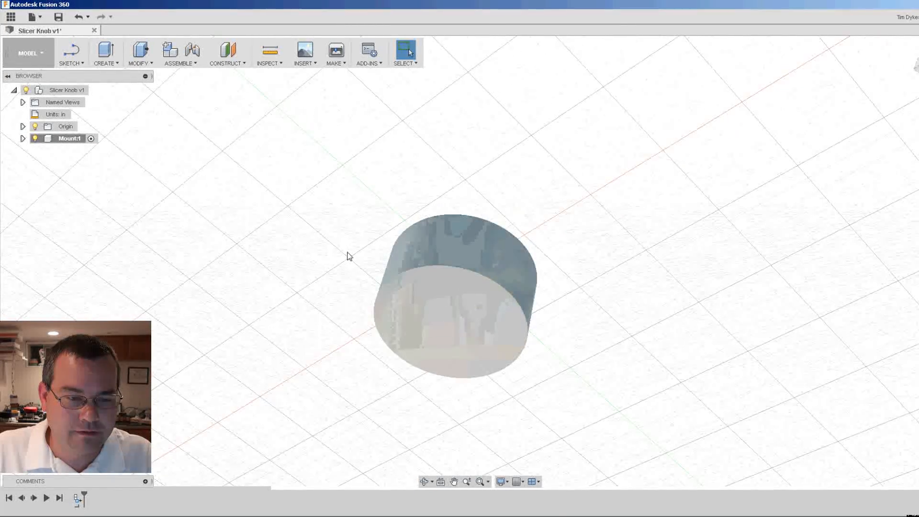
pyautogui.click(107, 63)
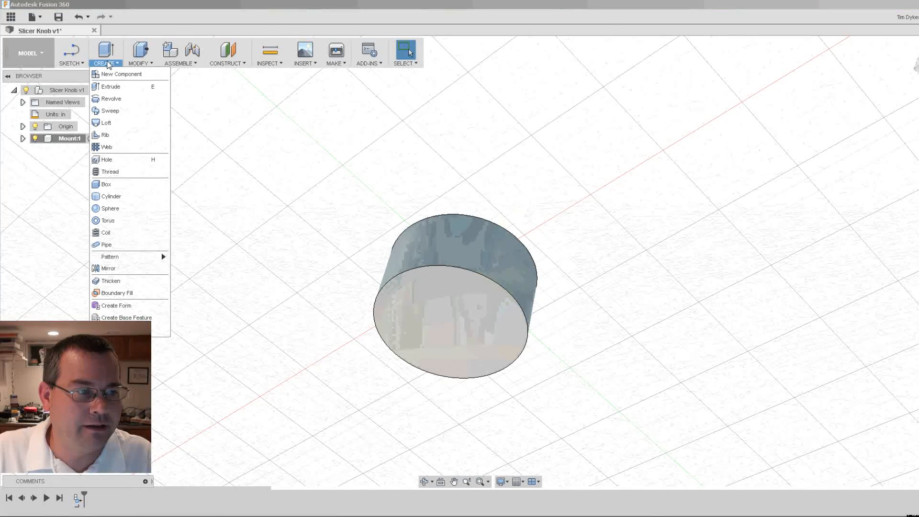
pyautogui.click(115, 197)
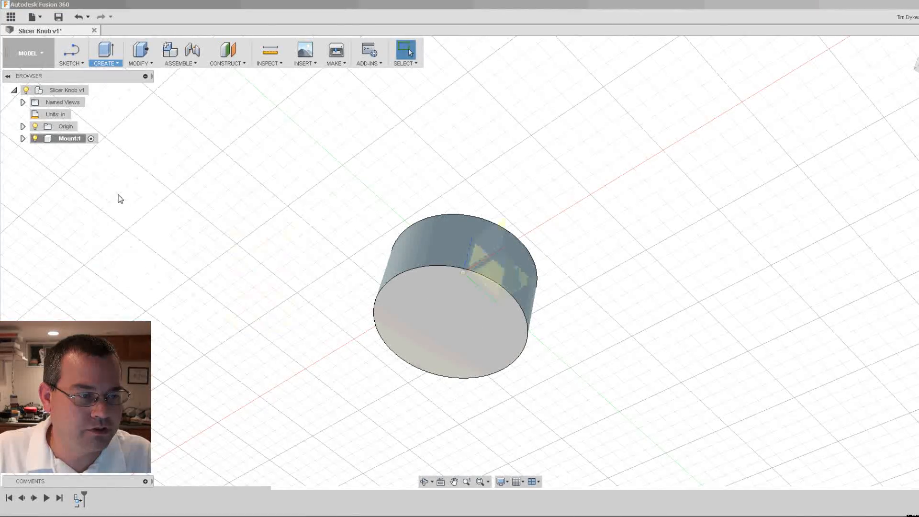
pyautogui.click(413, 264)
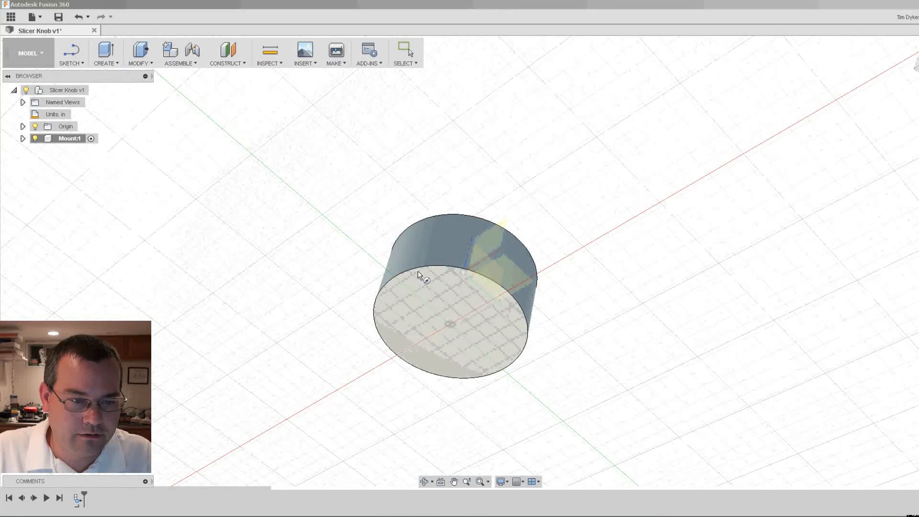
pyautogui.click(429, 299)
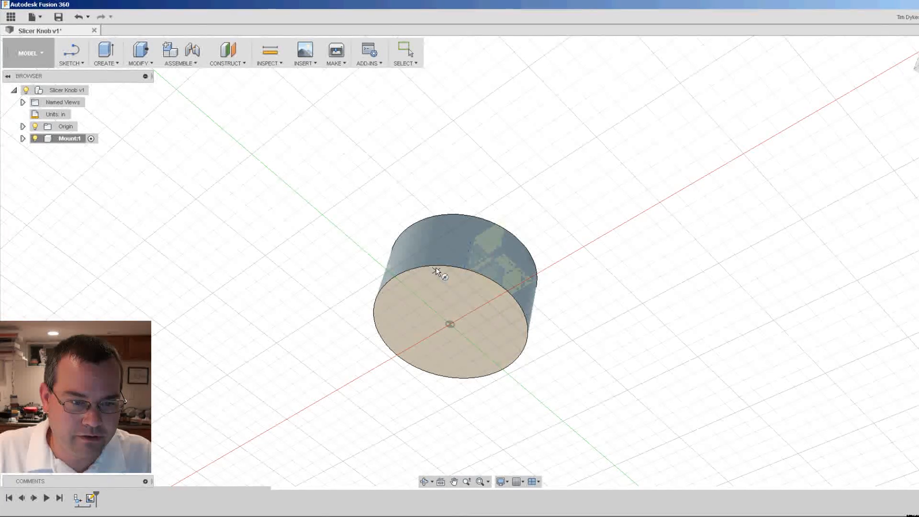
pyautogui.click(450, 323)
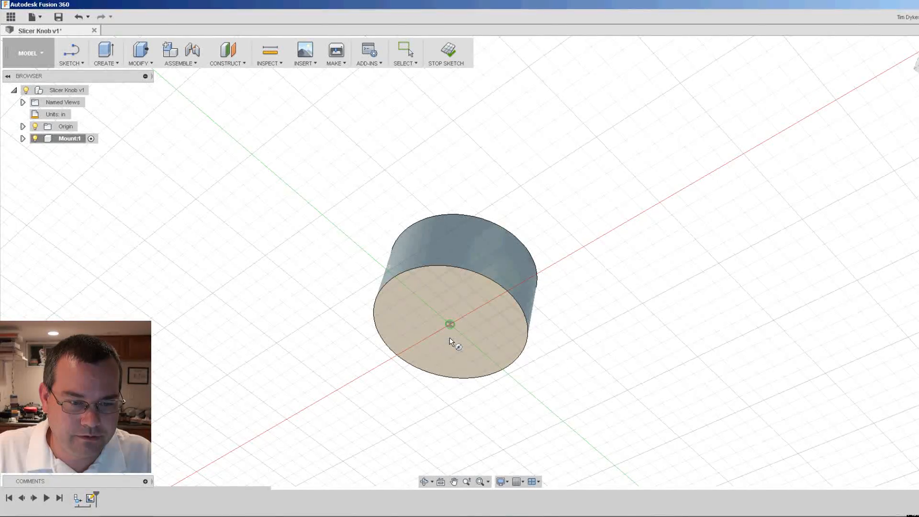
pyautogui.click(452, 350)
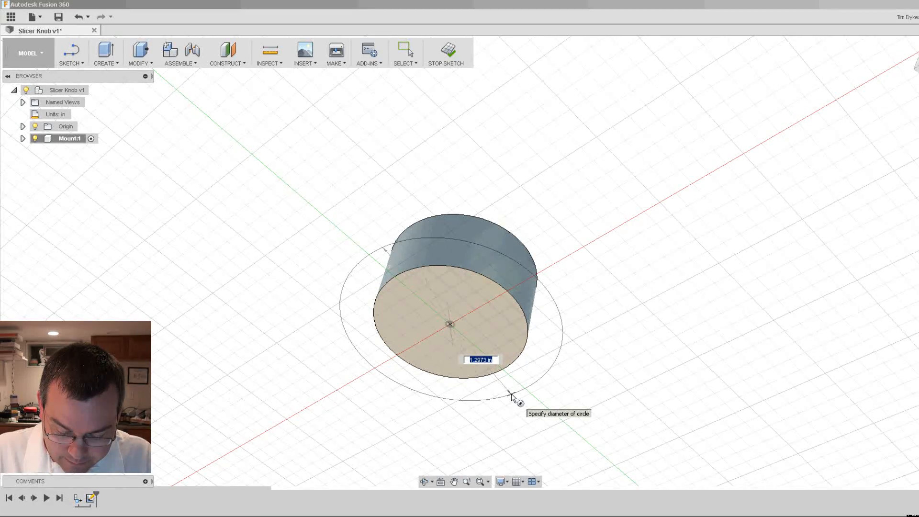
pyautogui.write('1.25')
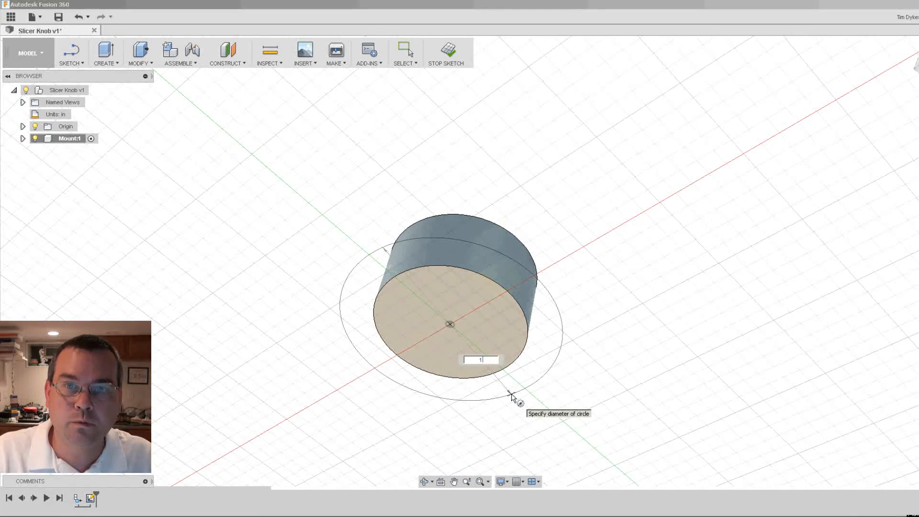
pyautogui.press('Return')
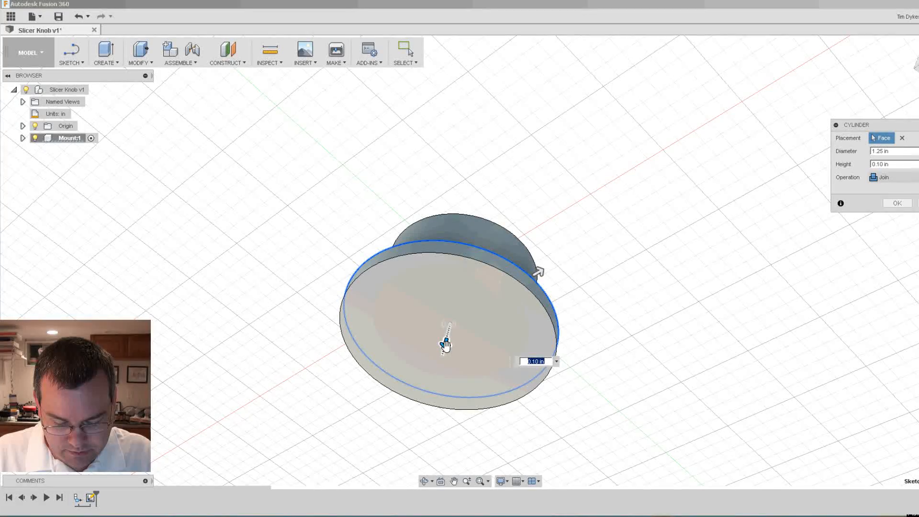
pyautogui.write('.6')
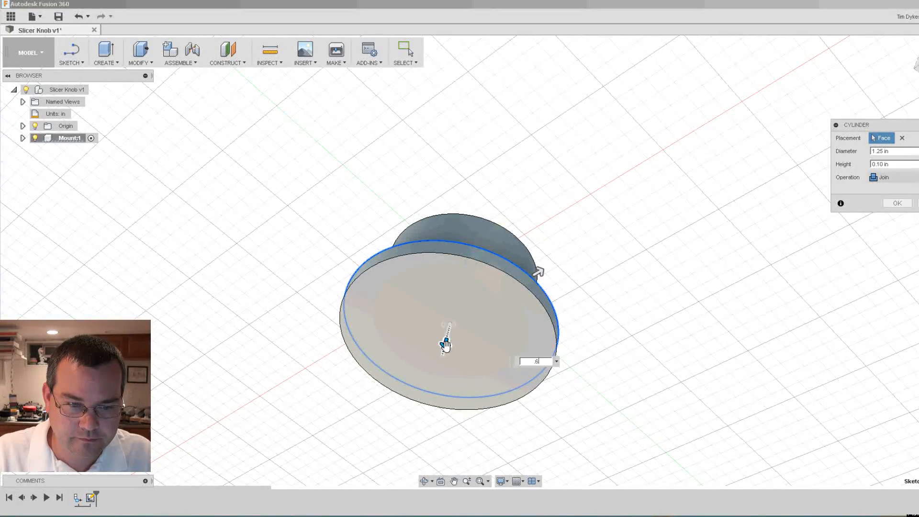
pyautogui.press('Return')
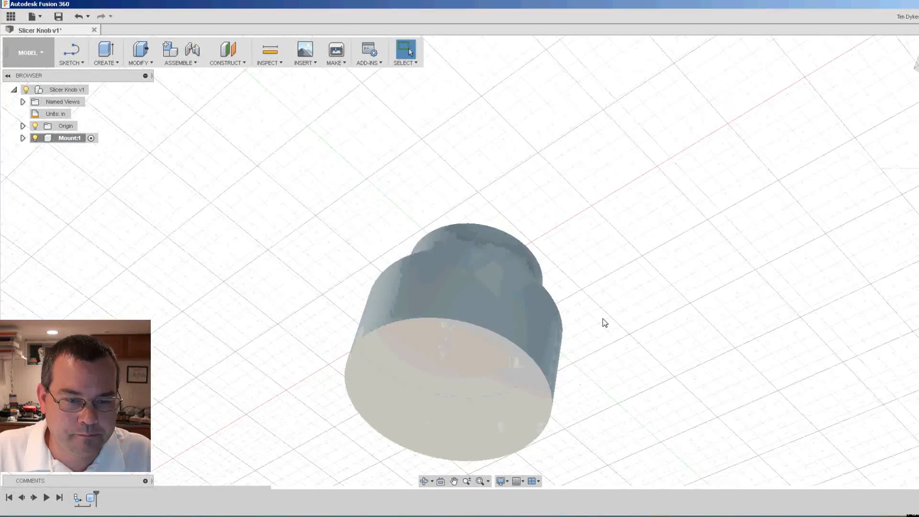
# Step: Start a new sketch on the top face of the Mount's smaller upper cylinder
pyautogui.keyDown('shift'); pyautogui.moveTo(601, 316); pyautogui.dragTo(598, 390, button='middle'); pyautogui.keyUp('shift')
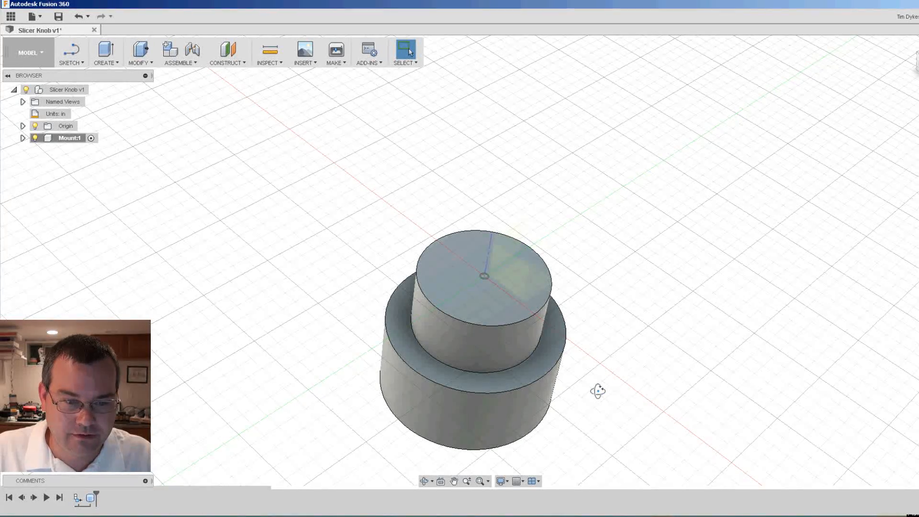
pyautogui.scroll(2, 583, 389)
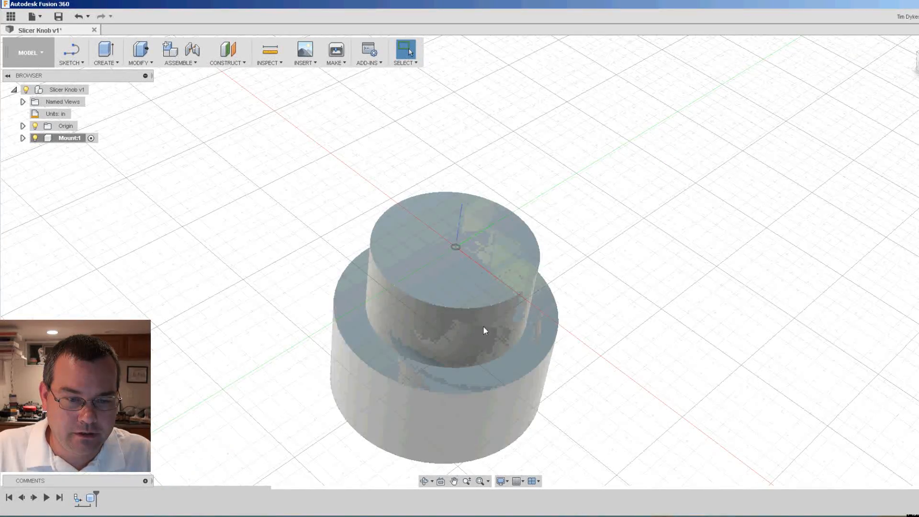
pyautogui.scroll(1, 412, 265)
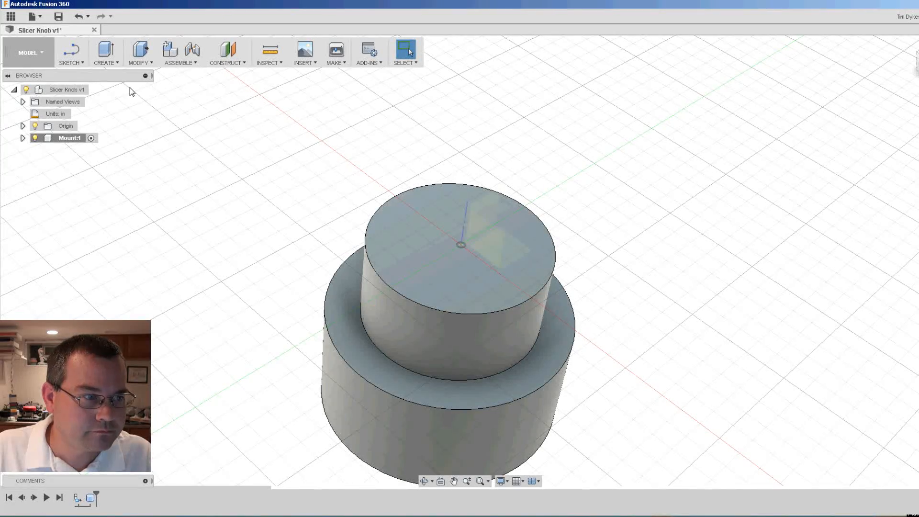
pyautogui.click(75, 63)
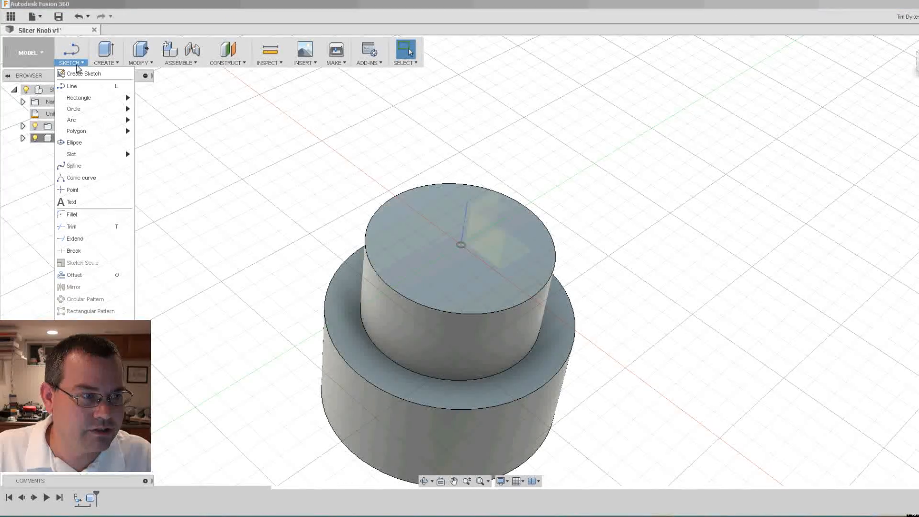
pyautogui.click(82, 73)
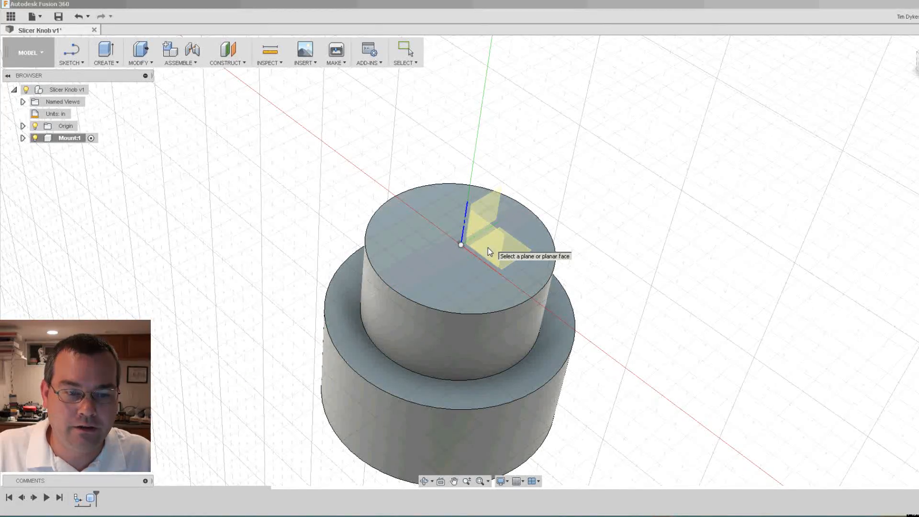
pyautogui.click(418, 258)
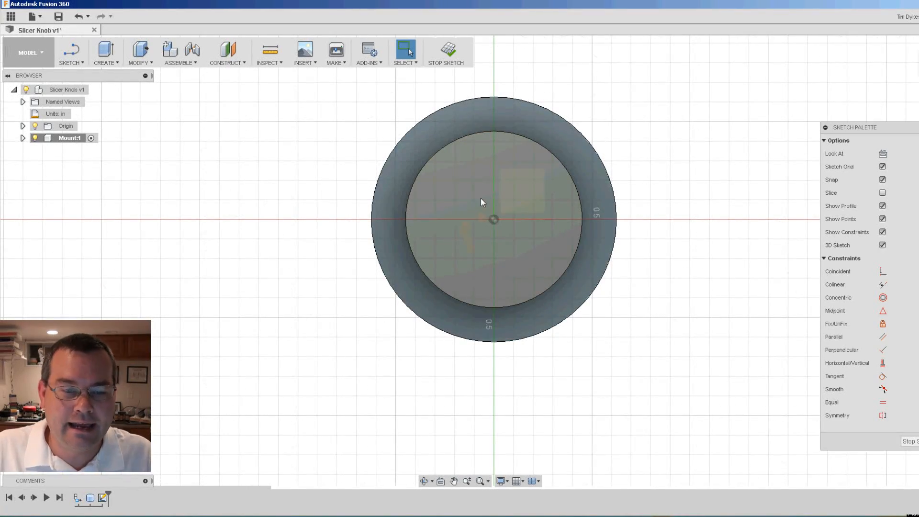
pyautogui.scroll(4, 481, 197)
pyautogui.scroll(2, 480, 196)
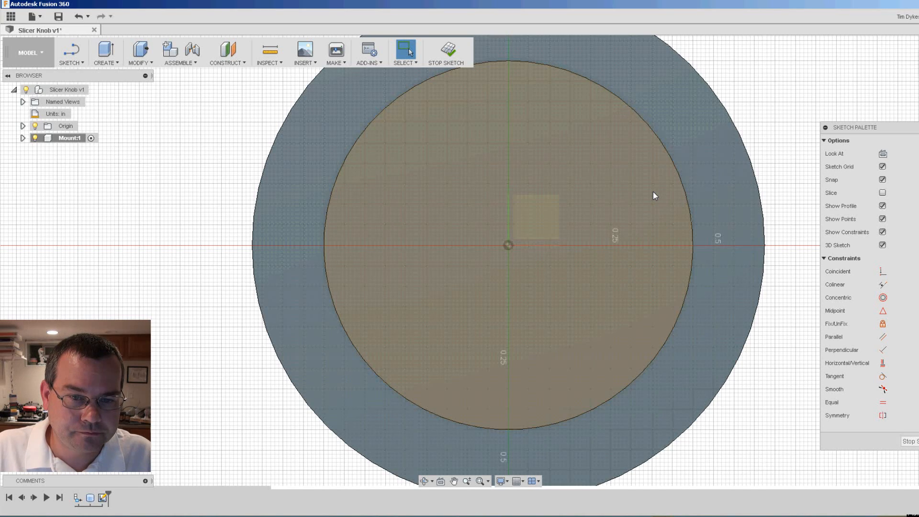
pyautogui.click(689, 267)
pyautogui.press('Escape')
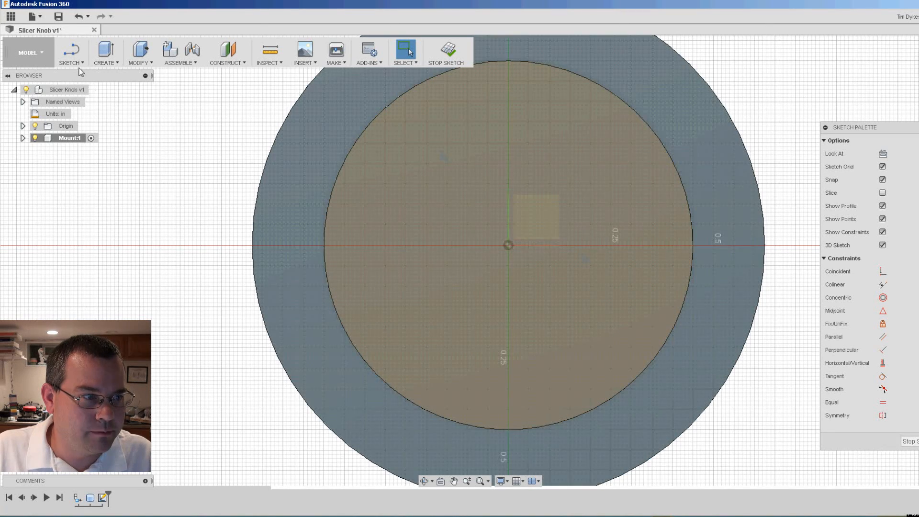
# Step: Sketch a vertical line across the full diameter of the upper cylinder's face, along the green axis
pyautogui.click(76, 62)
pyautogui.click(82, 88)
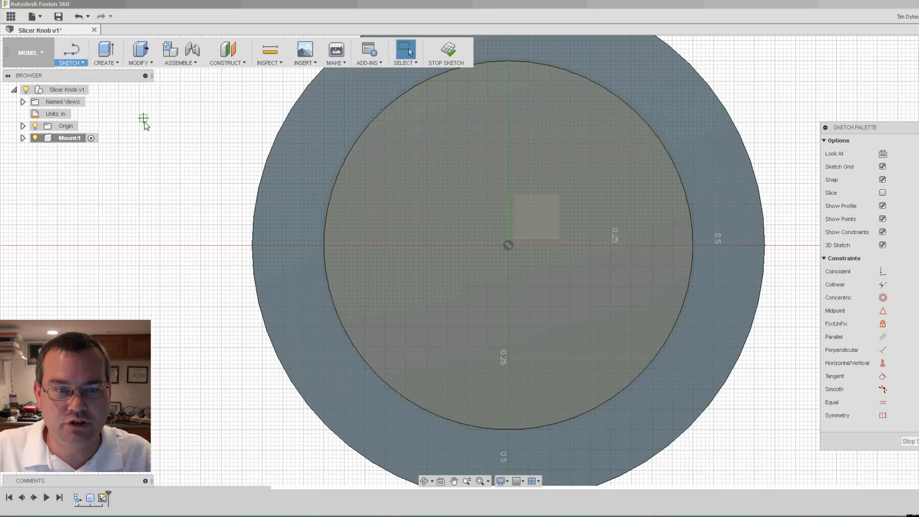
pyautogui.click(508, 61)
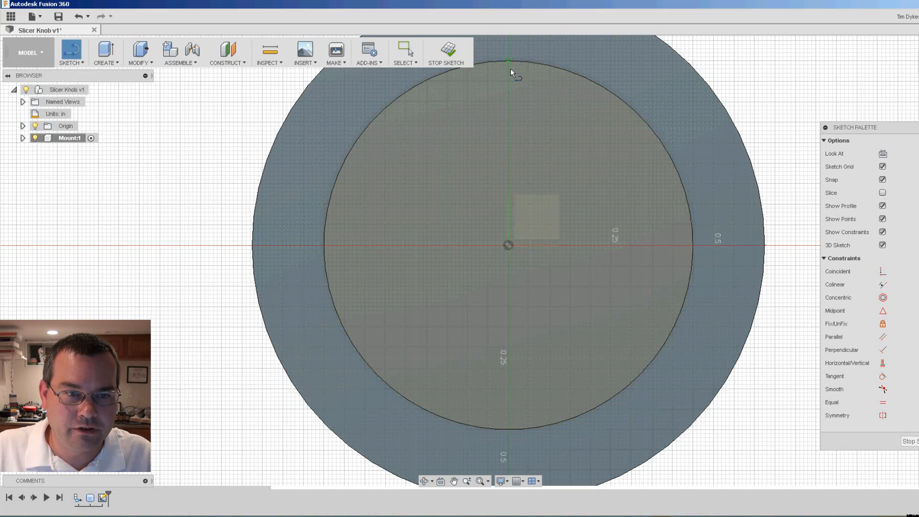
pyautogui.click(508, 111)
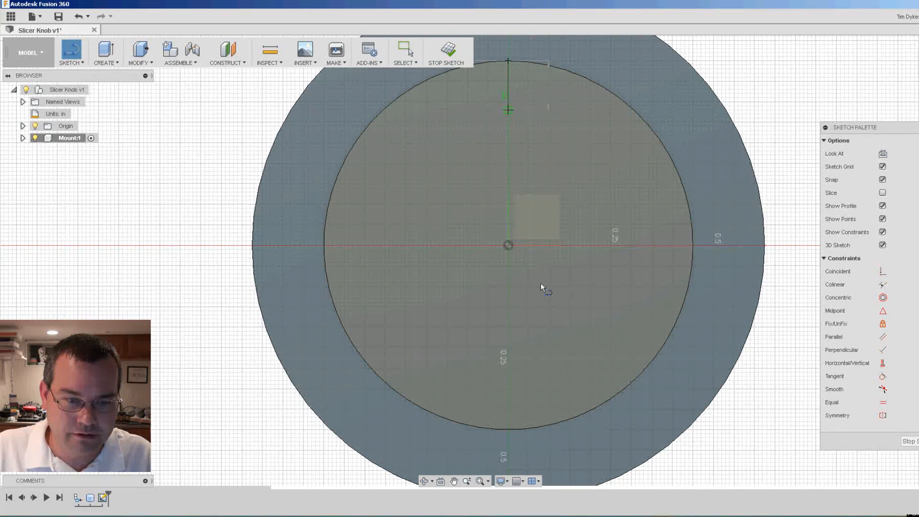
pyautogui.doubleClick(507, 428)
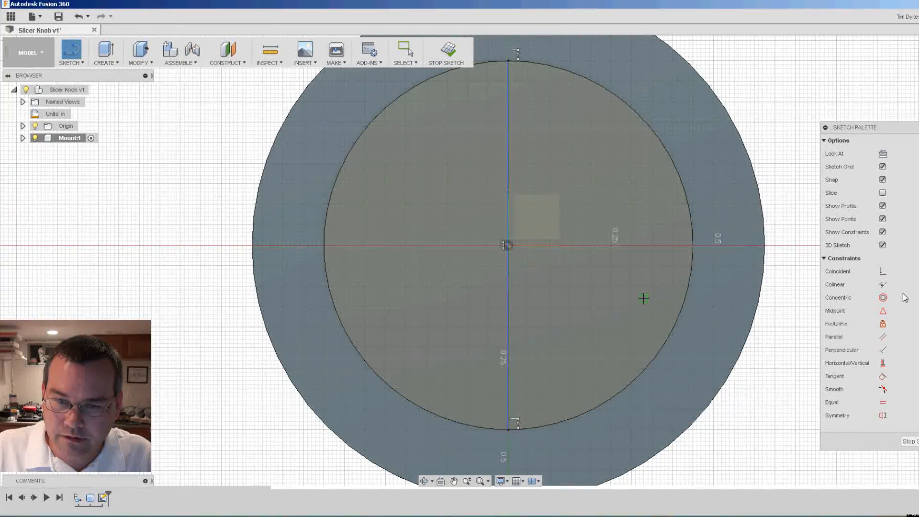
# Step: Apply a Coincident constraint between the vertical line and the sketch origin
pyautogui.click(883, 271)
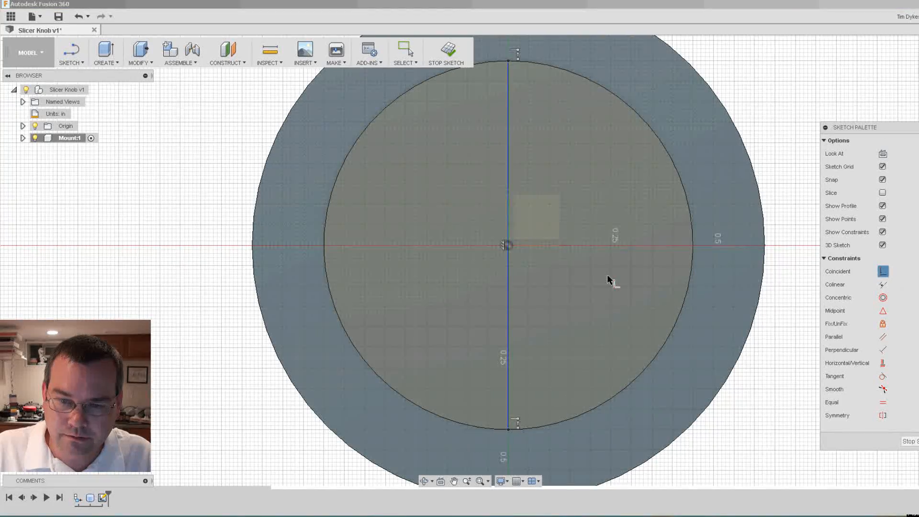
pyautogui.click(509, 258)
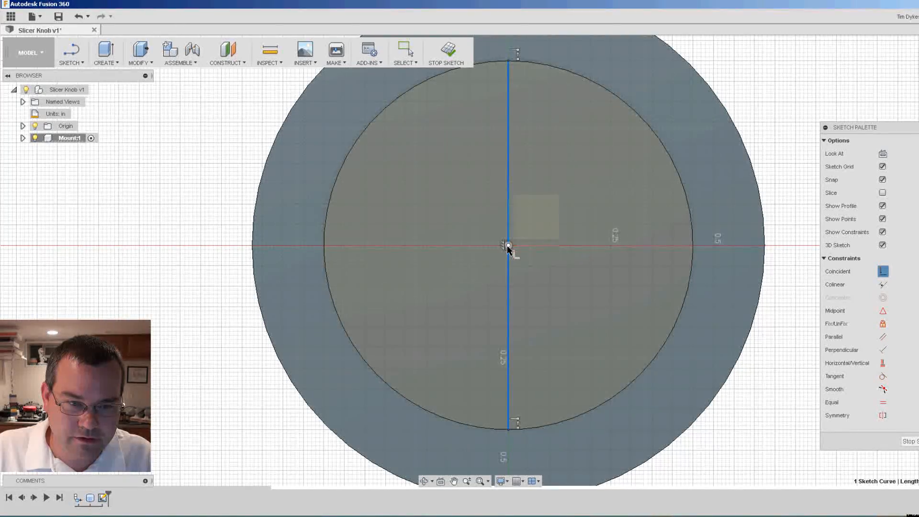
pyautogui.click(509, 247)
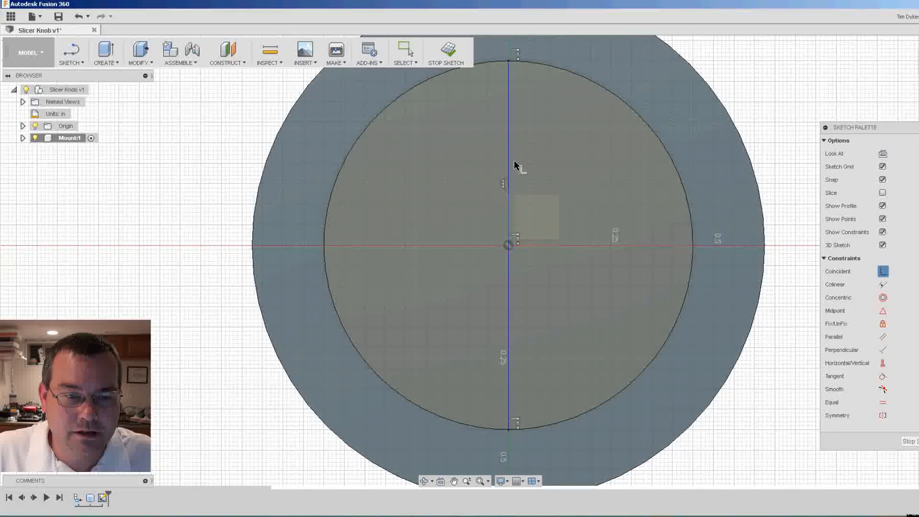
pyautogui.press('Escape')
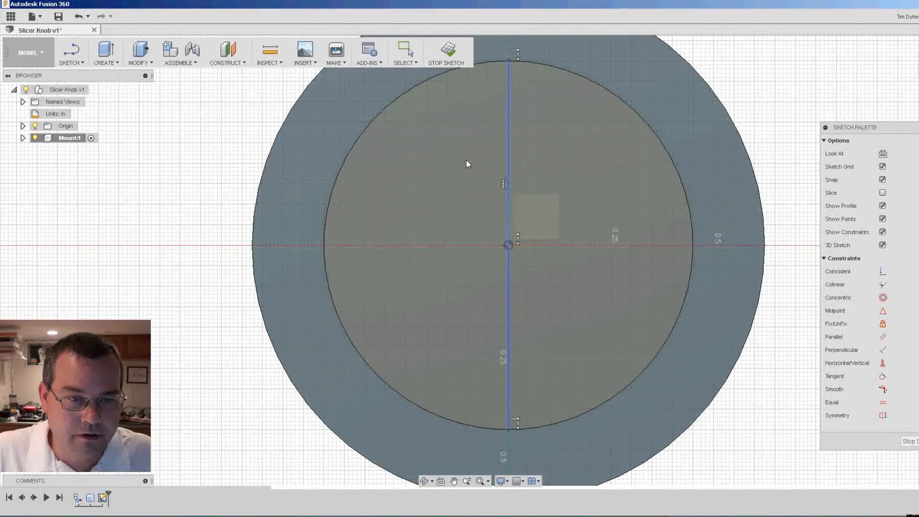
pyautogui.press('Escape')
pyautogui.press('Escape')
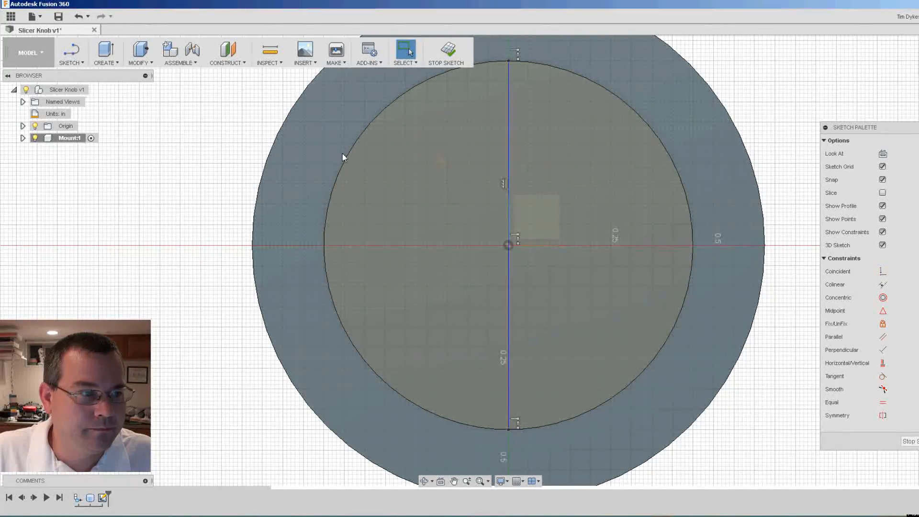
# Step: Offset the vertical centre line 0.325 in to its left side
pyautogui.click(71, 62)
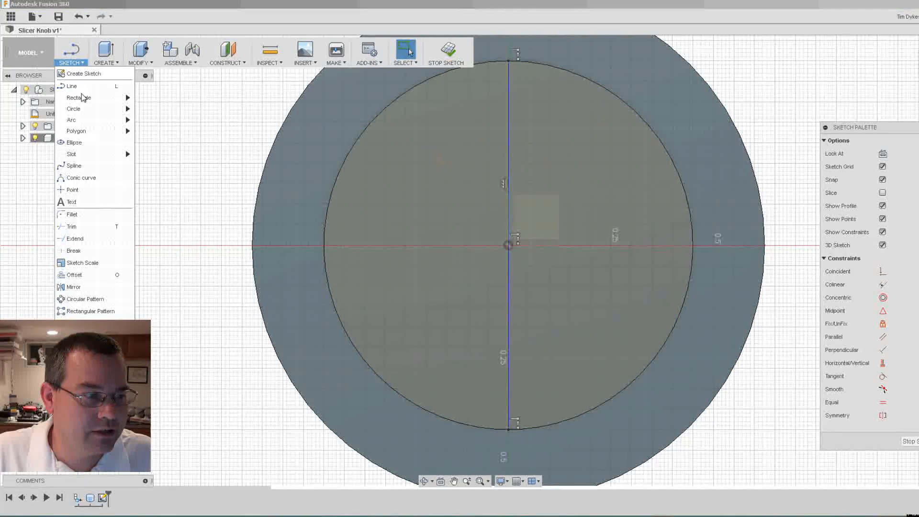
pyautogui.click(83, 276)
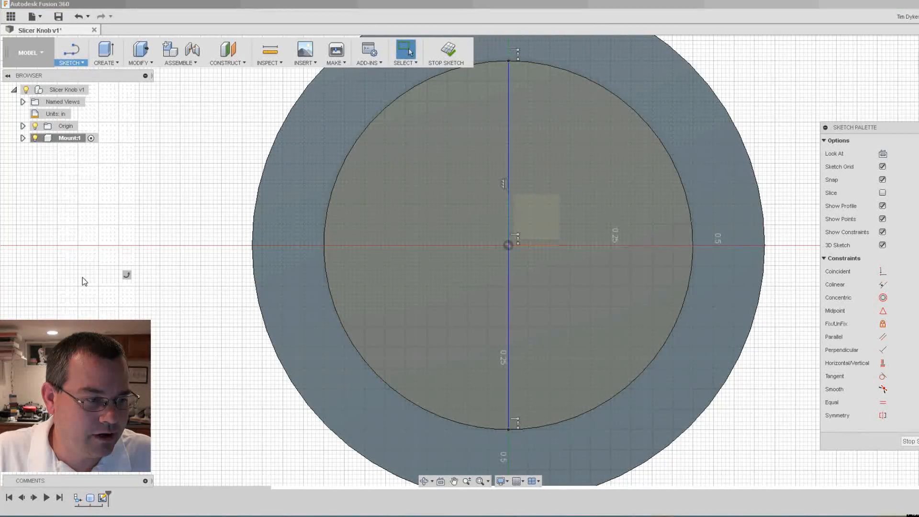
pyautogui.click(509, 276)
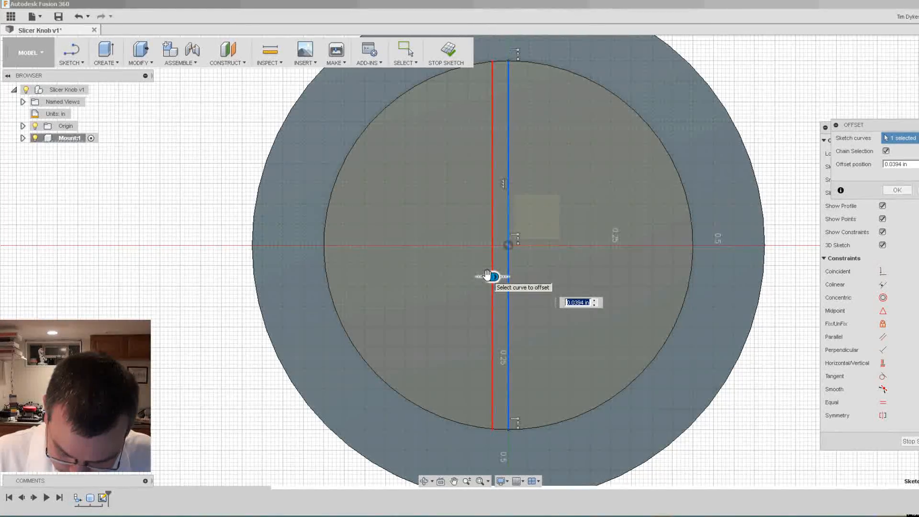
pyautogui.write('.3')
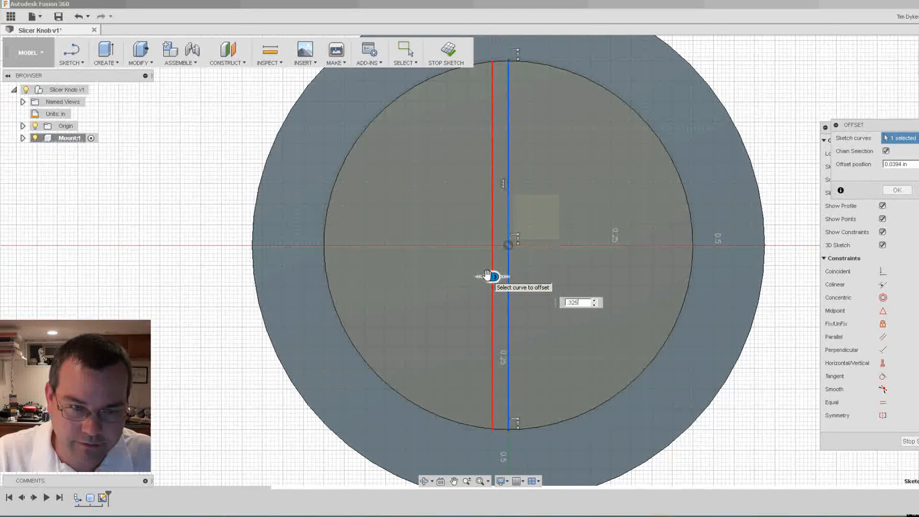
pyautogui.write('25')
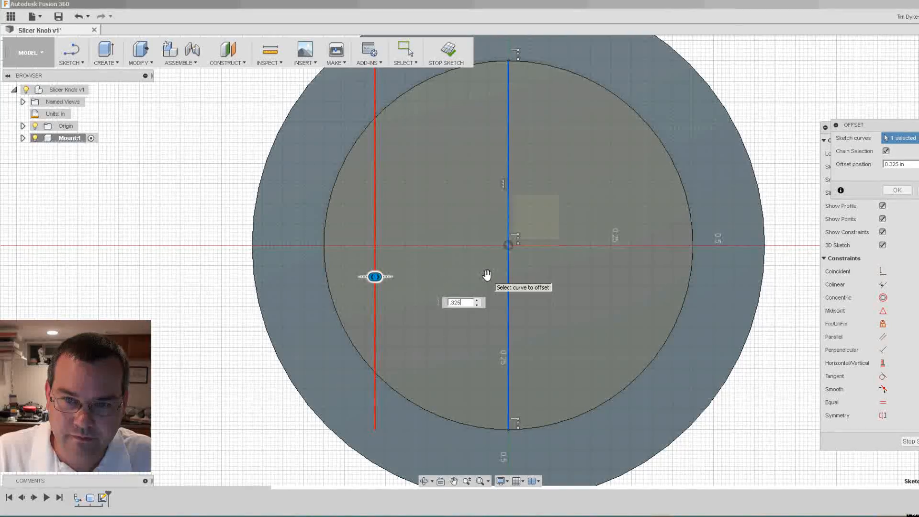
pyautogui.press('Return')
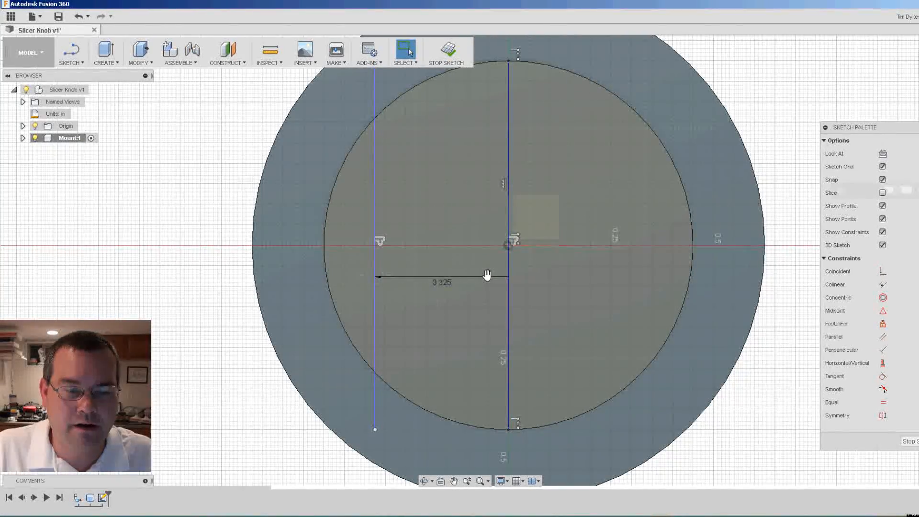
# Step: Offset the vertical centre line by -0.325 in to create a matching parallel line on its right side
pyautogui.rightClick(163, 154)
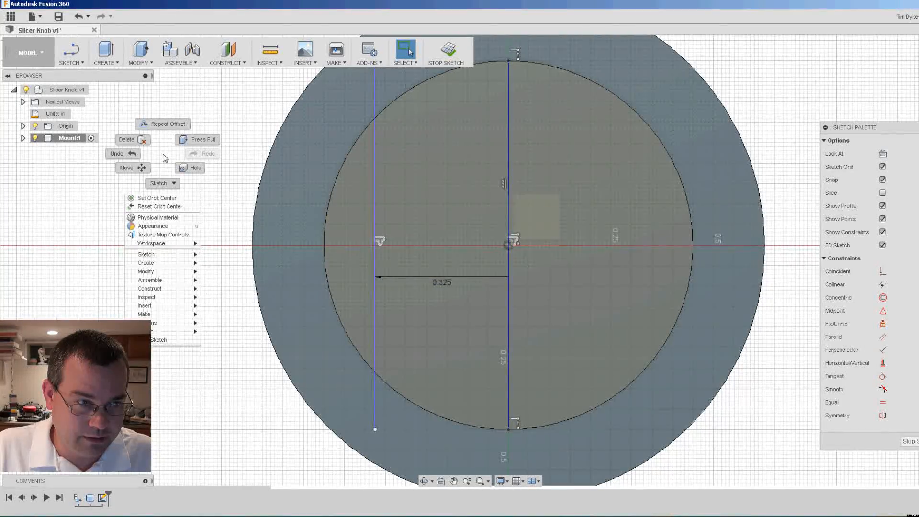
pyautogui.click(166, 130)
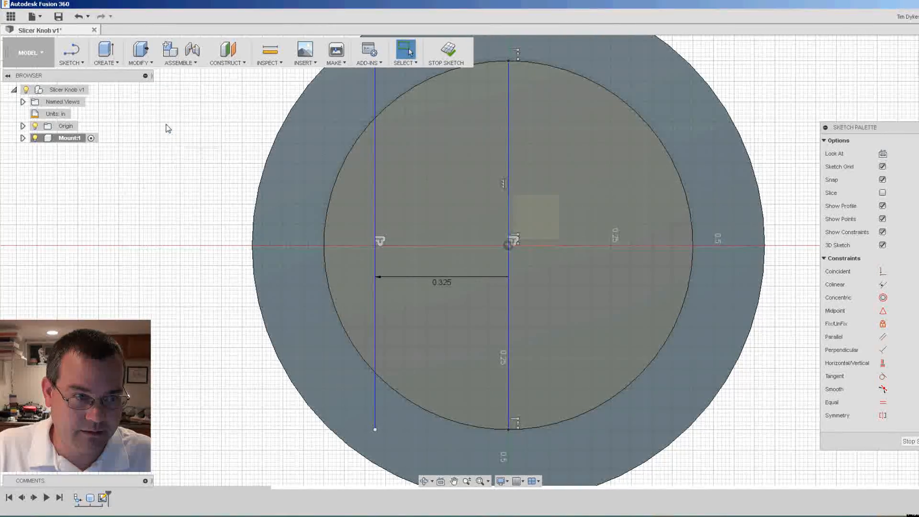
pyautogui.click(509, 266)
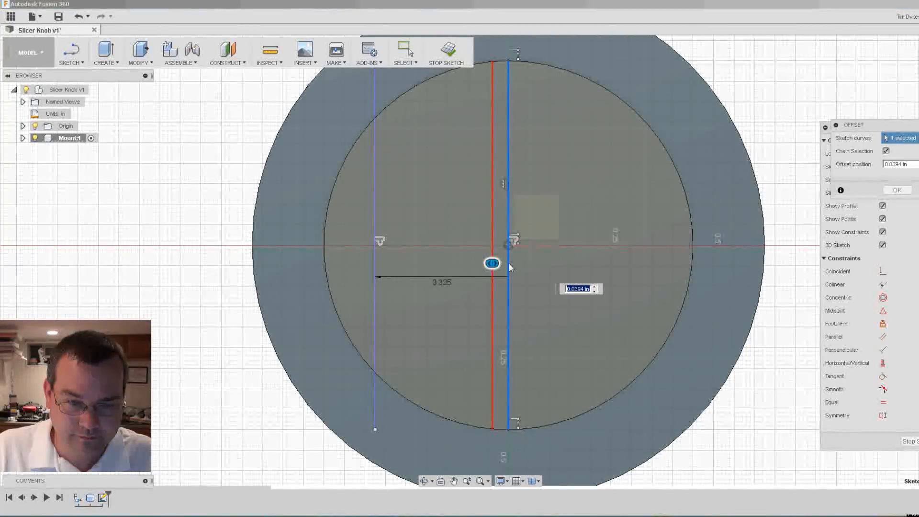
pyautogui.write('-.325')
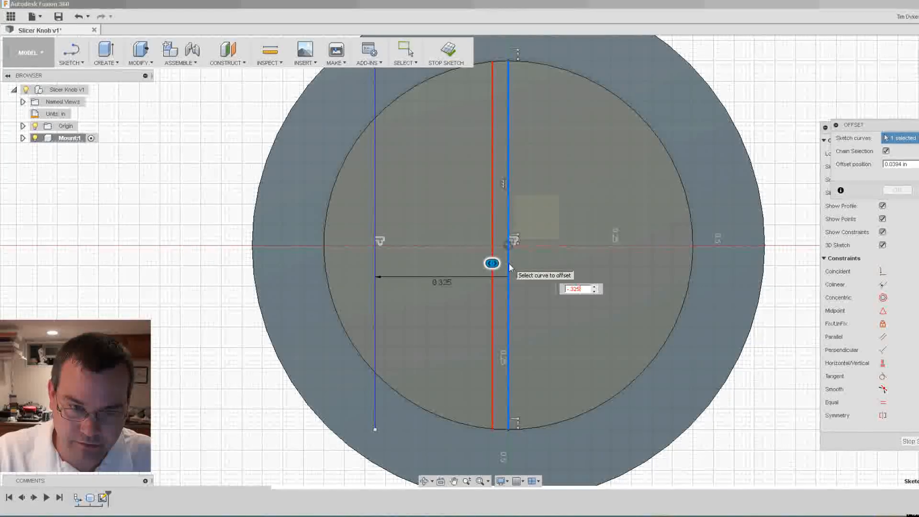
pyautogui.press('Return')
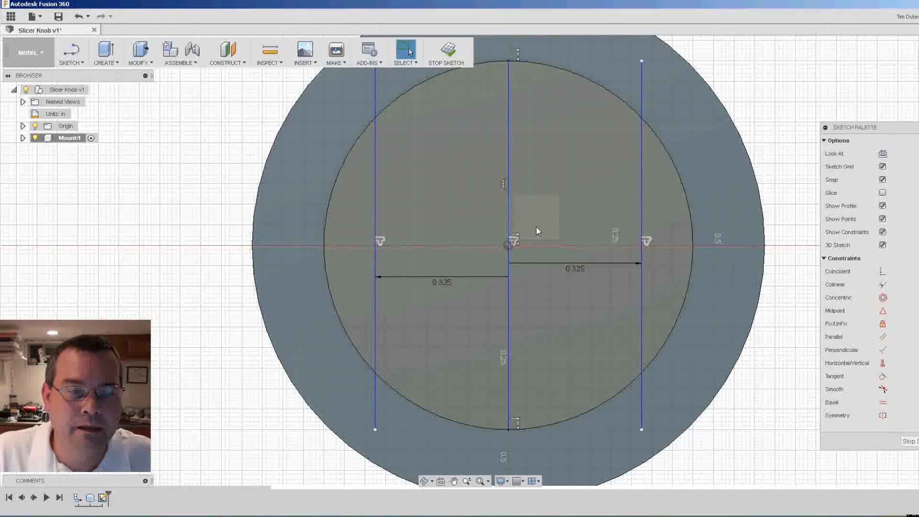
# Step: Sketch a center diameter circle at the origin that matches the upper cylinder's outer edge
pyautogui.click(641, 191)
pyautogui.click(679, 174)
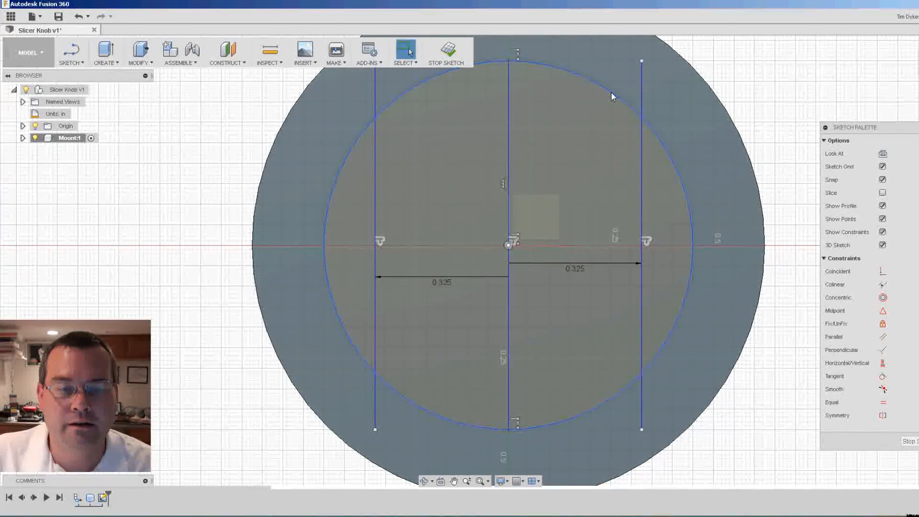
pyautogui.click(71, 61)
pyautogui.moveTo(86, 113)
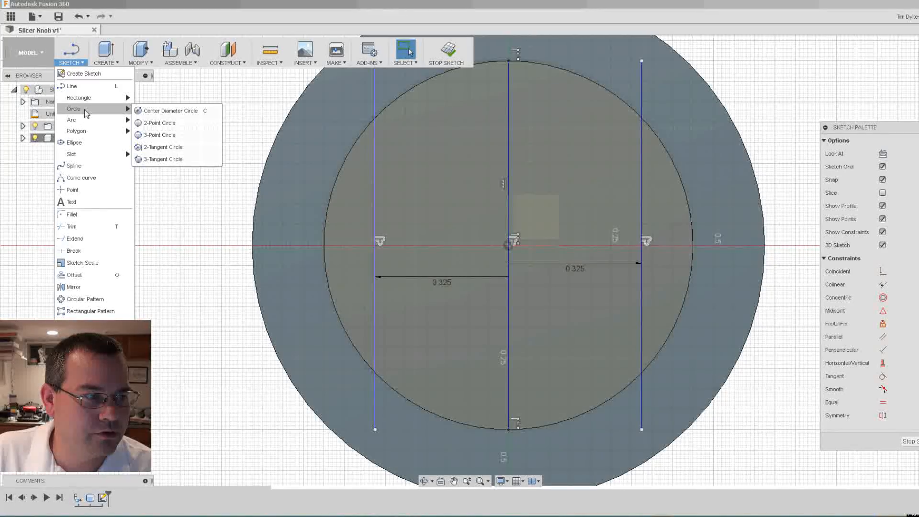
pyautogui.click(146, 110)
pyautogui.click(508, 246)
pyautogui.click(561, 69)
pyautogui.press('Escape')
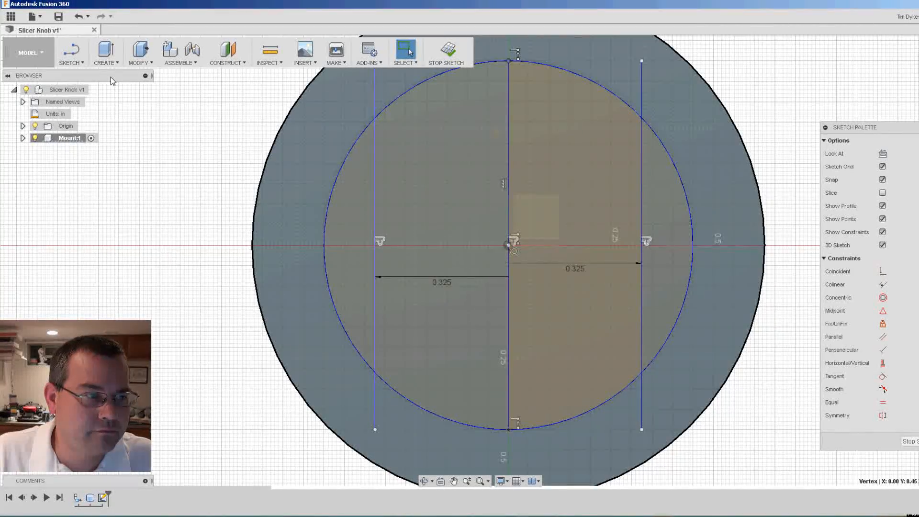
# Step: Trim the two offset lines' ends outside the circle and the circle's two side arcs beyond those lines
pyautogui.click(81, 64)
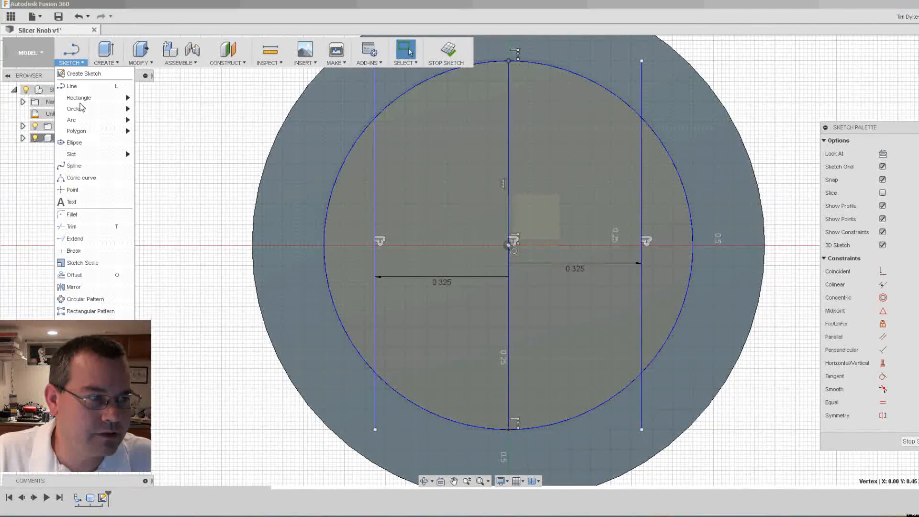
pyautogui.click(93, 223)
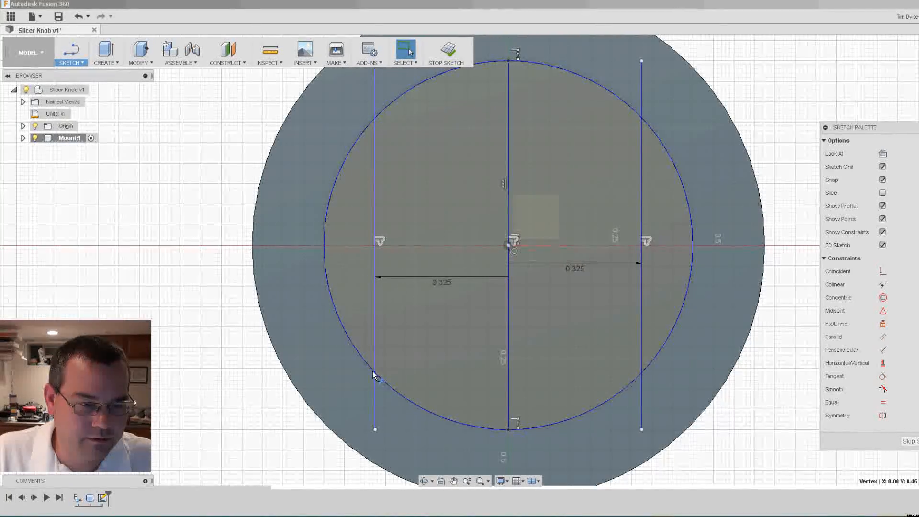
pyautogui.click(375, 401)
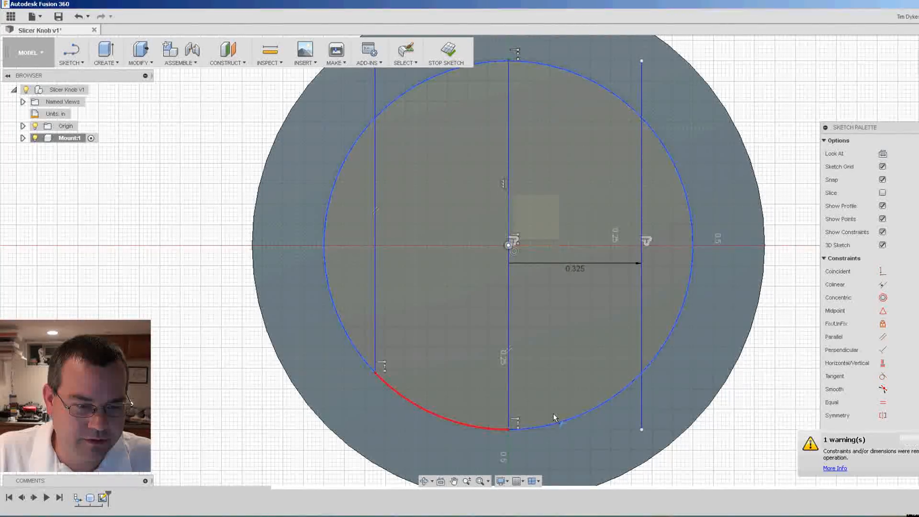
pyautogui.click(641, 404)
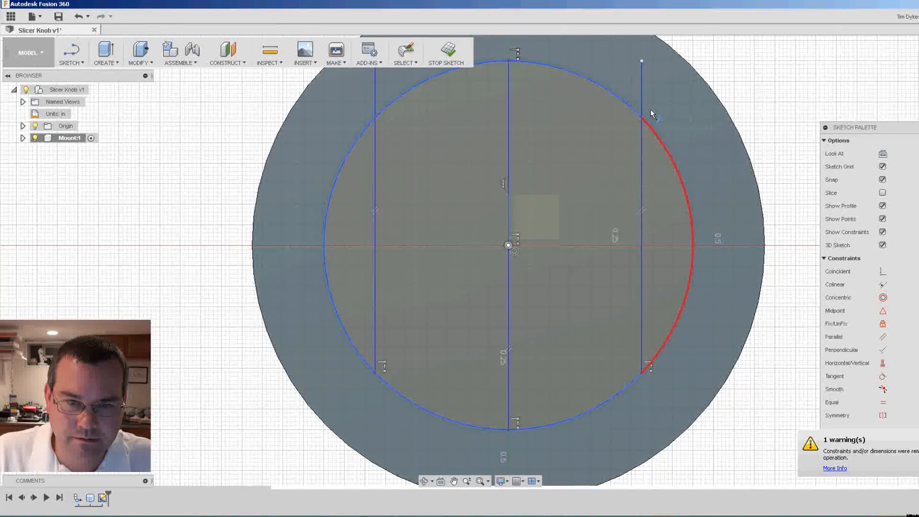
pyautogui.click(642, 94)
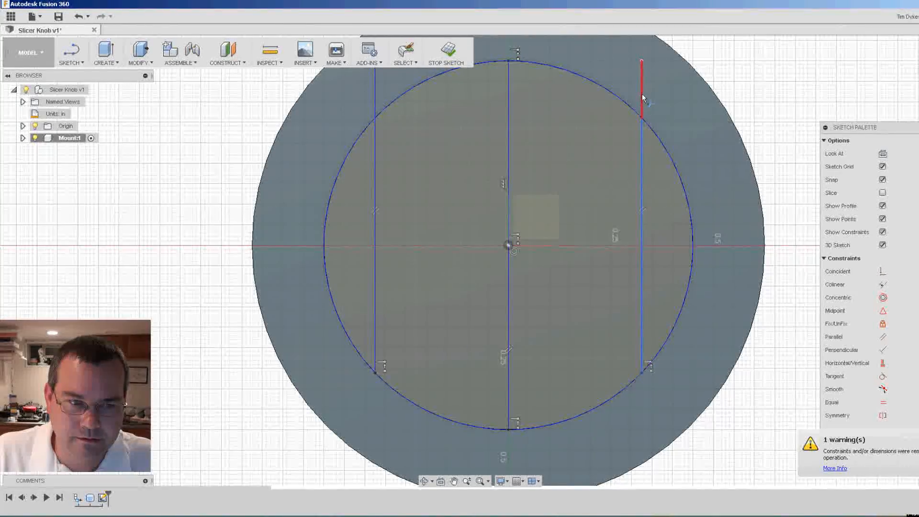
pyautogui.click(375, 90)
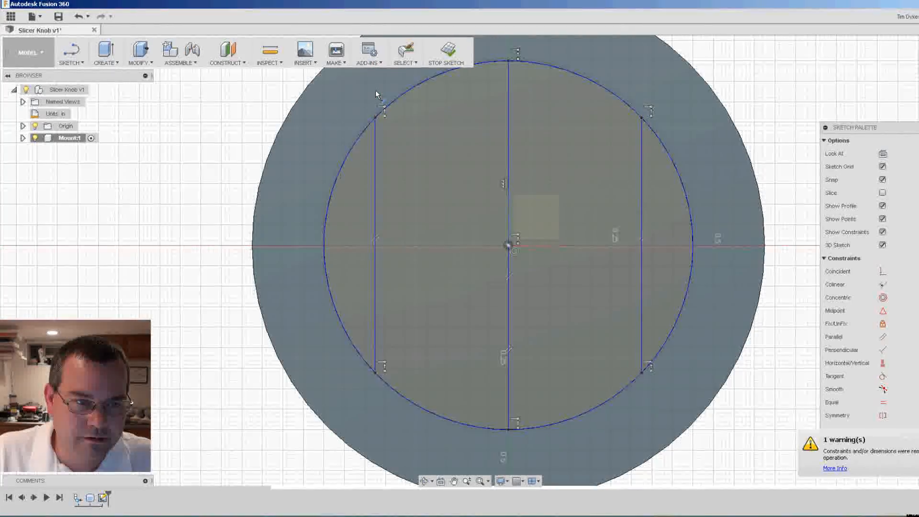
pyautogui.click(361, 132)
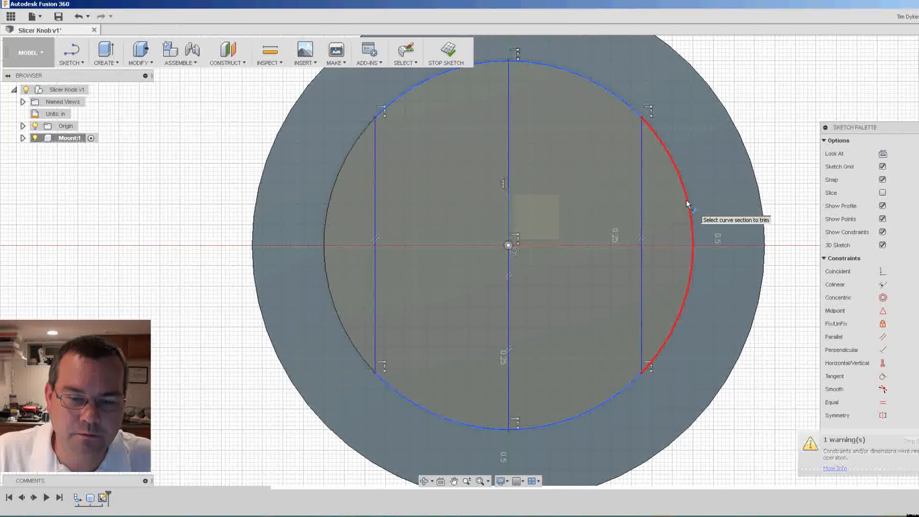
pyautogui.click(686, 202)
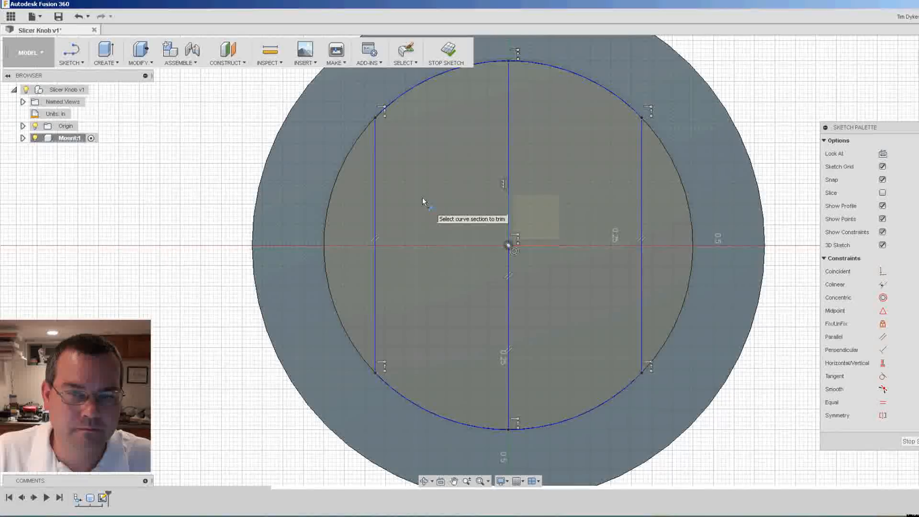
# Step: Fillet the sketch profile's upper-left corner, between the left flat and the upper arc, with a 0.2 in radius
pyautogui.click(74, 63)
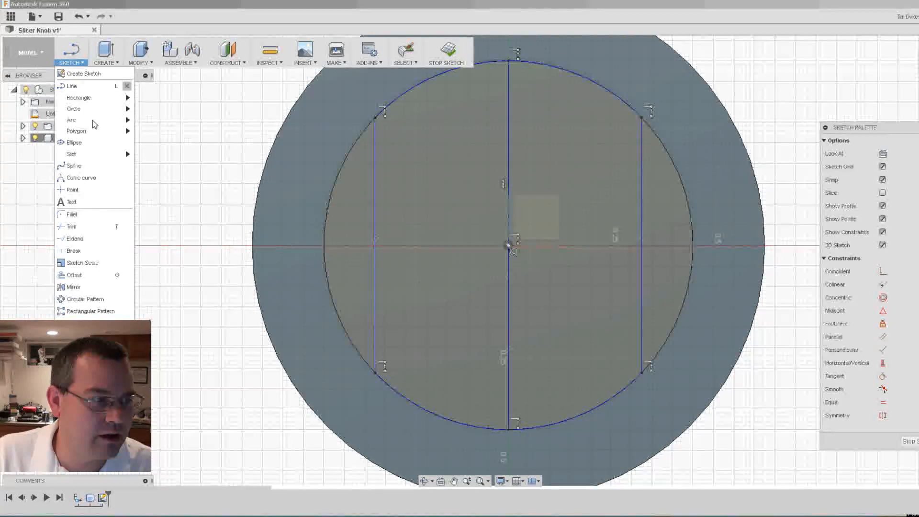
pyautogui.click(83, 214)
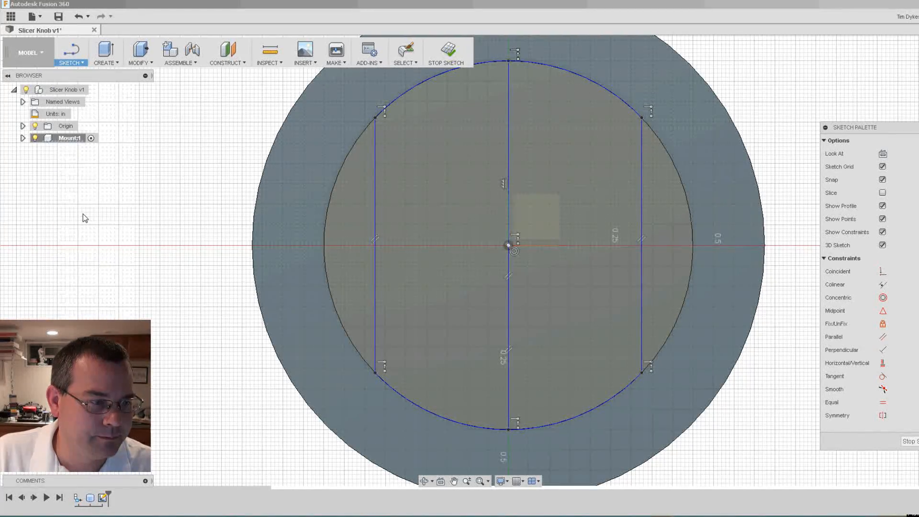
pyautogui.click(374, 124)
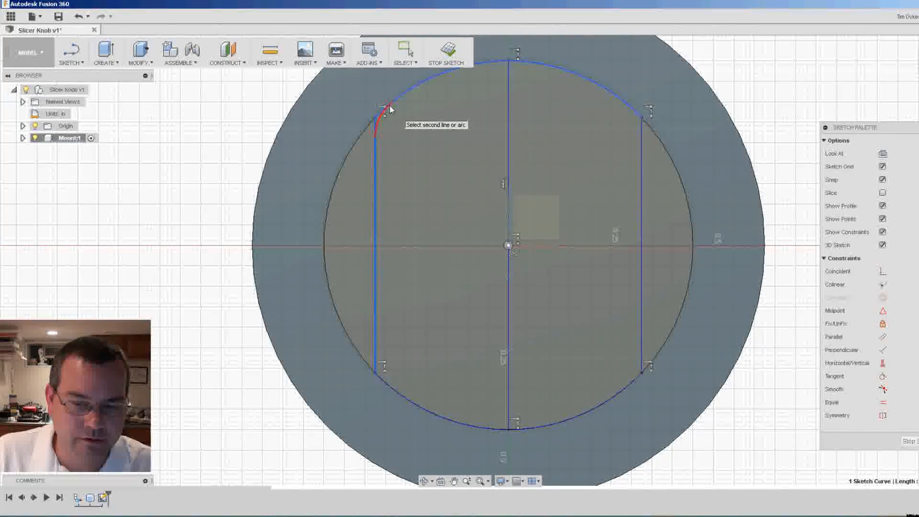
pyautogui.click(389, 105)
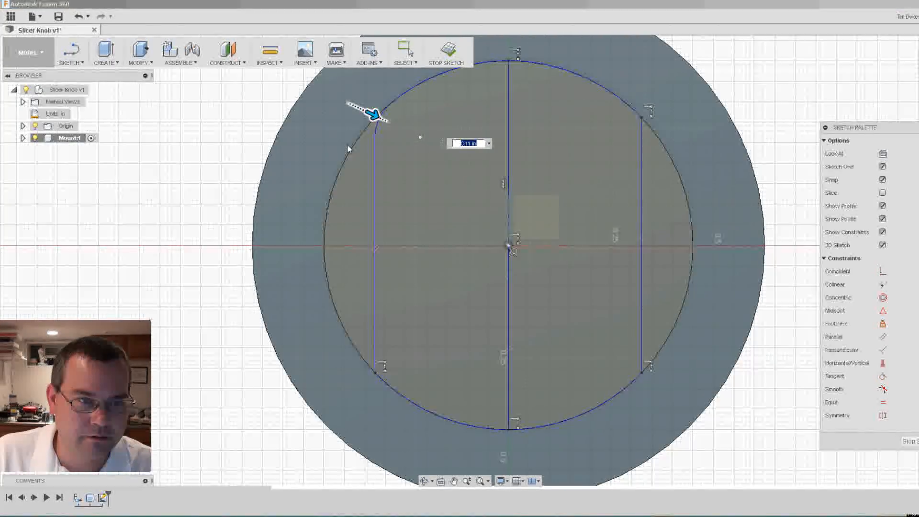
pyautogui.press('Return')
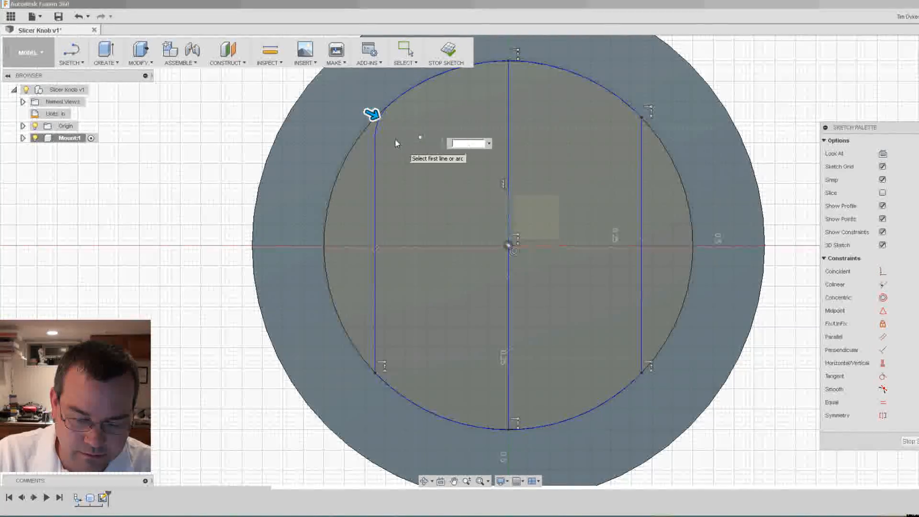
pyautogui.write('4')
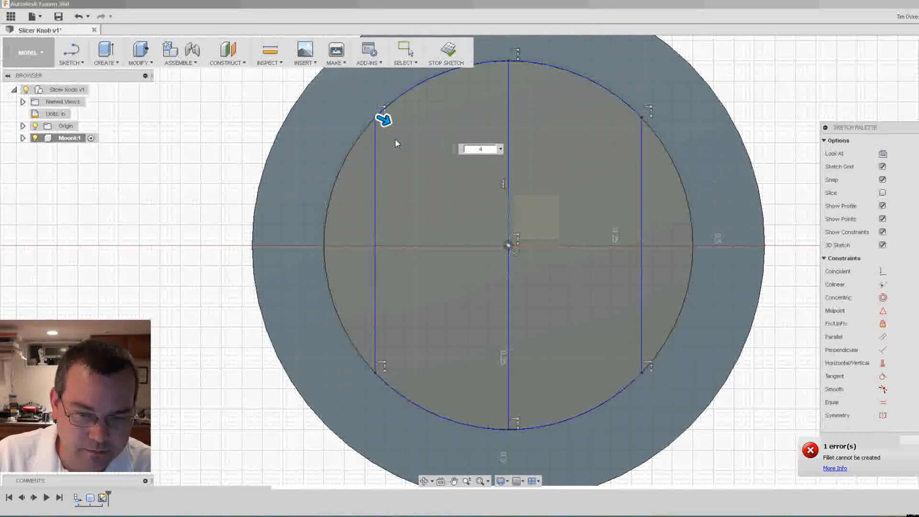
pyautogui.press('BackSpace')
pyautogui.press('BackSpace')
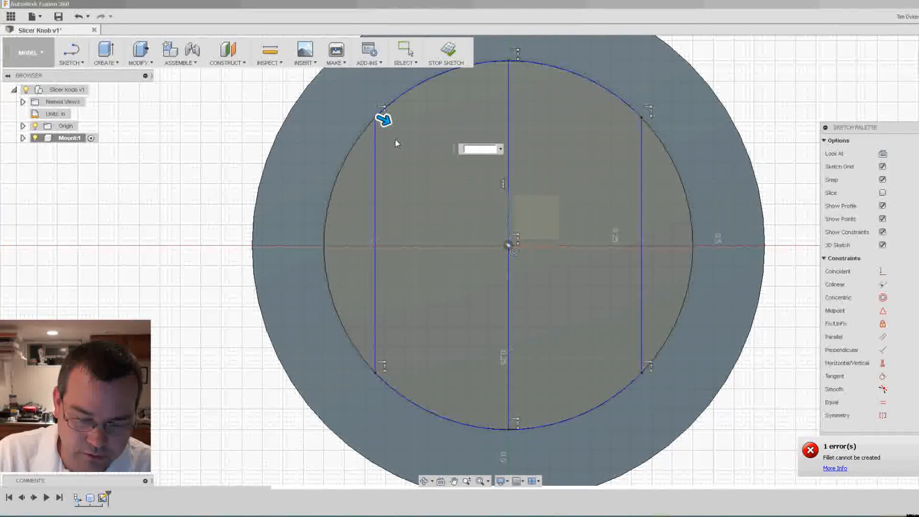
pyautogui.write('.2')
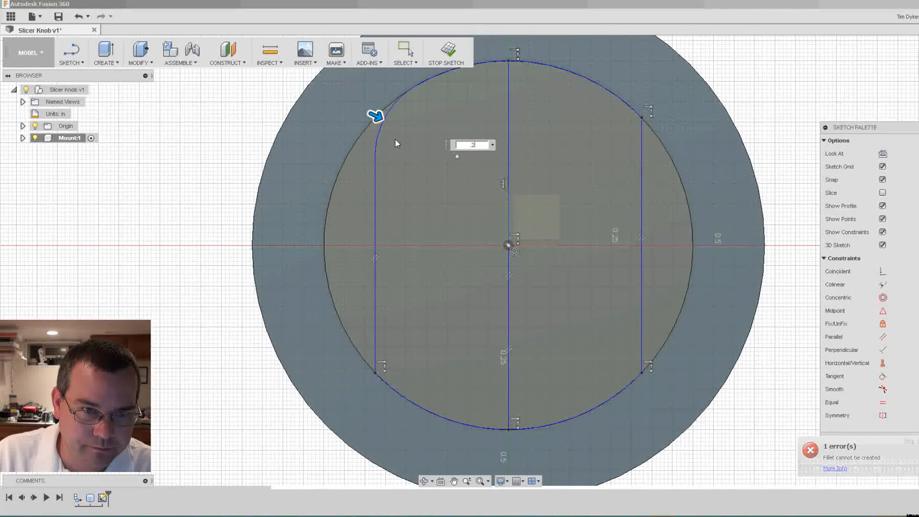
pyautogui.press('Return')
pyautogui.press('Escape')
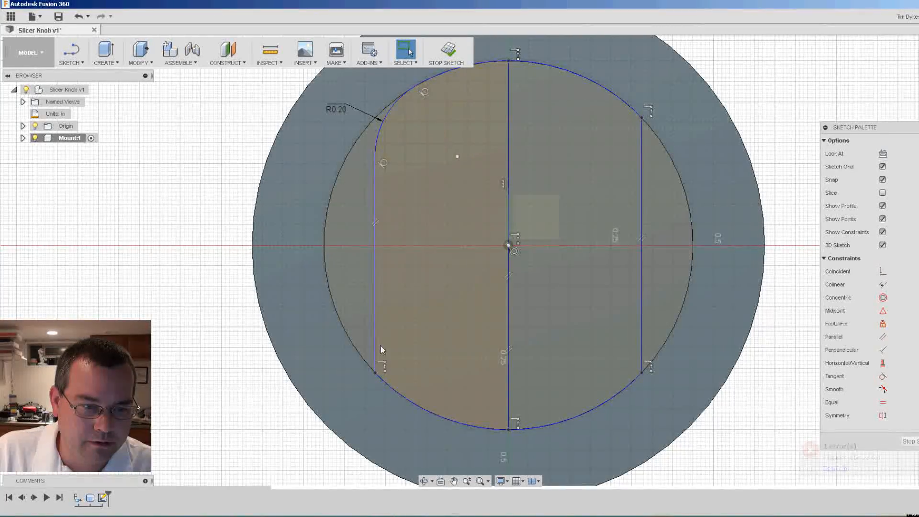
# Step: Fillet the profile's lower-left corner, between the left flat and the lower arc, with a 0.2 in radius
pyautogui.rightClick(404, 336)
pyautogui.press('Escape')
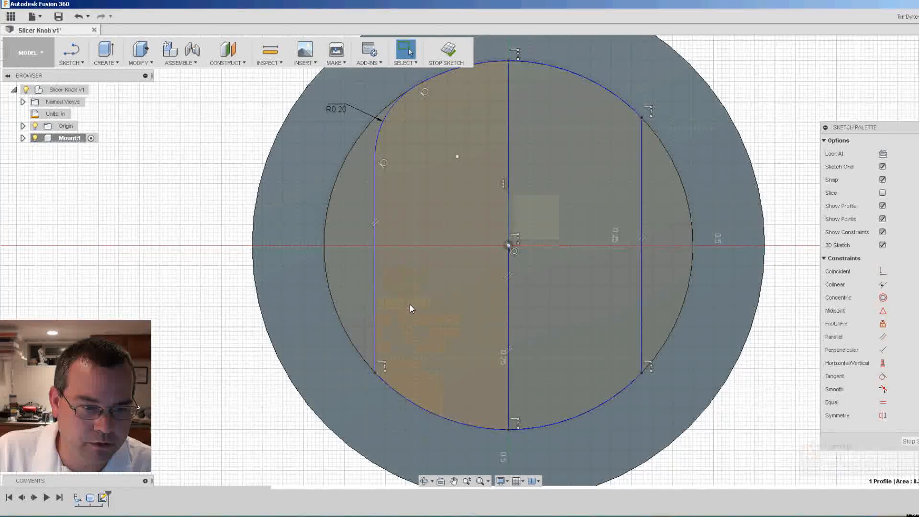
pyautogui.click(376, 358)
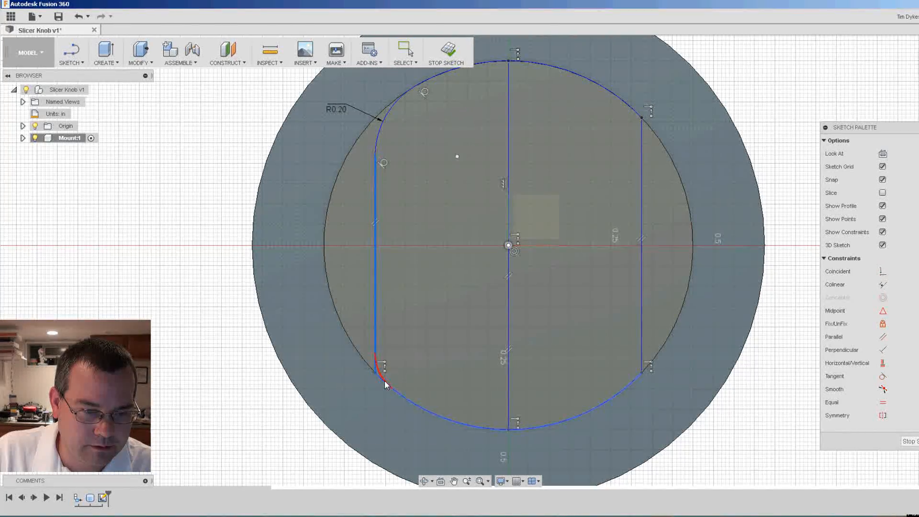
pyautogui.click(385, 384)
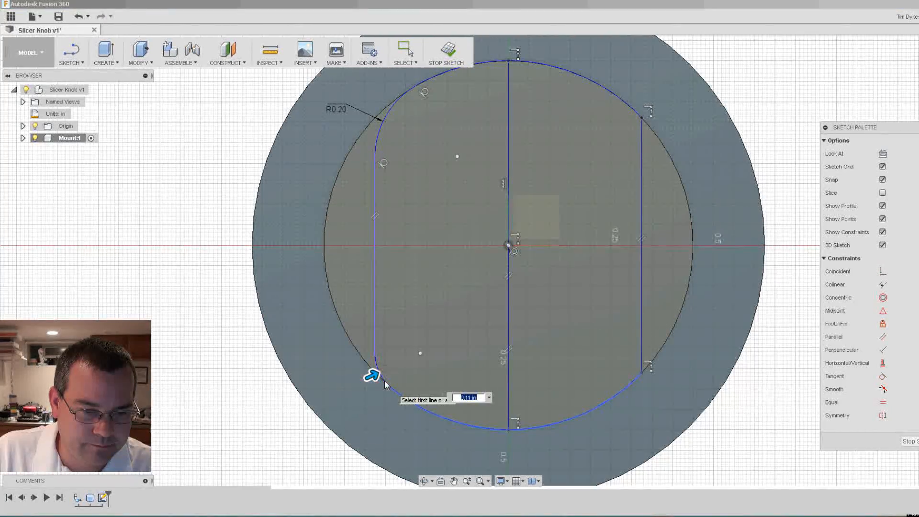
pyautogui.write('0.2')
pyautogui.press('Return')
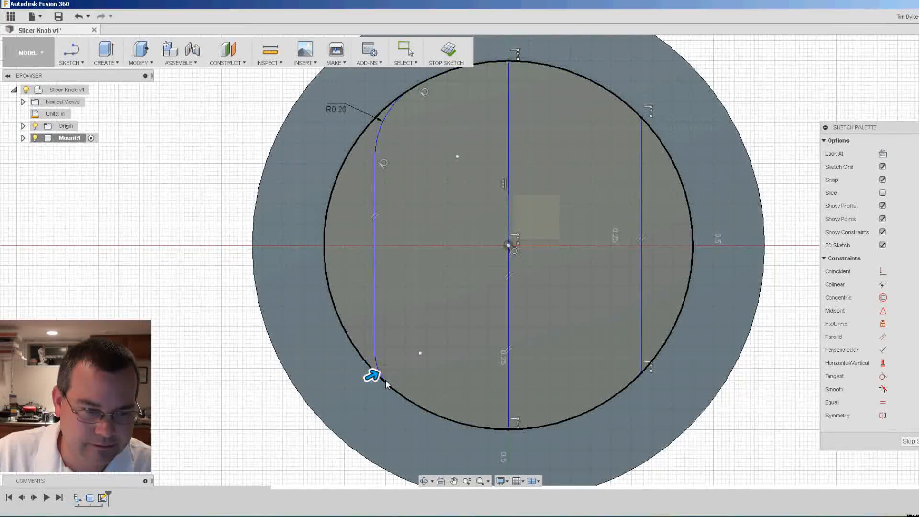
pyautogui.press('Escape')
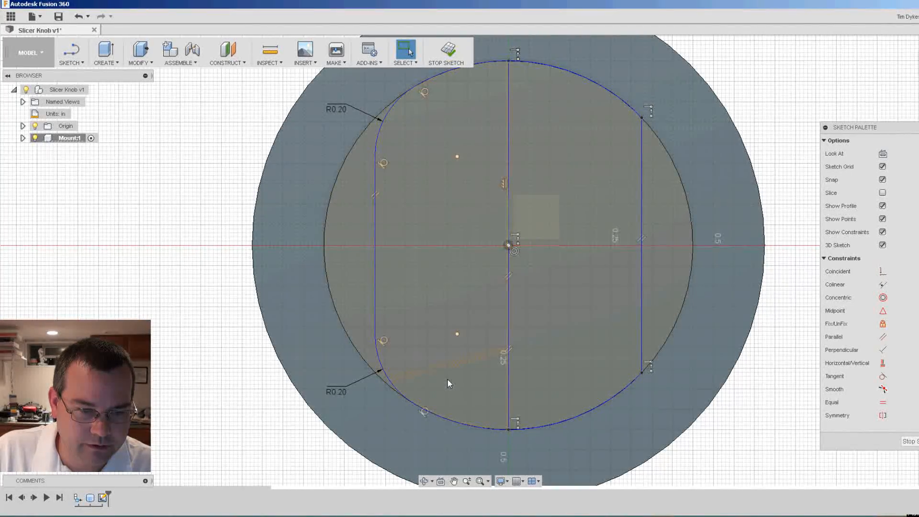
# Step: Fillet the profile's lower-right corner, between the lower arc and the right flat, with a 0.2 in radius
pyautogui.moveTo(450, 382)
pyautogui.mouseDown()
pyautogui.moveTo(545, 393)
pyautogui.moveTo(517, 404)
pyautogui.mouseUp()
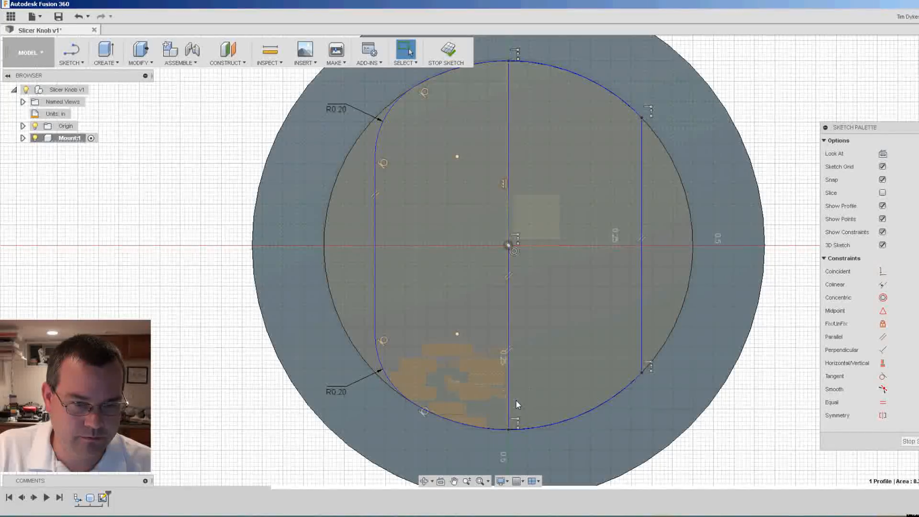
pyautogui.rightClick(764, 357)
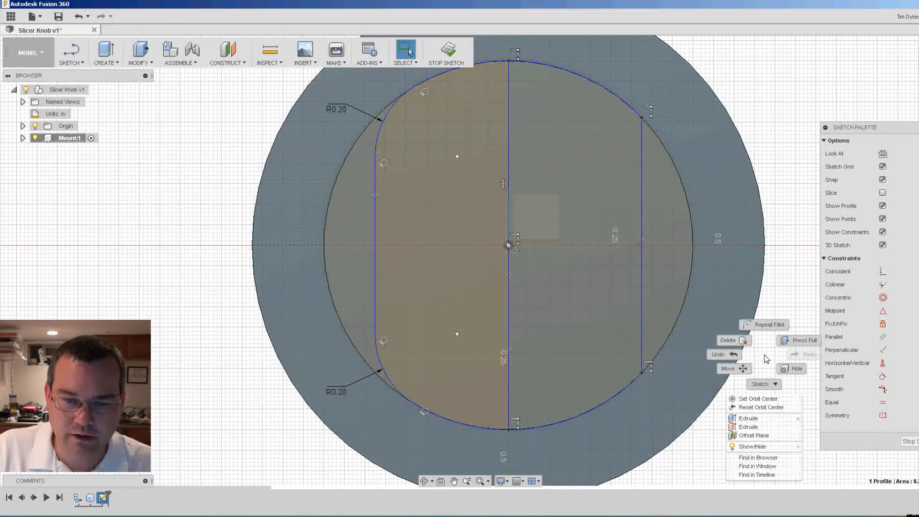
pyautogui.click(766, 328)
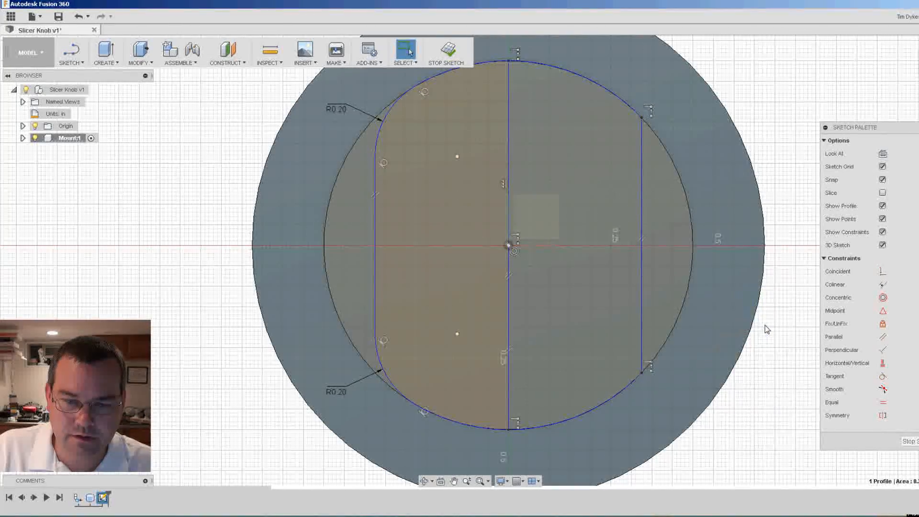
pyautogui.click(634, 379)
pyautogui.click(641, 353)
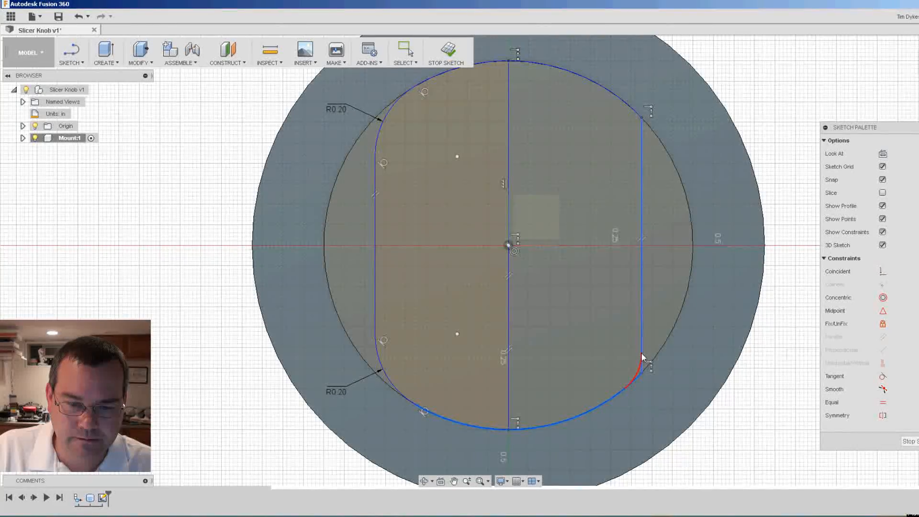
pyautogui.write('2')
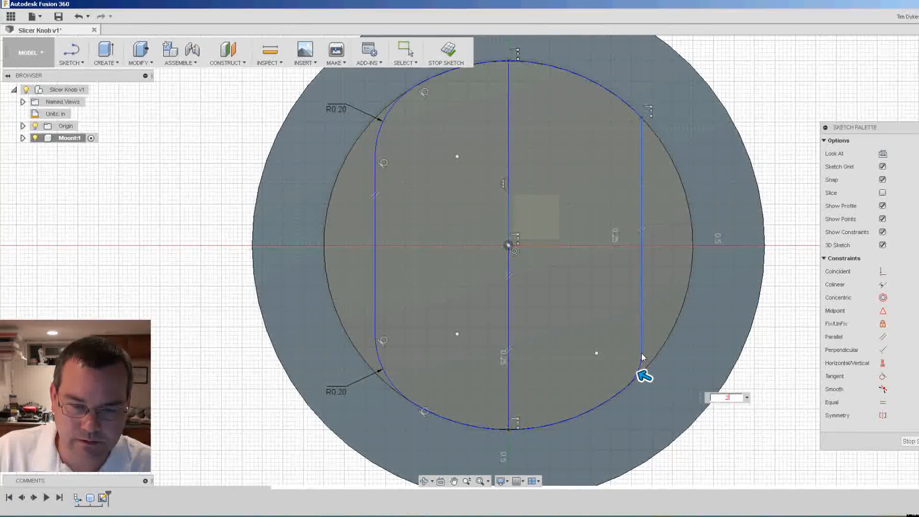
pyautogui.press('Return')
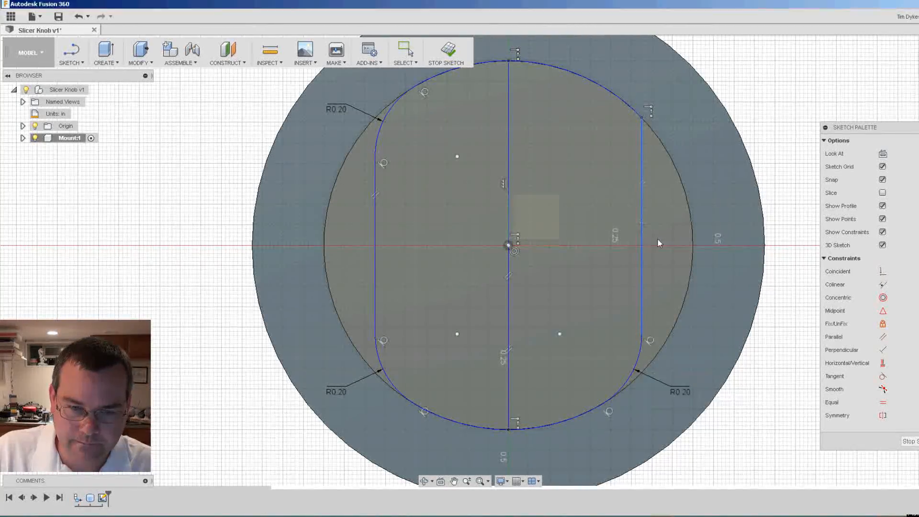
pyautogui.press('Escape')
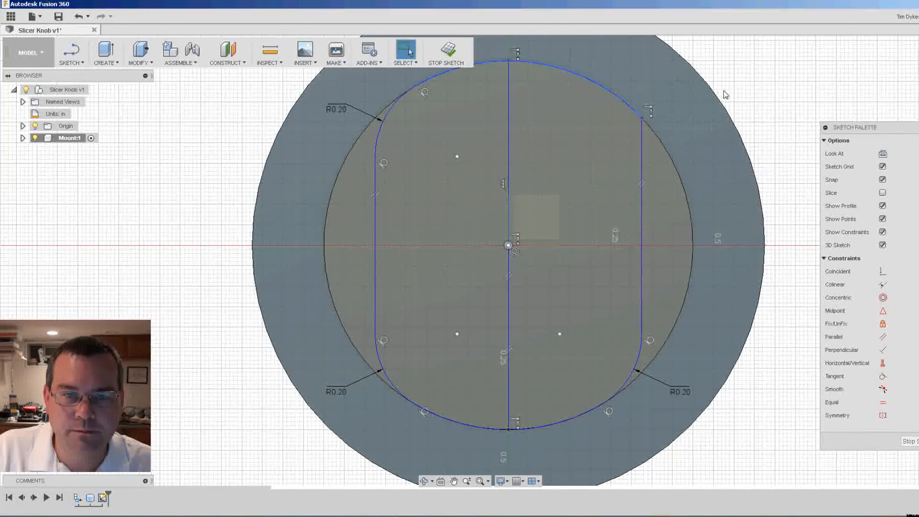
# Step: Fillet the profile's upper-right corner with a 0.2 in radius and finish the sketch
pyautogui.rightClick(728, 92)
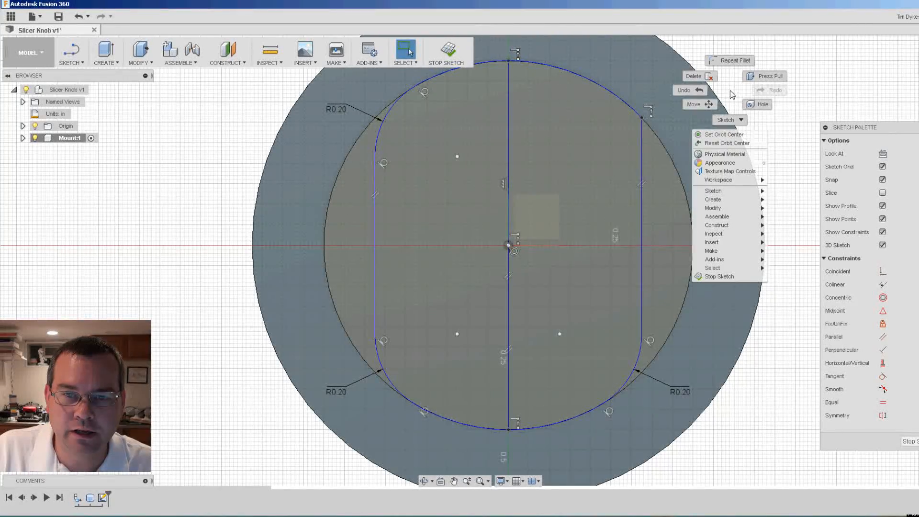
pyautogui.click(734, 62)
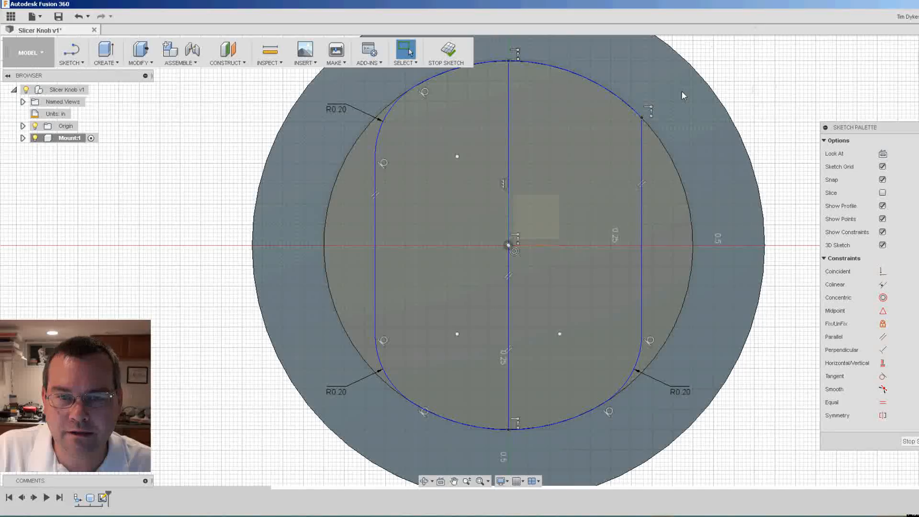
pyautogui.click(629, 111)
pyautogui.click(642, 127)
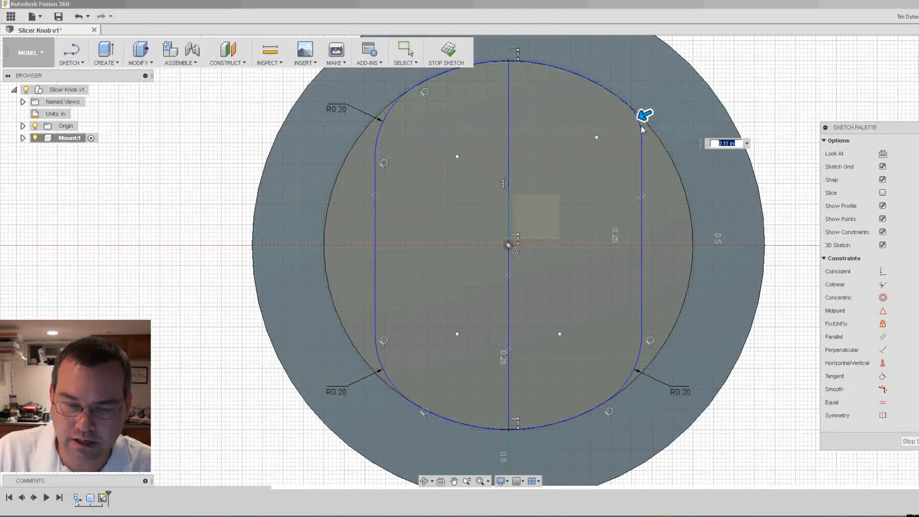
pyautogui.write('.2')
pyautogui.press('Return')
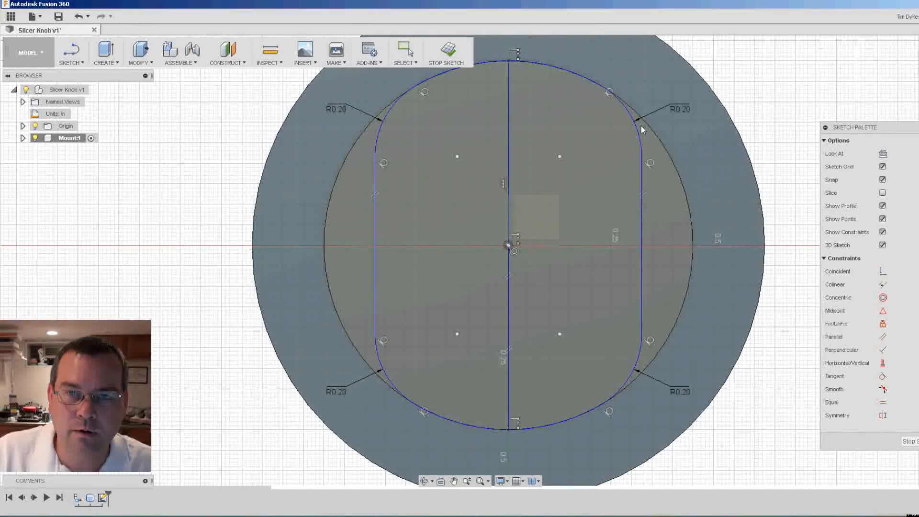
pyautogui.press('Escape')
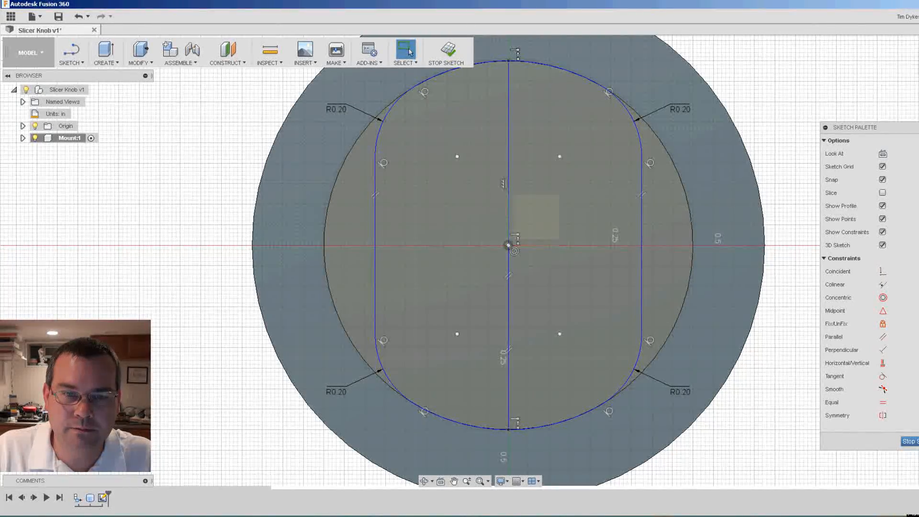
pyautogui.click(909, 441)
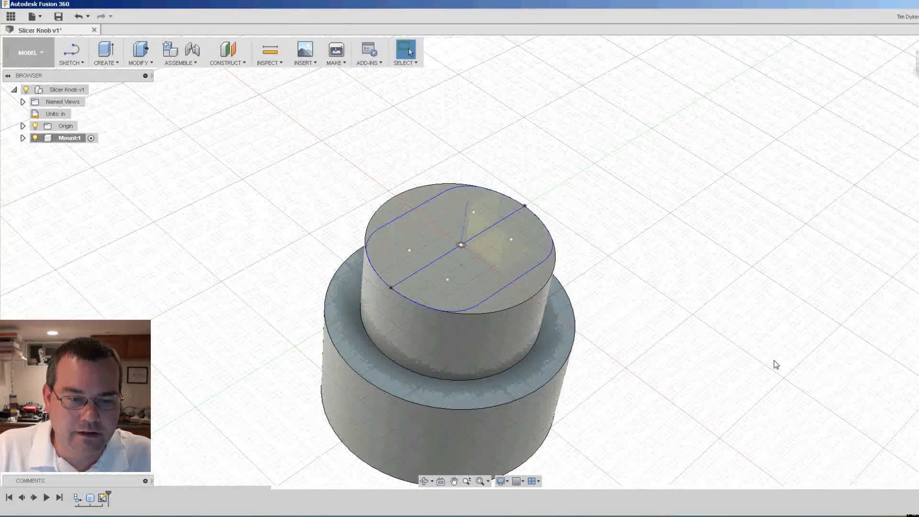
# Step: Extrude-cut the two segments outside the profile's flats down to the lower cylinder's top face, at a distance of -0.45 in
pyautogui.click(111, 64)
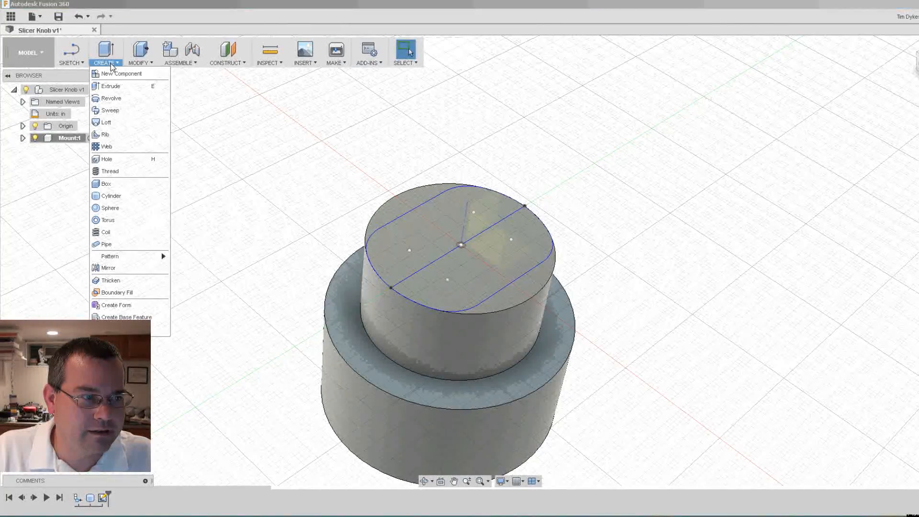
pyautogui.click(111, 89)
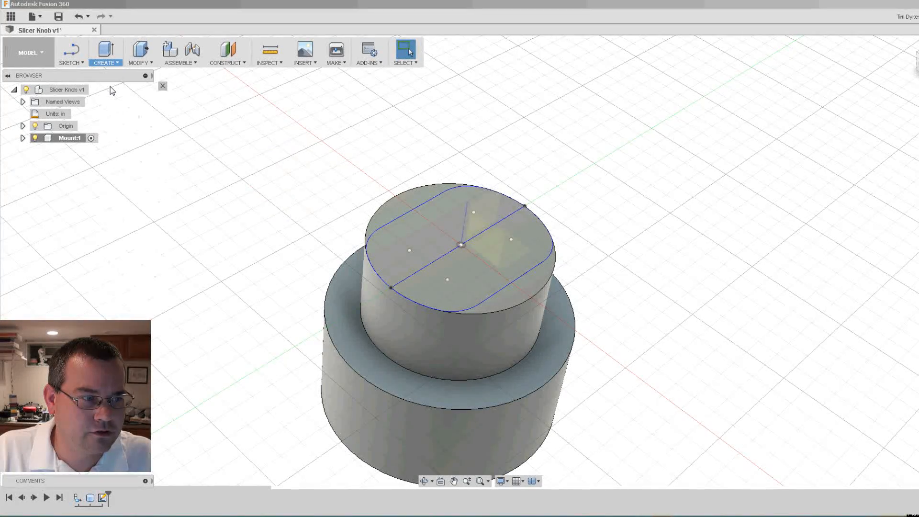
pyautogui.click(516, 293)
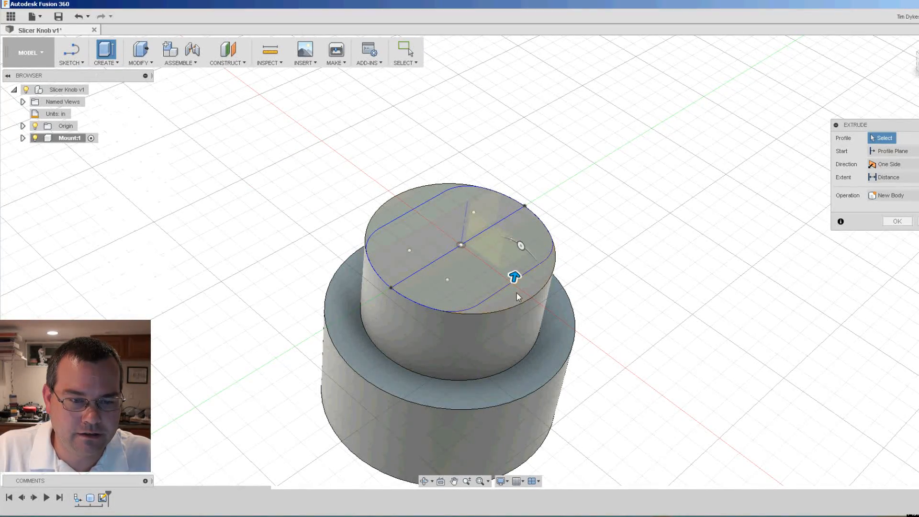
pyautogui.click(402, 210)
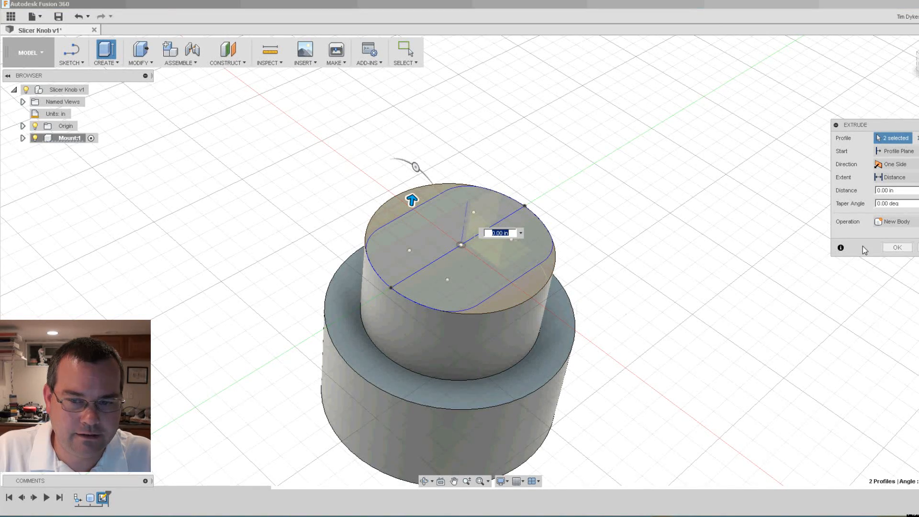
pyautogui.click(893, 221)
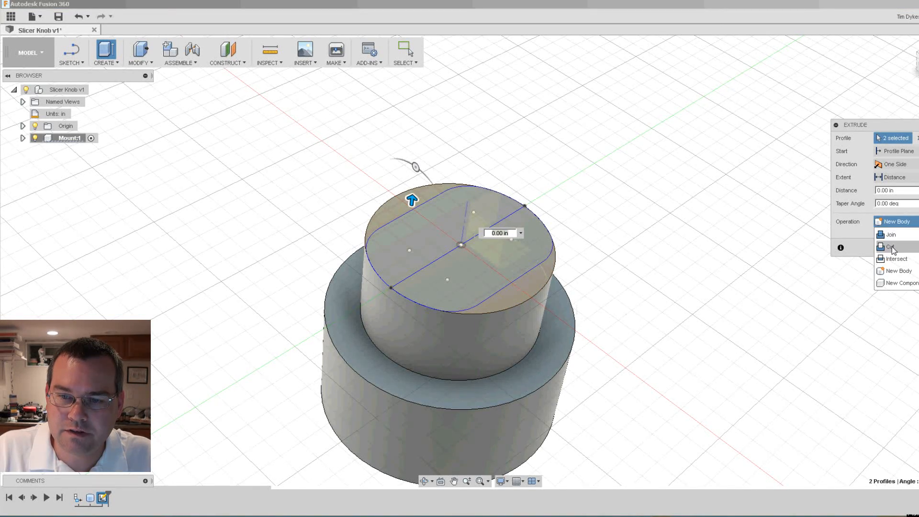
pyautogui.click(892, 246)
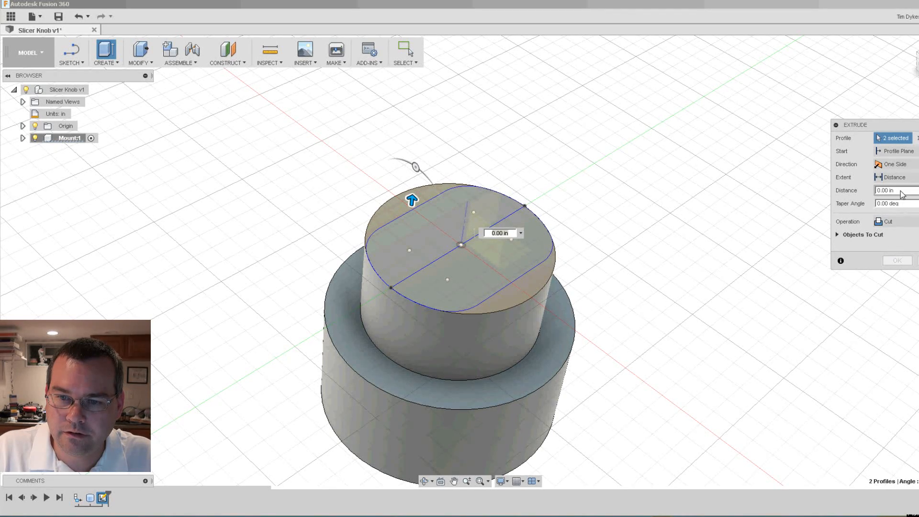
pyautogui.click(918, 190)
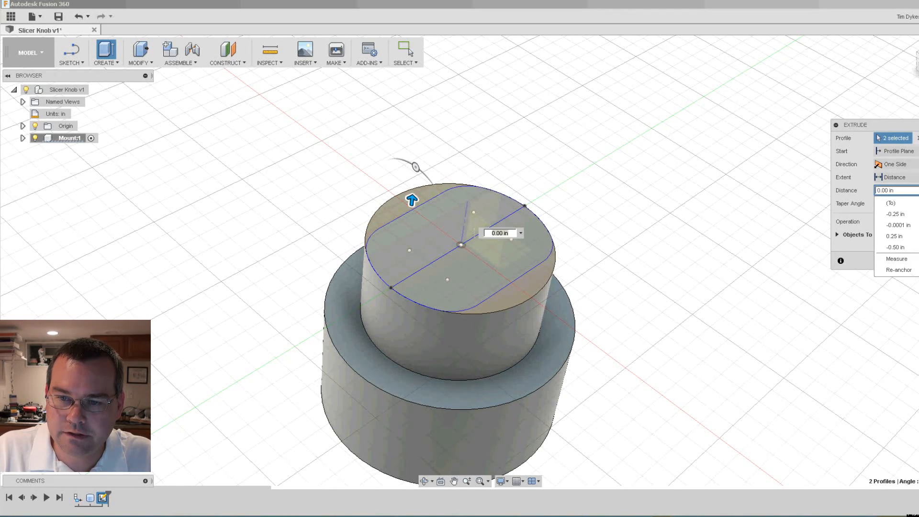
pyautogui.click(904, 202)
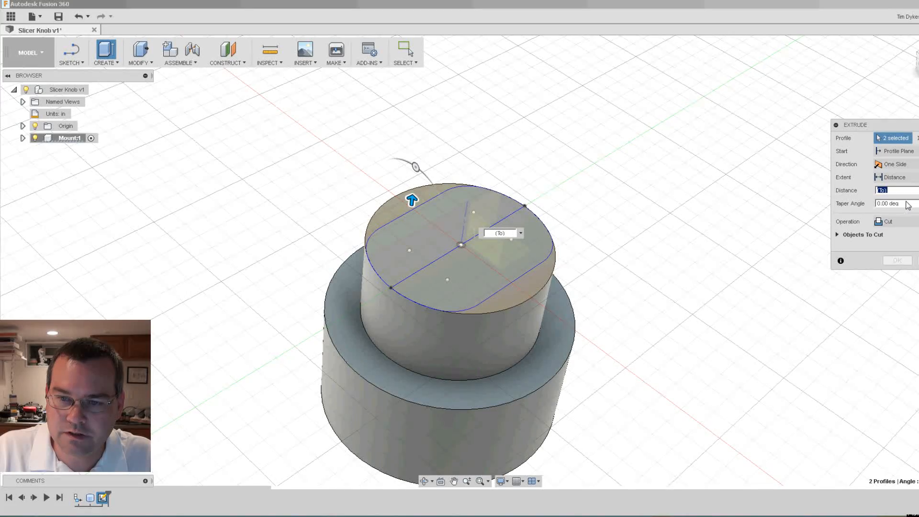
pyautogui.click(536, 363)
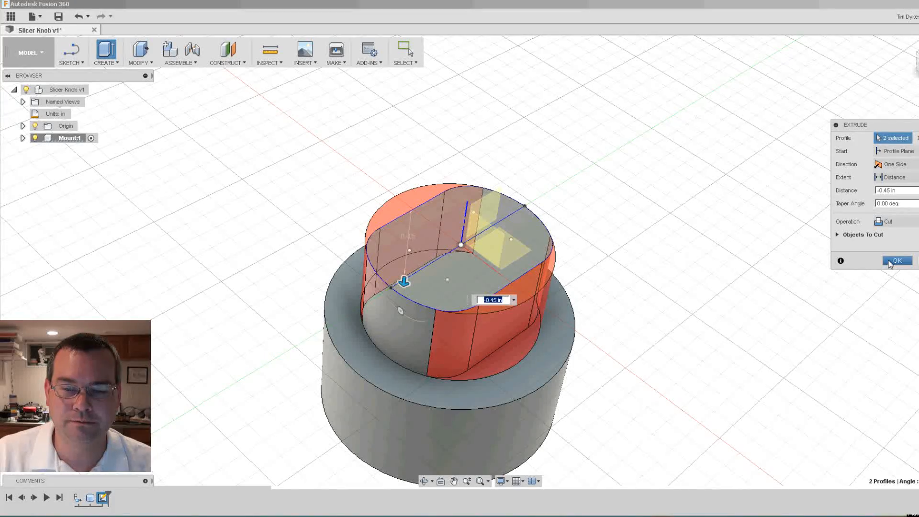
pyautogui.click(890, 261)
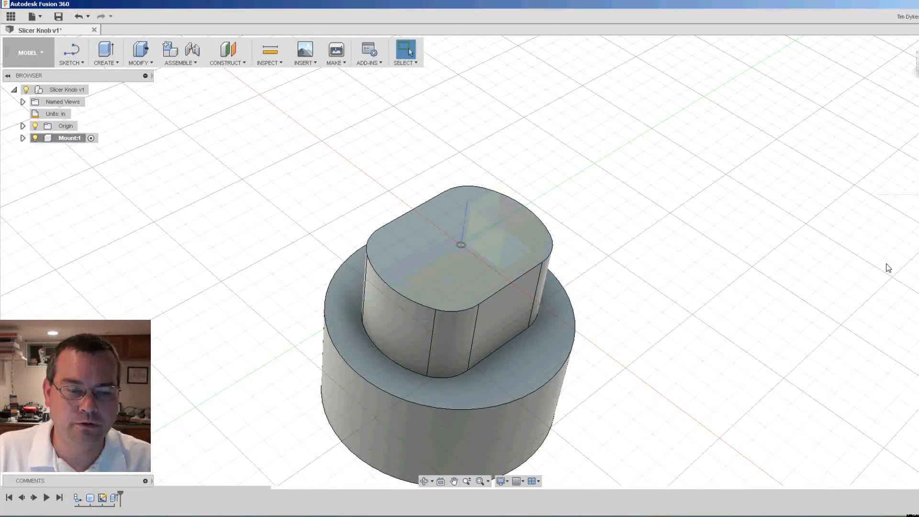
pyautogui.moveTo(671, 370)
pyautogui.keyDown('shift'); pyautogui.mouseDown(button='middle')
pyautogui.moveTo(667, 360)
pyautogui.moveTo(701, 338)
pyautogui.moveTo(713, 389)
pyautogui.mouseUp(button='middle'); pyautogui.keyUp('shift')
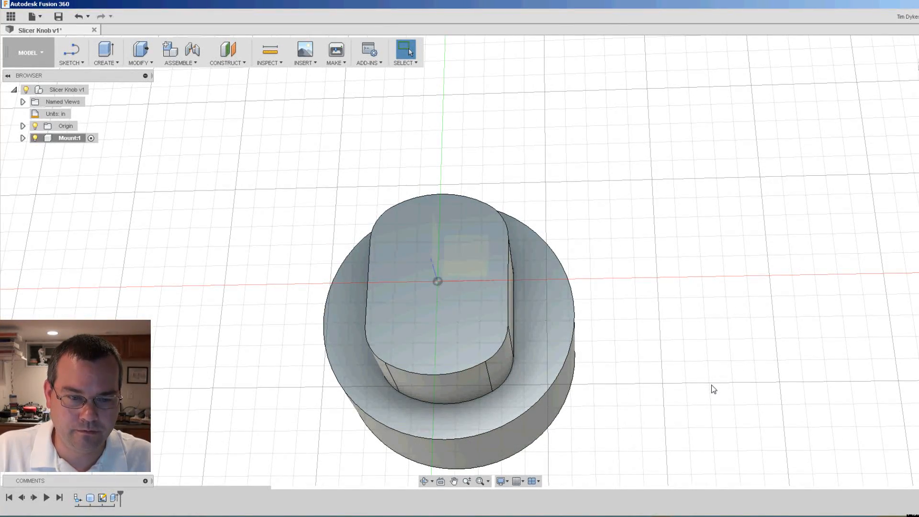
pyautogui.keyDown('shift'); pyautogui.moveTo(683, 396); pyautogui.dragTo(680, 375, button='middle'); pyautogui.keyUp('shift')
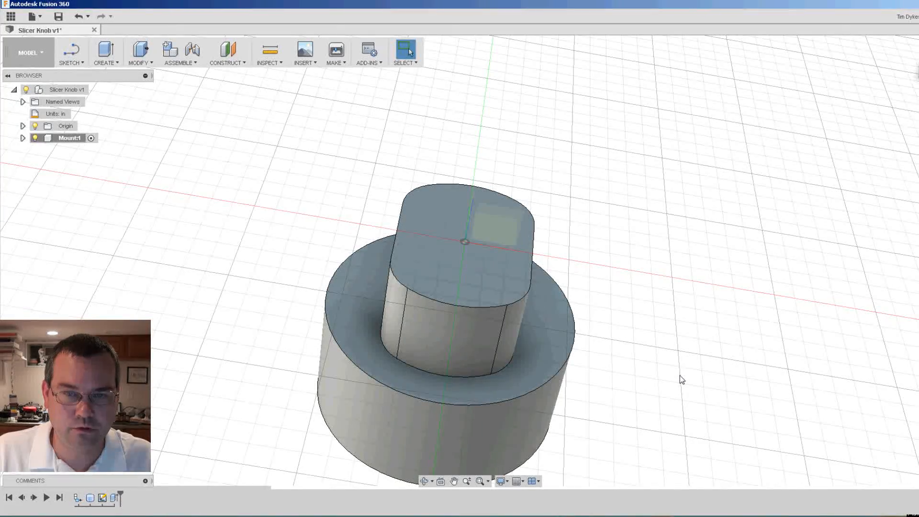
pyautogui.keyDown('shift'); pyautogui.moveTo(680, 375); pyautogui.dragTo(649, 371, button='middle'); pyautogui.keyUp('shift')
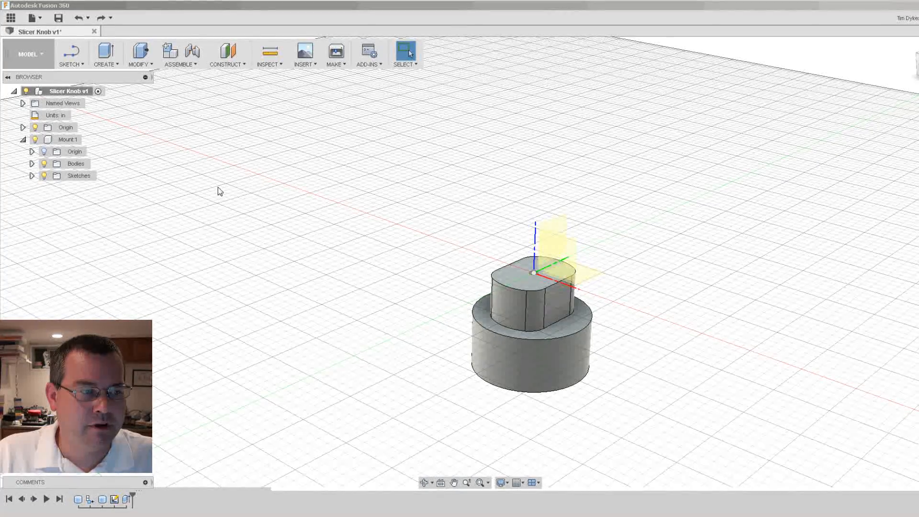
# Step: Create a cylinder with a 2.49 in diameter on the horizontal origin plane, centred on the origin
pyautogui.click(114, 65)
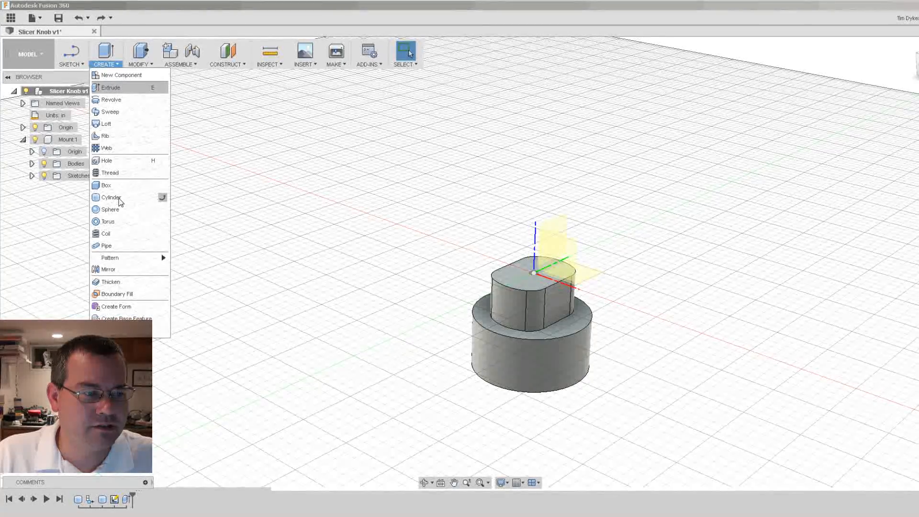
pyautogui.click(120, 201)
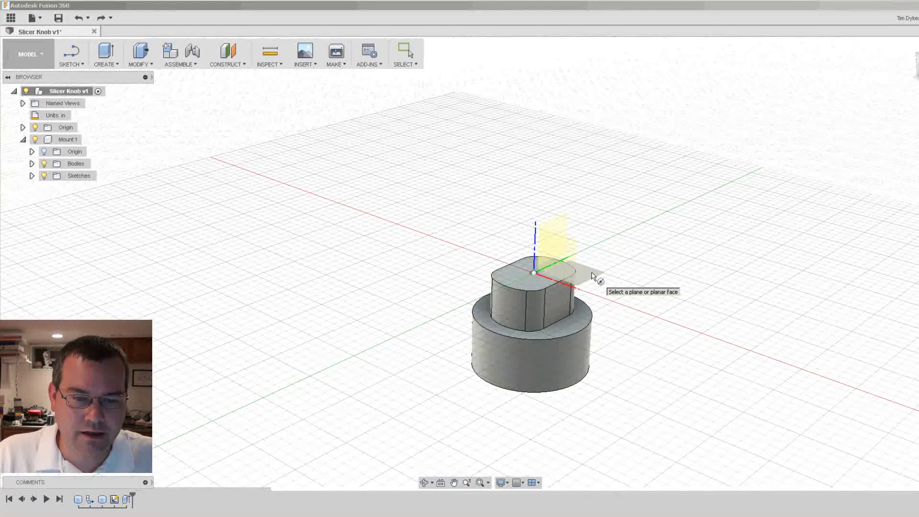
pyautogui.click(593, 276)
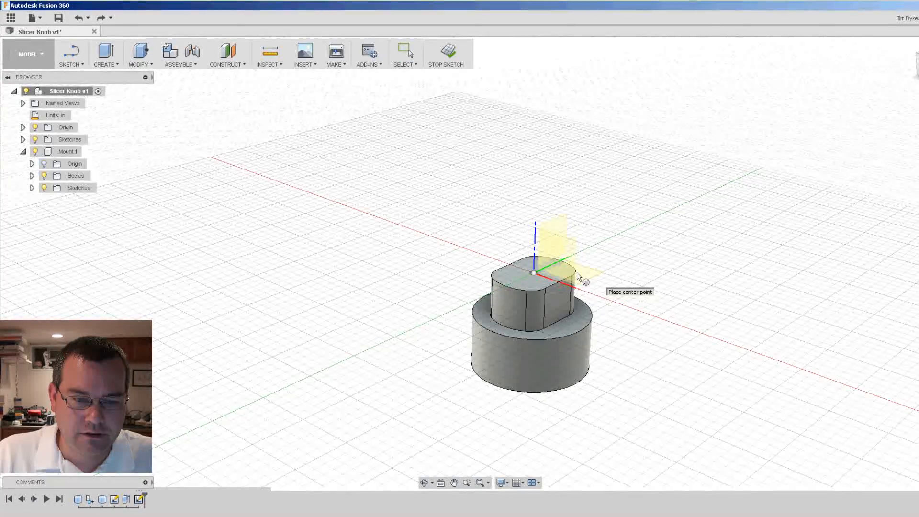
pyautogui.click(533, 273)
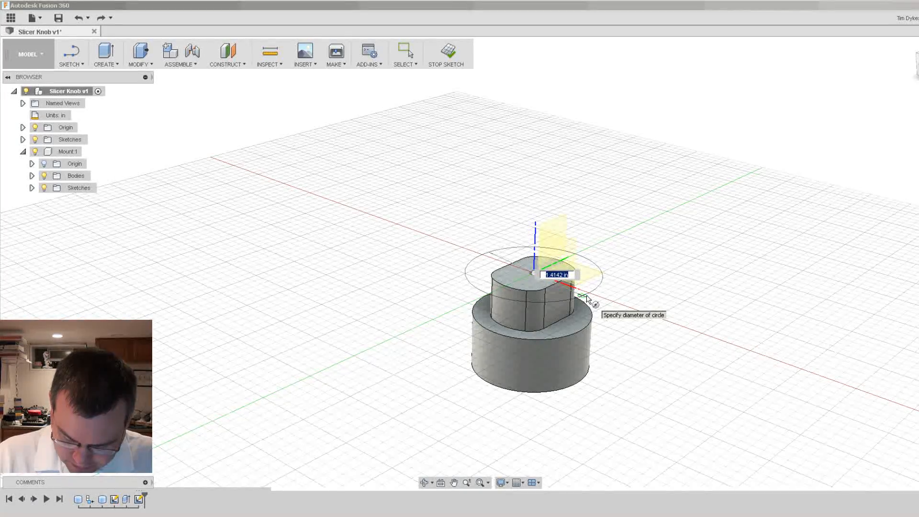
pyautogui.write('2.5')
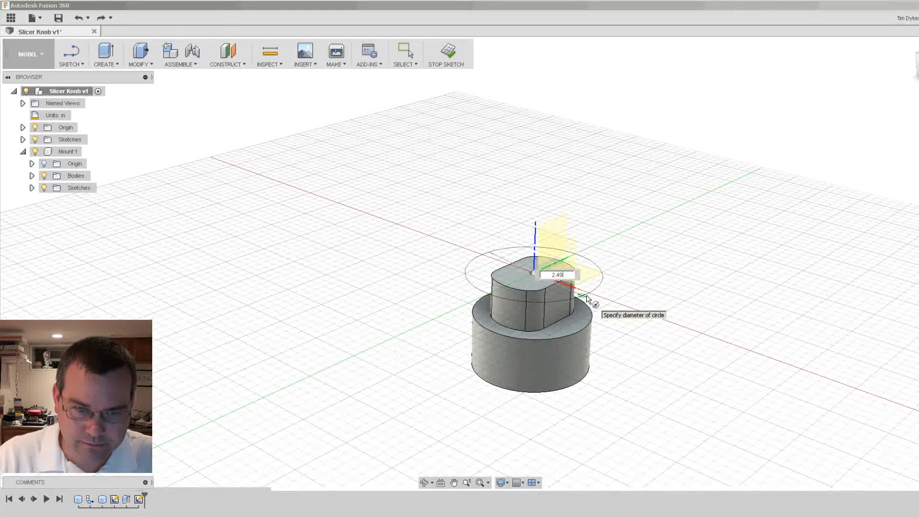
pyautogui.press('Return')
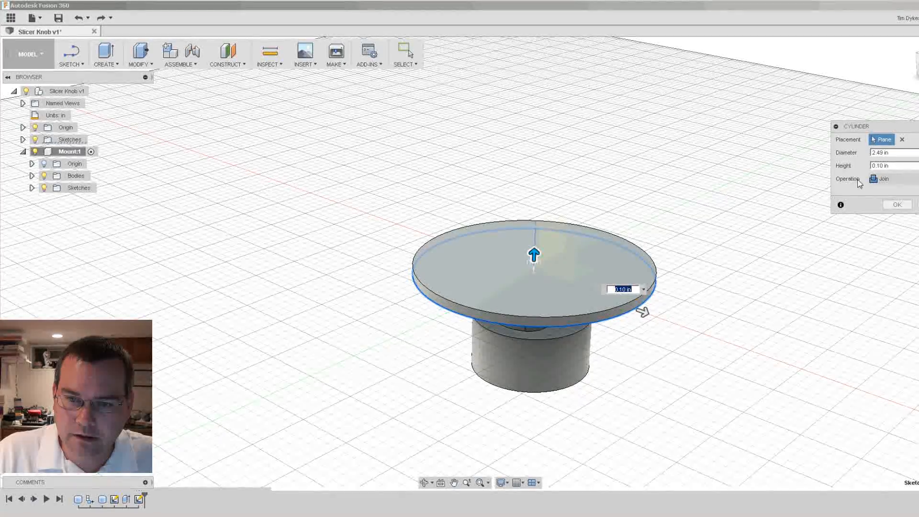
# Step: Set the cylinder's height to 0.75 in and create it as a new component
pyautogui.moveTo(883, 166); pyautogui.dragTo(856, 166)
pyautogui.write('.75')
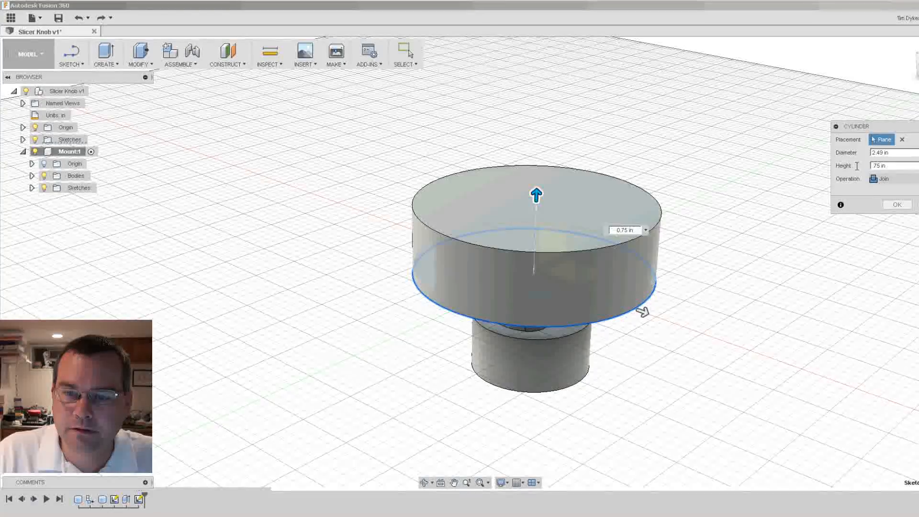
pyautogui.click(882, 184)
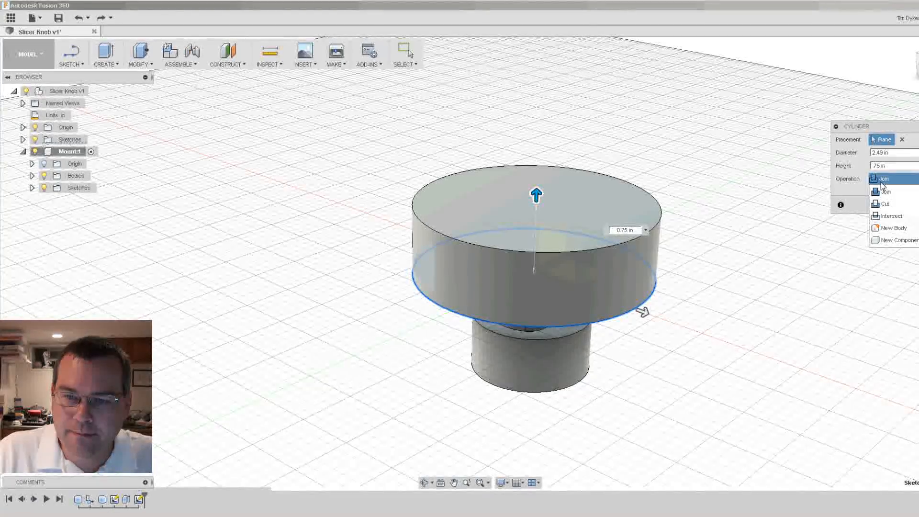
pyautogui.click(894, 239)
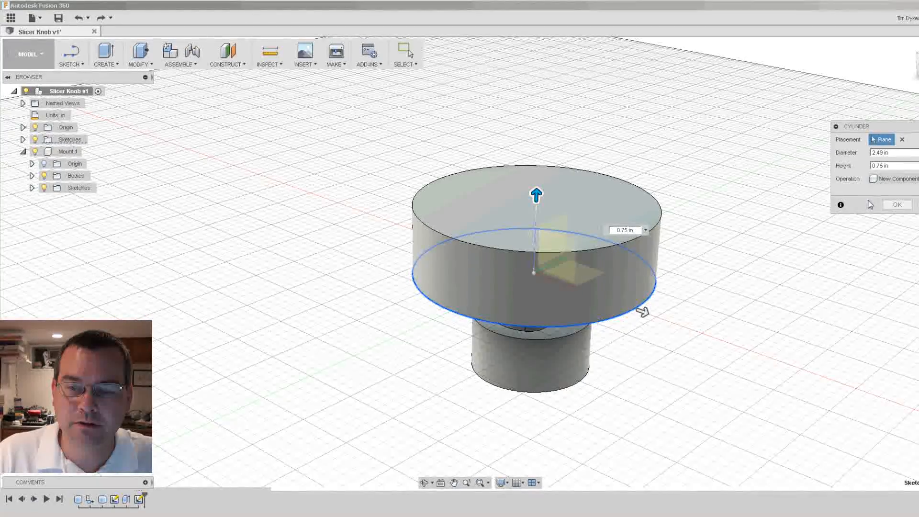
pyautogui.click(893, 204)
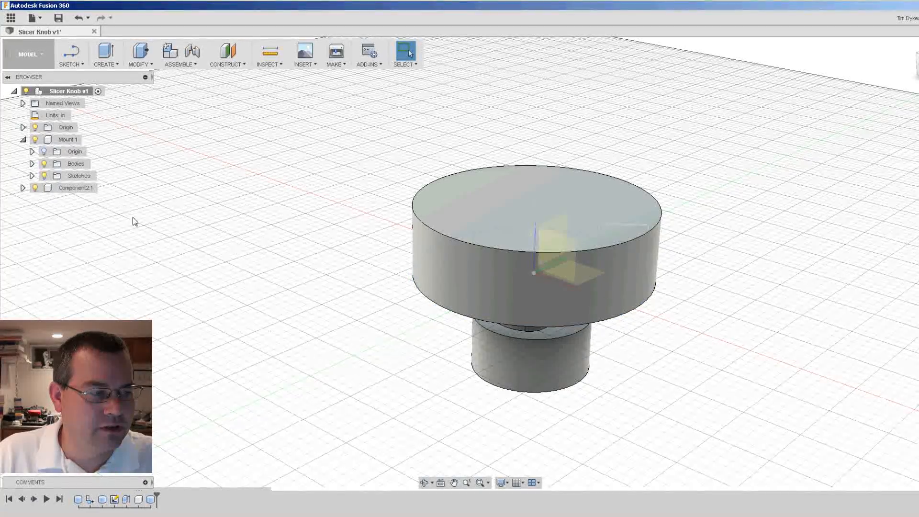
pyautogui.click(84, 193)
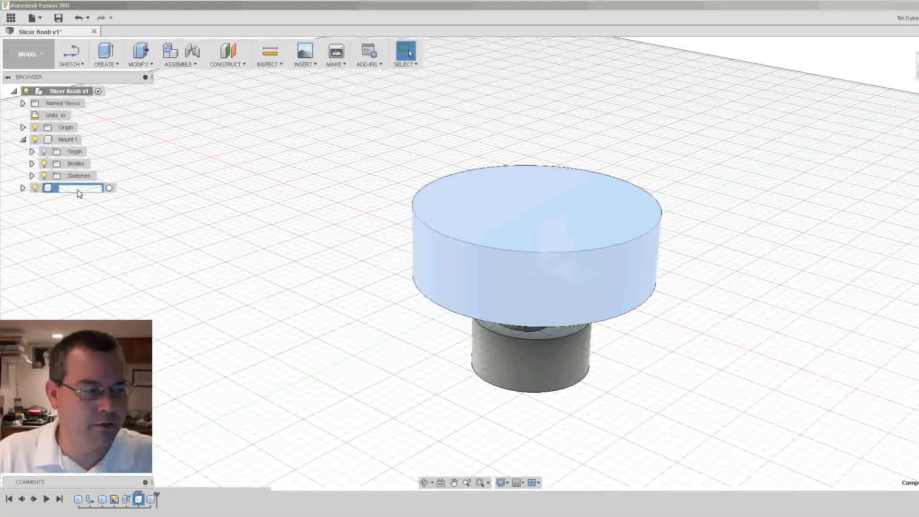
pyautogui.doubleClick(79, 192)
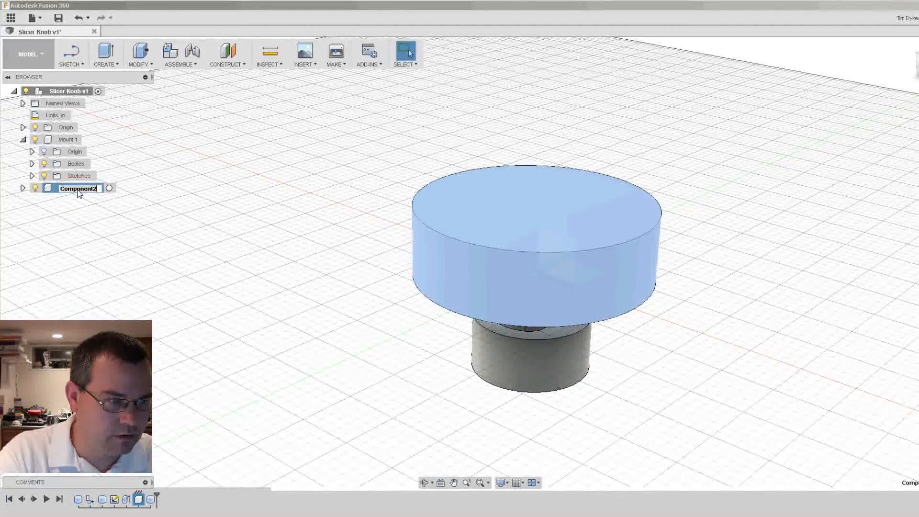
pyautogui.press('o')
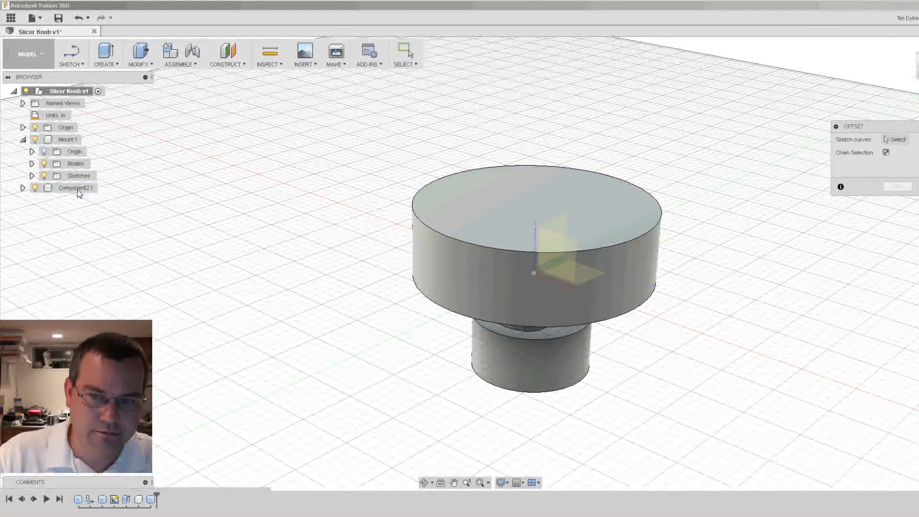
pyautogui.press('Escape')
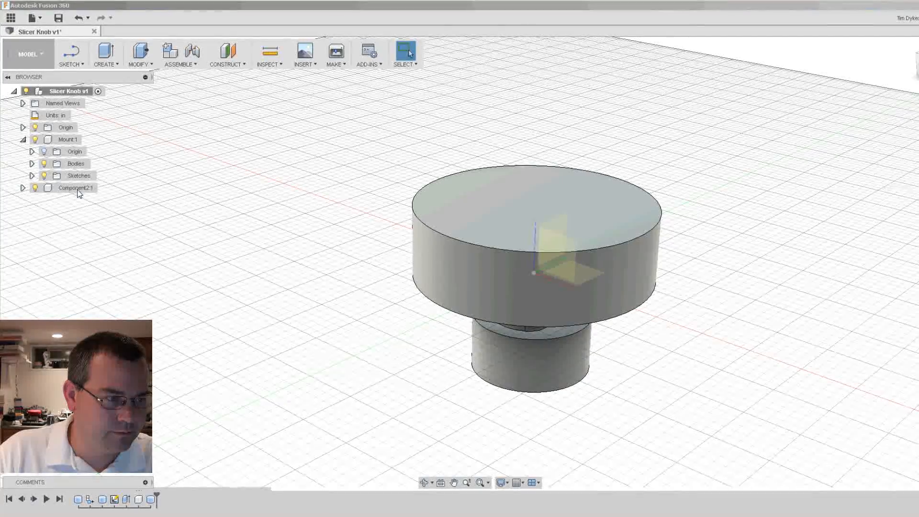
# Step: Rename the new cylinder component to Knob and make it the active component
pyautogui.click(74, 189)
pyautogui.doubleClick(74, 188)
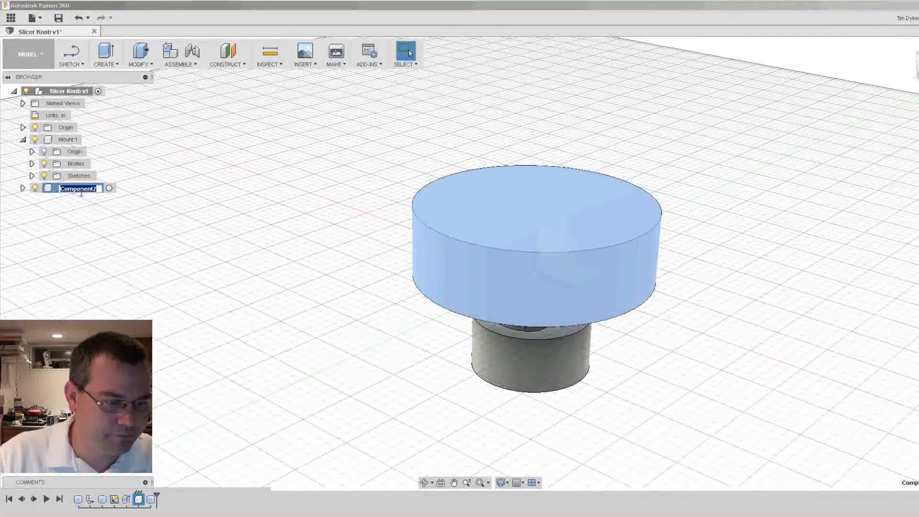
pyautogui.write('Kno')
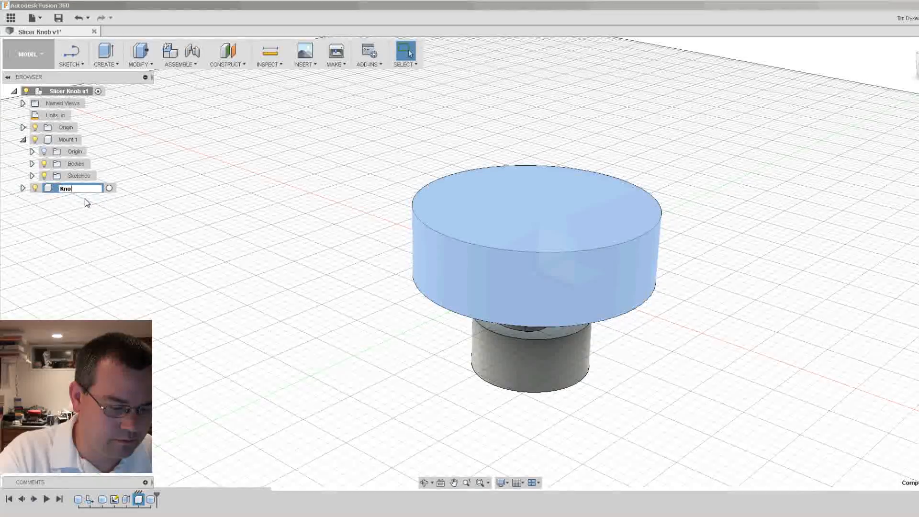
pyautogui.write('b')
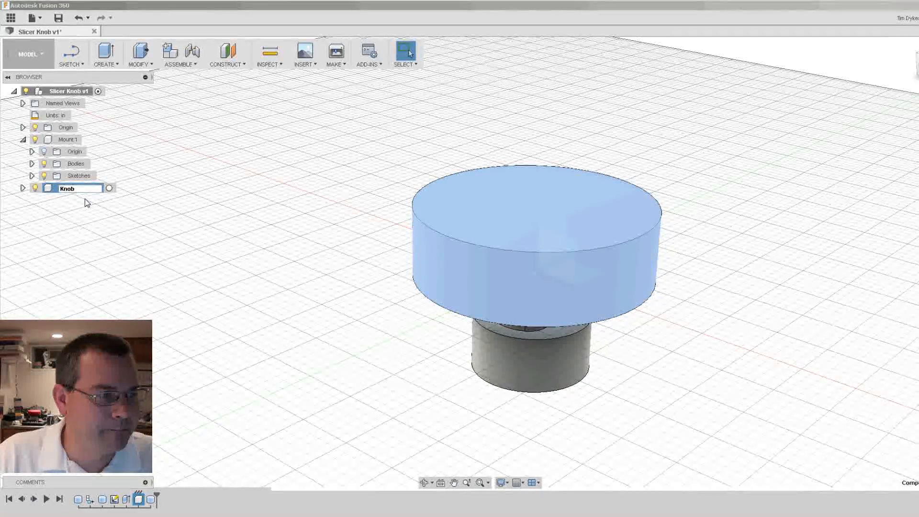
pyautogui.press('Return')
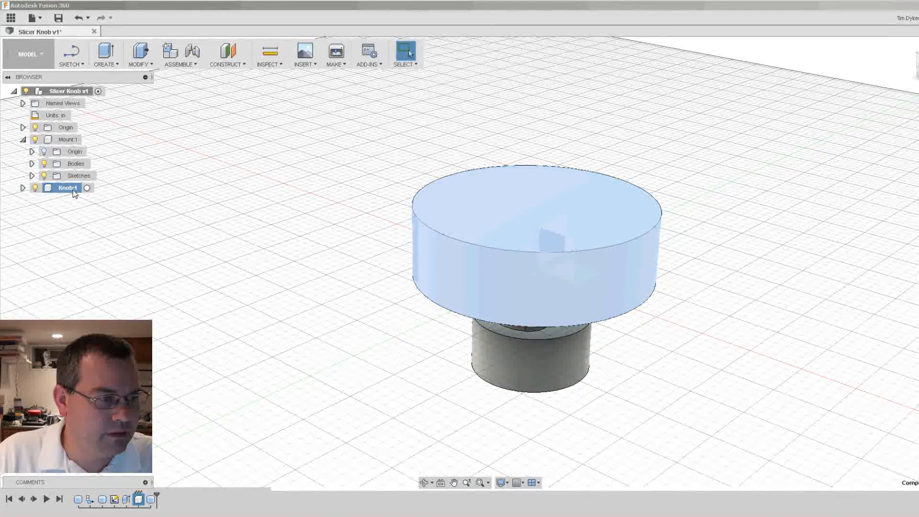
pyautogui.click(87, 187)
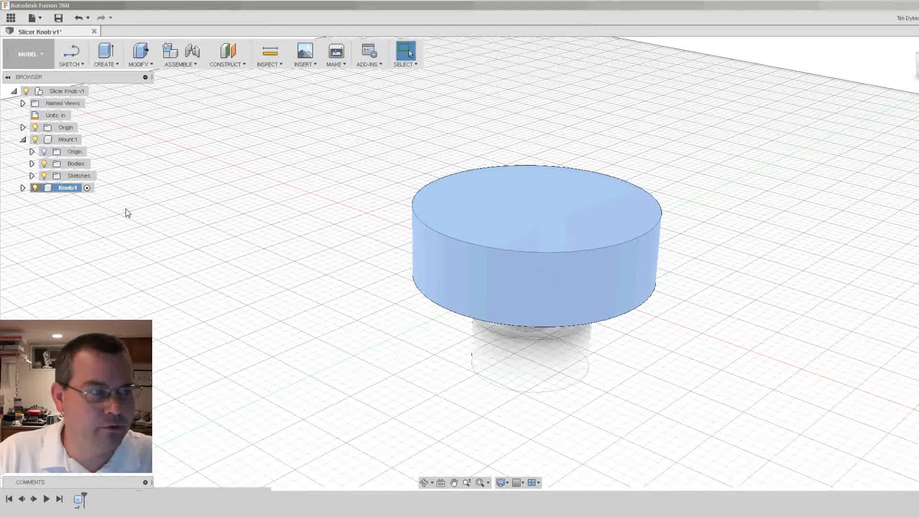
# Step: Create a cylinder 3.2 in in diameter and 0.75 in high, centred on the Knob's top face and joined to it
pyautogui.click(114, 64)
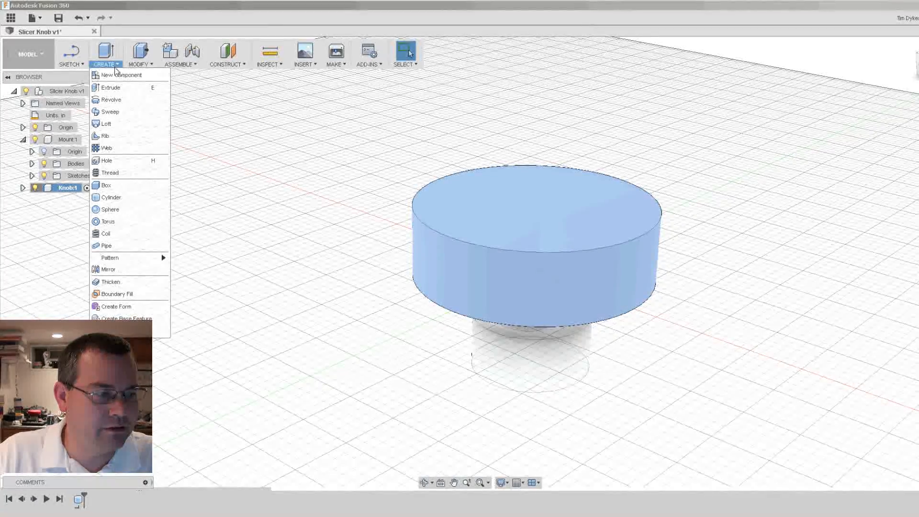
pyautogui.click(112, 197)
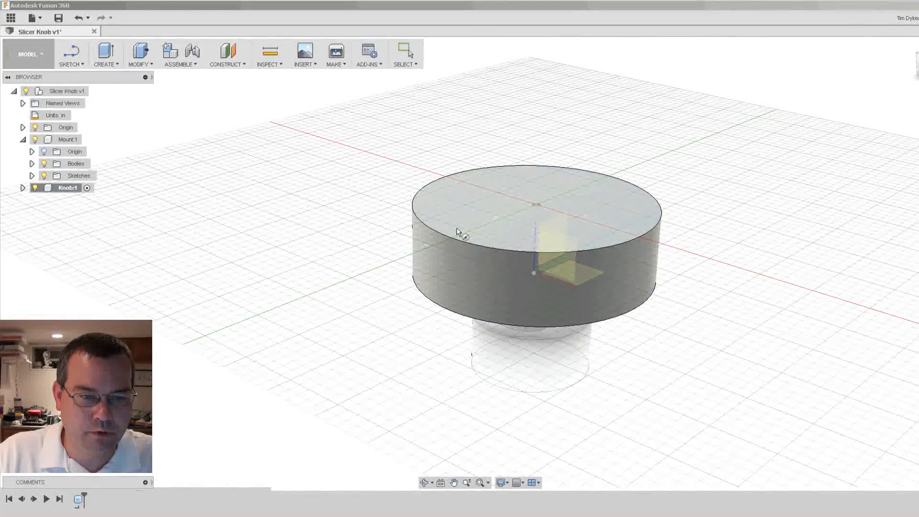
pyautogui.click(459, 224)
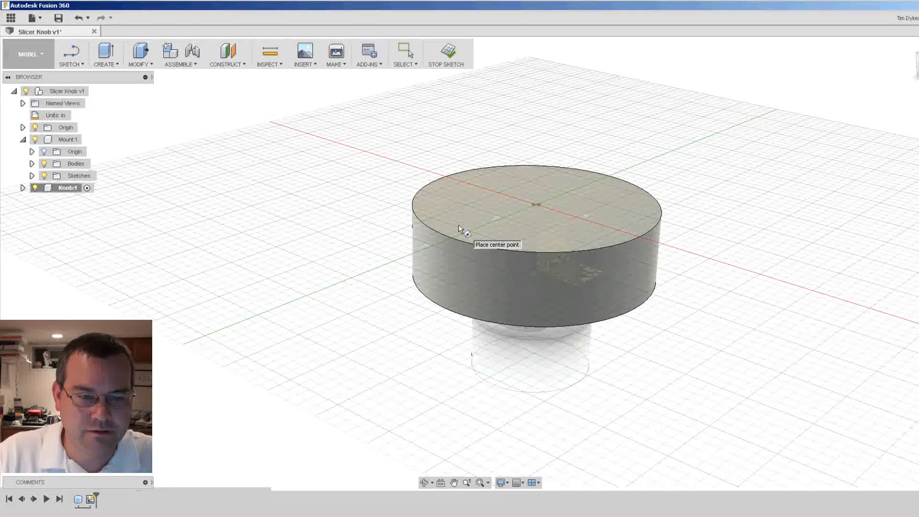
pyautogui.click(536, 205)
pyautogui.click(596, 228)
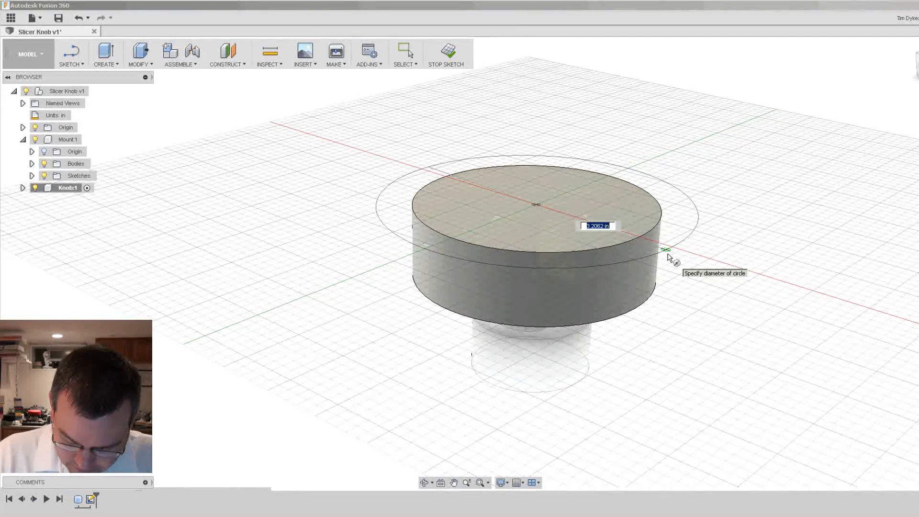
pyautogui.write('3.2')
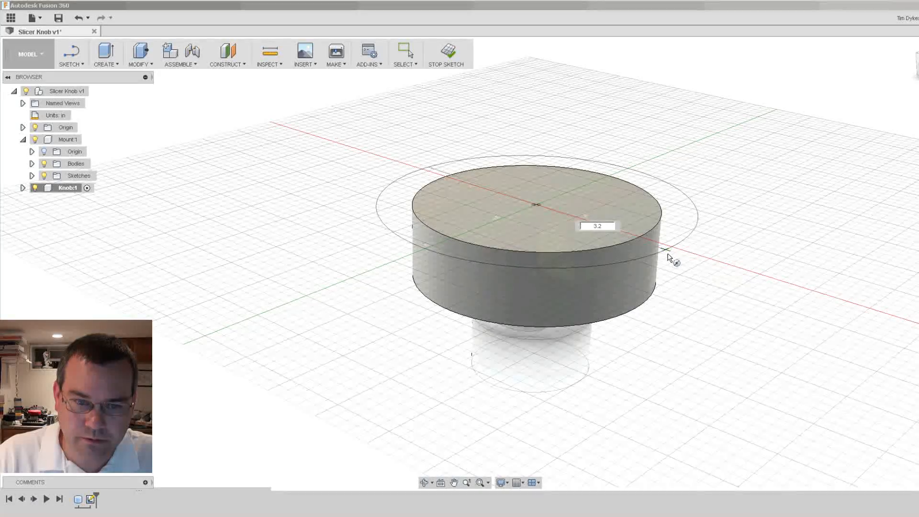
pyautogui.press('Return')
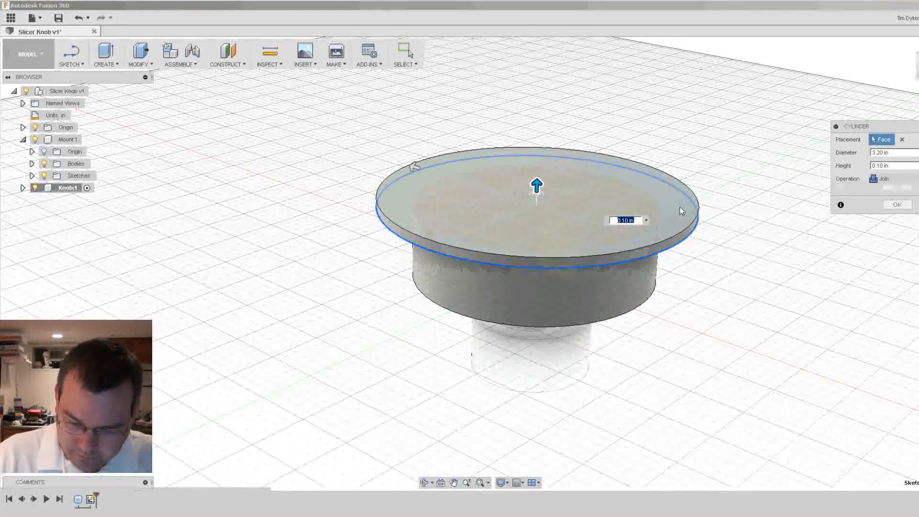
pyautogui.write('.75')
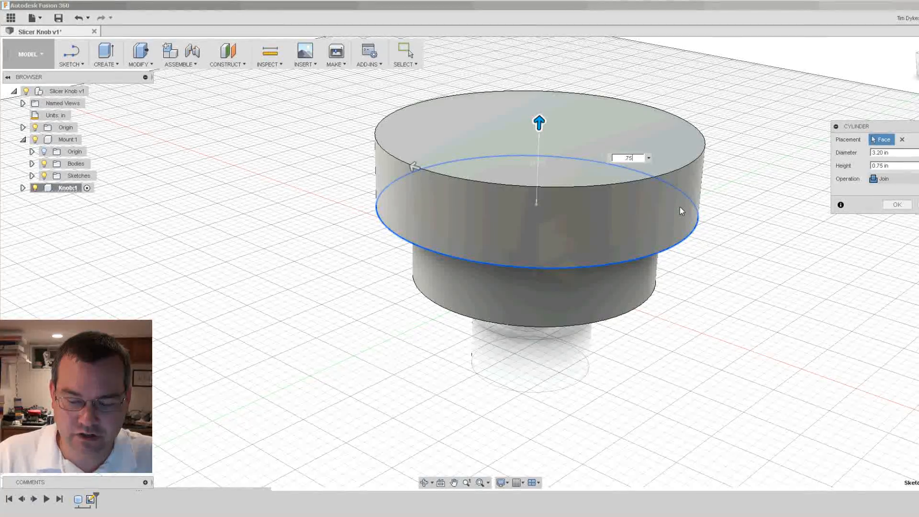
pyautogui.press('Return')
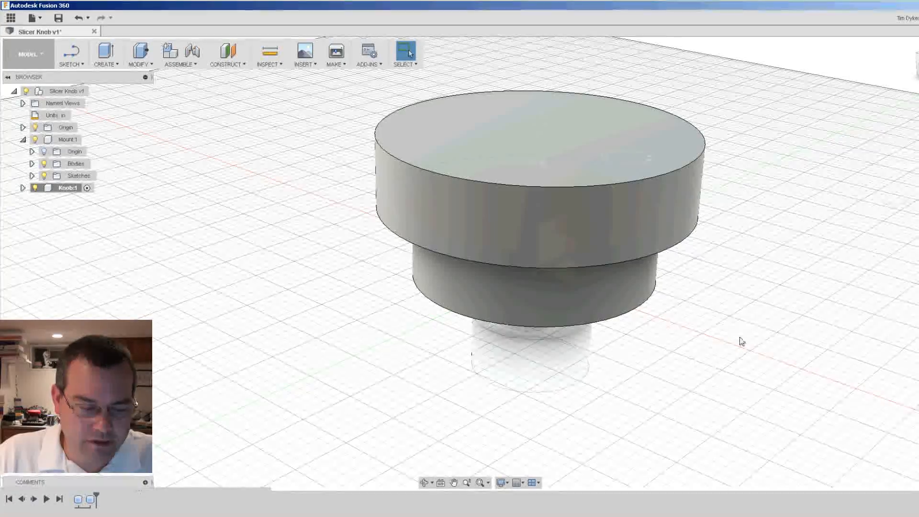
# Step: Start a sketch on the end face of the Knob's smaller cylinder, on the side facing the Mount
pyautogui.keyDown('shift'); pyautogui.moveTo(737, 344); pyautogui.dragTo(654, 203, button='middle'); pyautogui.keyUp('shift')
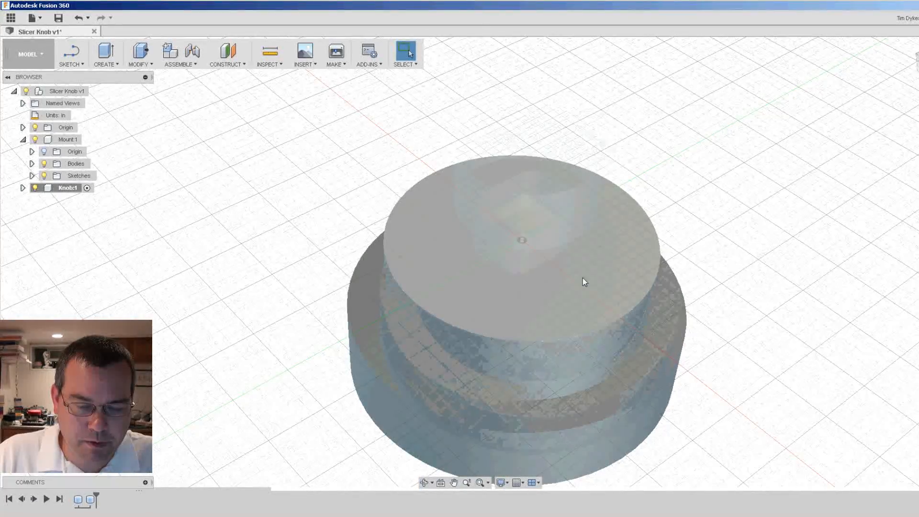
pyautogui.keyDown('shift'); pyautogui.moveTo(720, 164); pyautogui.dragTo(718, 273, button='middle'); pyautogui.keyUp('shift')
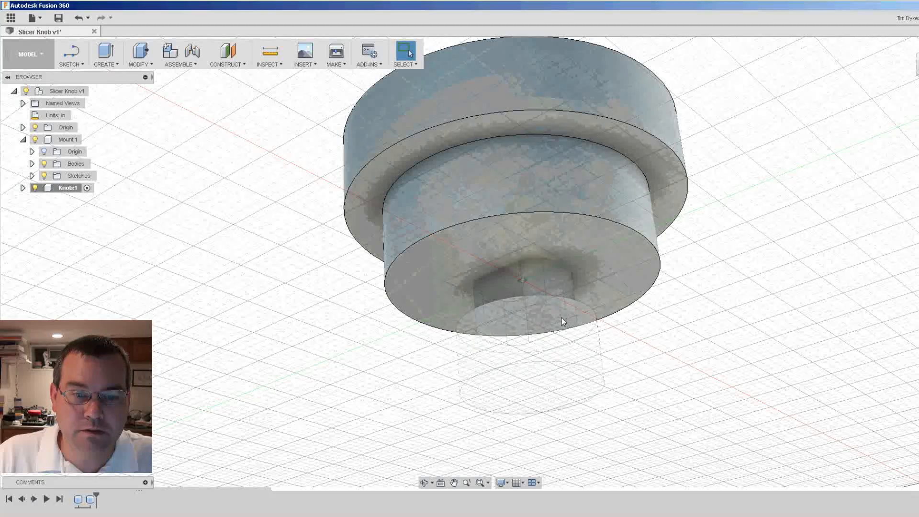
pyautogui.keyDown('shift'); pyautogui.moveTo(763, 203); pyautogui.dragTo(710, 273, button='middle'); pyautogui.keyUp('shift')
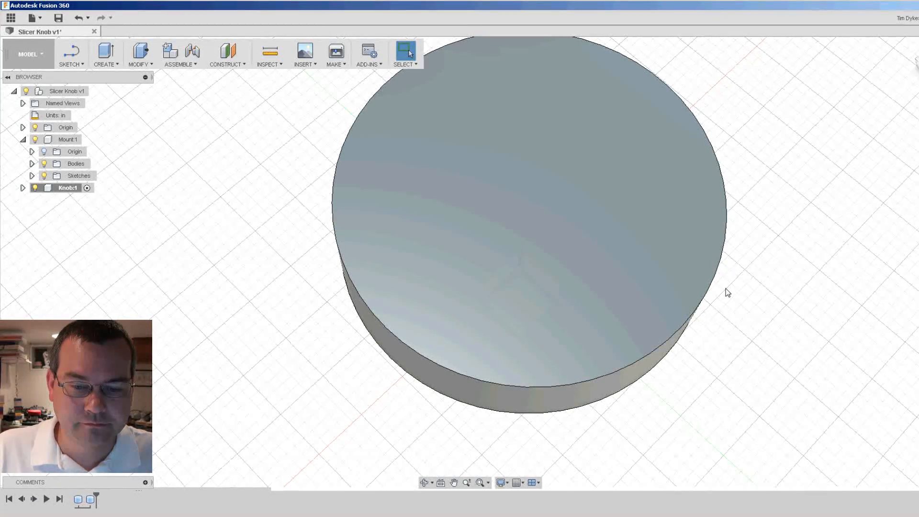
pyautogui.keyDown('shift'); pyautogui.moveTo(750, 383); pyautogui.dragTo(743, 207, button='middle'); pyautogui.keyUp('shift')
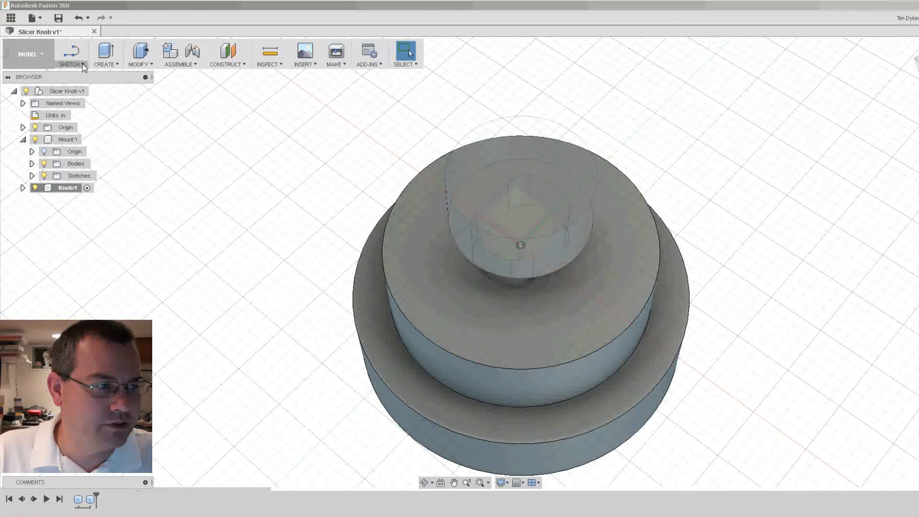
pyautogui.click(82, 64)
pyautogui.click(83, 76)
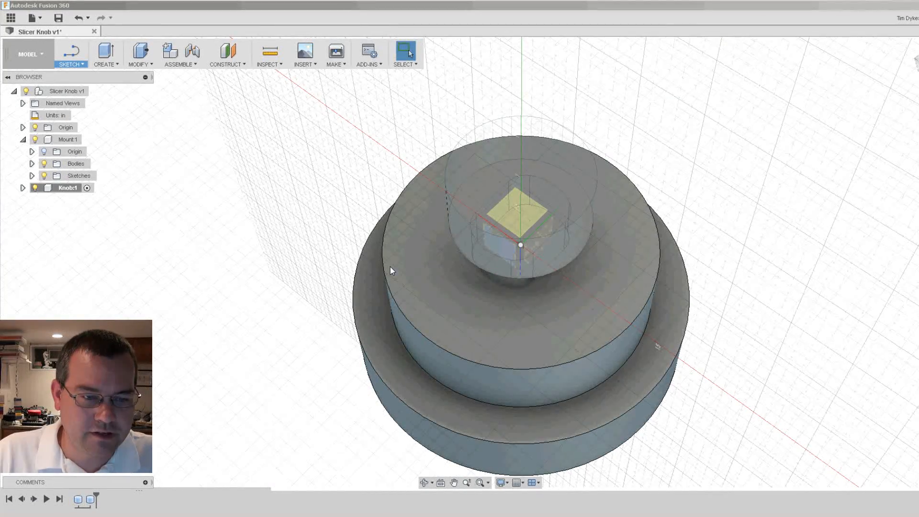
pyautogui.click(415, 276)
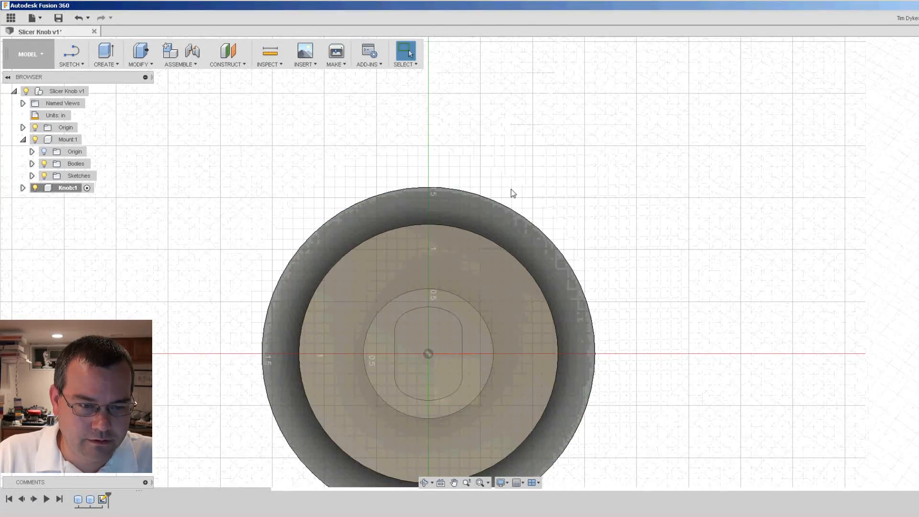
# Step: Project the Mount's circular edge and its double-flat outline into the sketch
pyautogui.scroll(4, 459, 321)
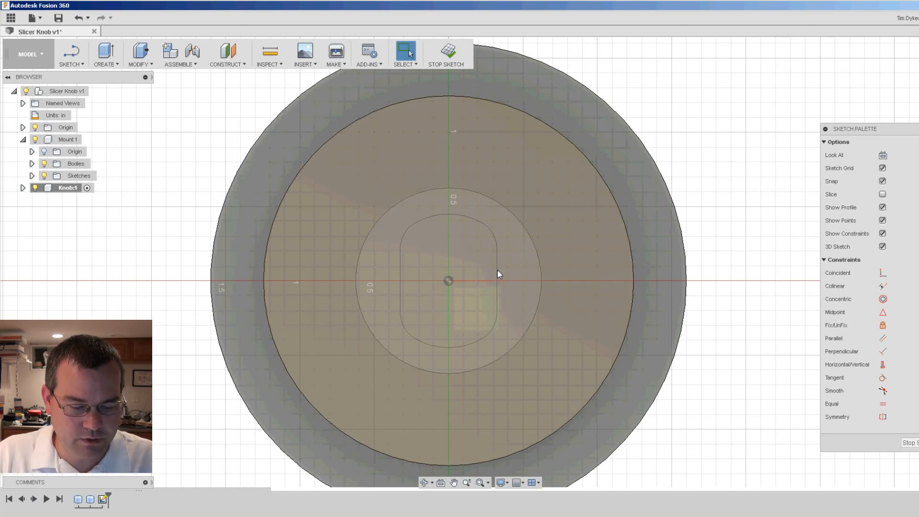
pyautogui.press('p')
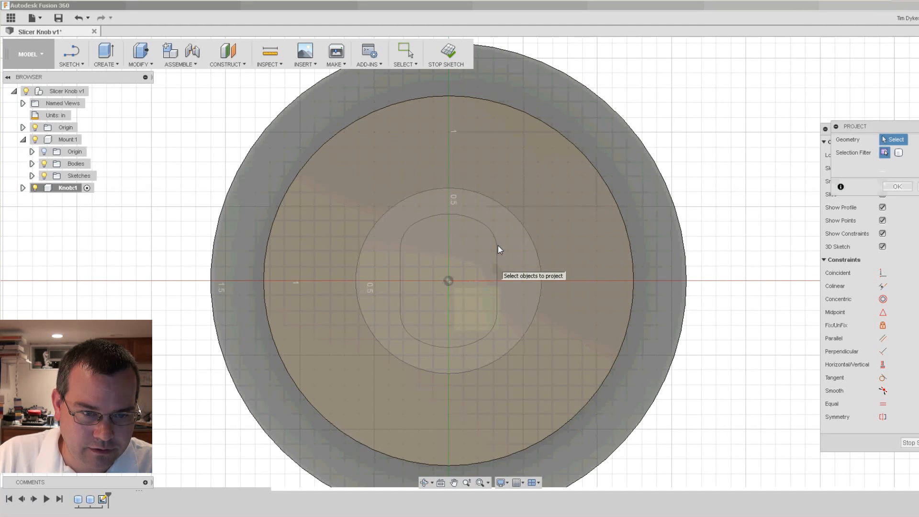
pyautogui.click(511, 213)
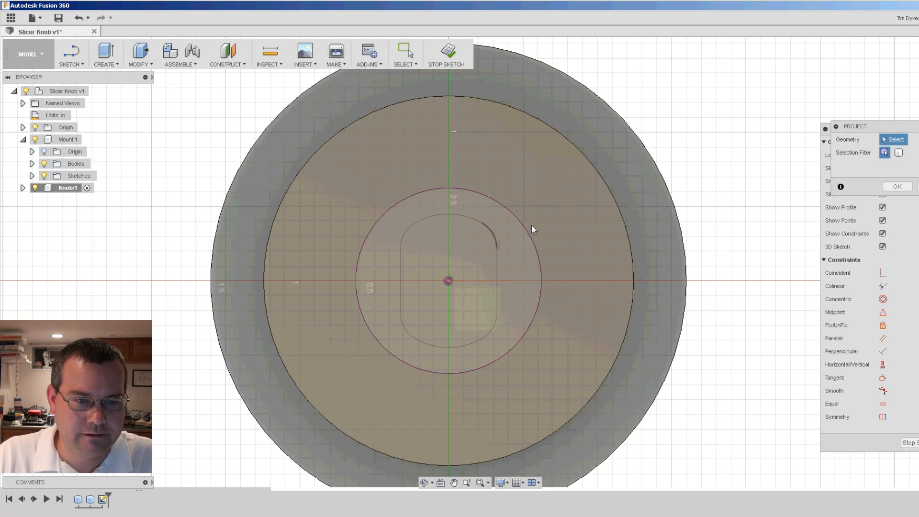
pyautogui.click(494, 257)
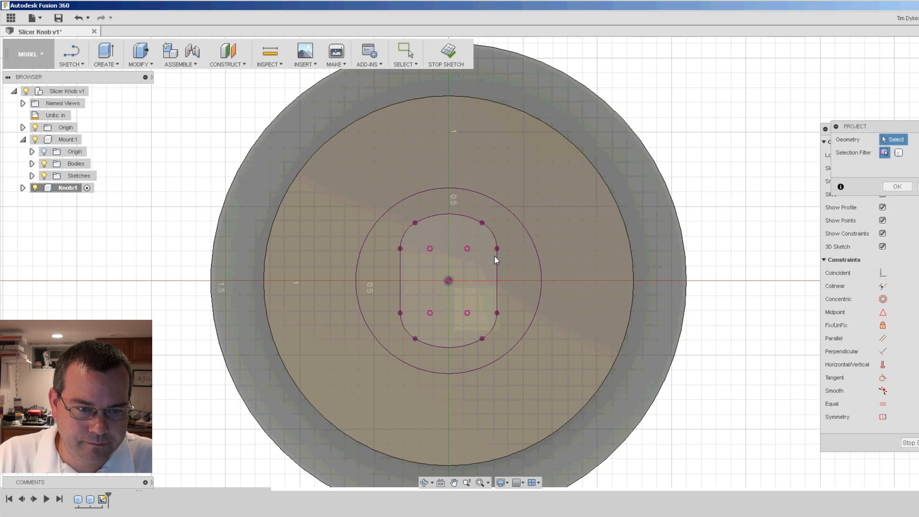
pyautogui.click(596, 265)
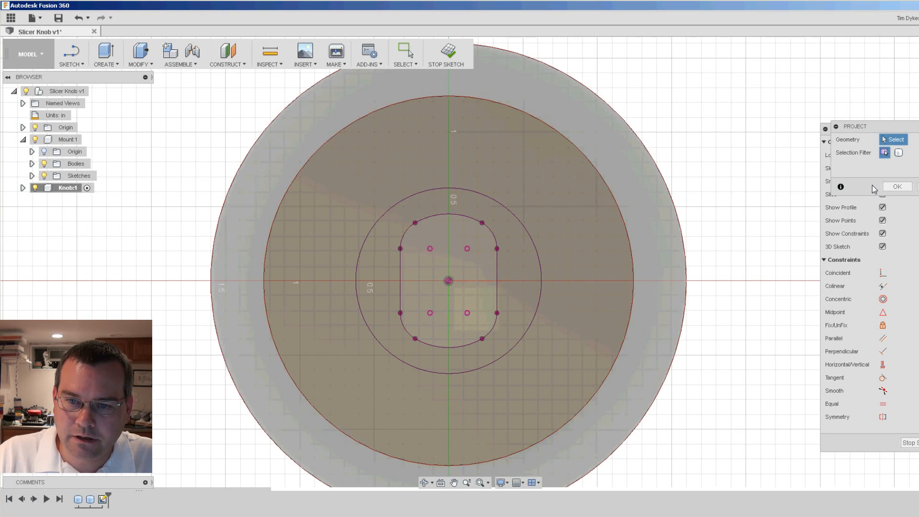
pyautogui.click(896, 187)
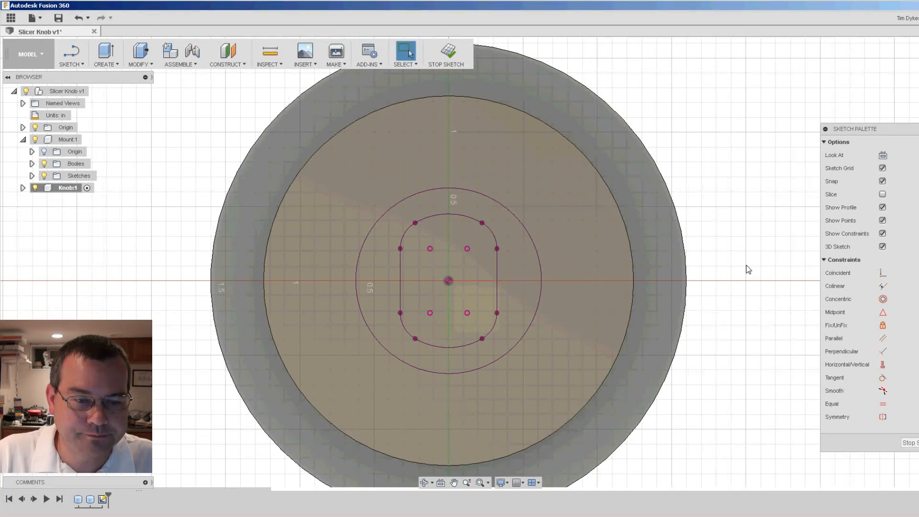
# Step: Draw a 2.2 in diameter centre-diameter circle on the origin and finish the sketch
pyautogui.scroll(-3, 746, 266)
pyautogui.scroll(3, 747, 229)
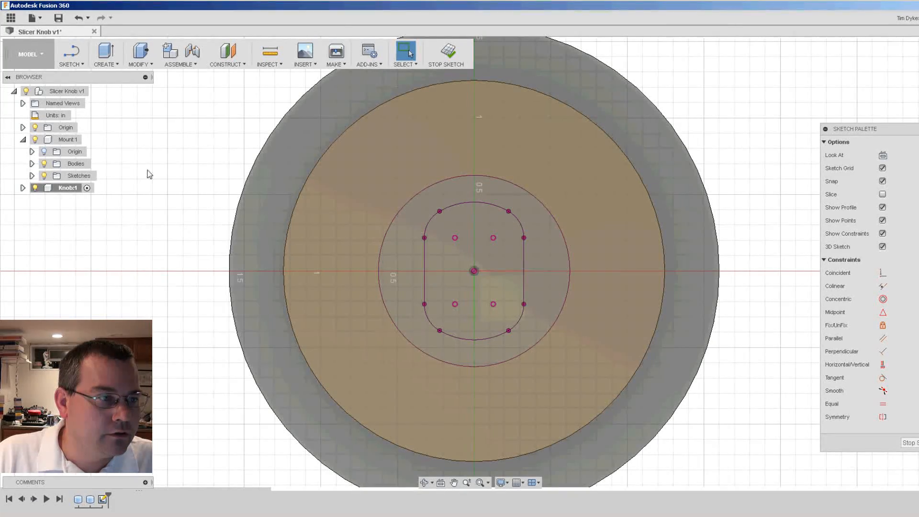
pyautogui.click(73, 63)
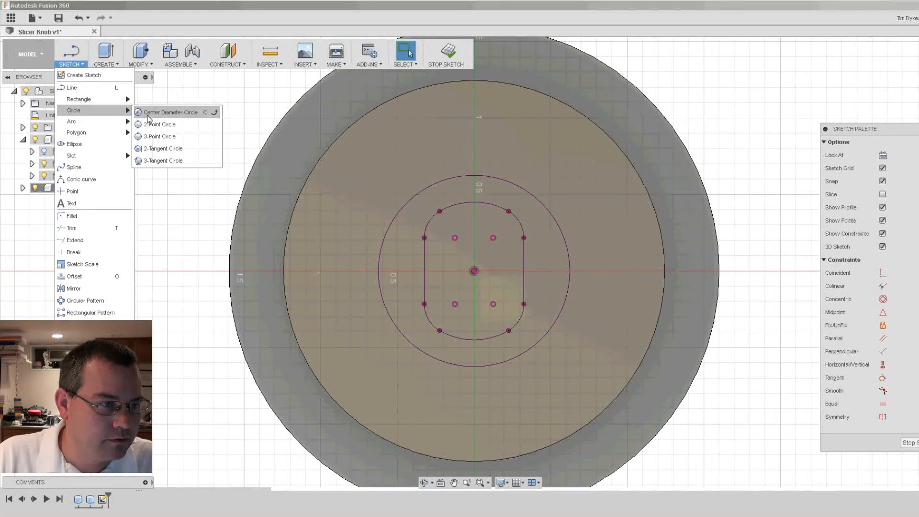
pyautogui.click(153, 112)
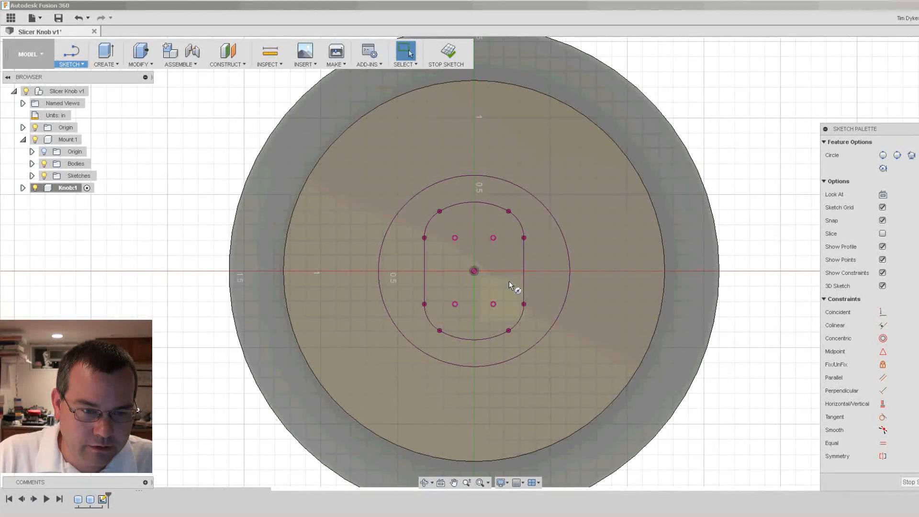
pyautogui.click(474, 272)
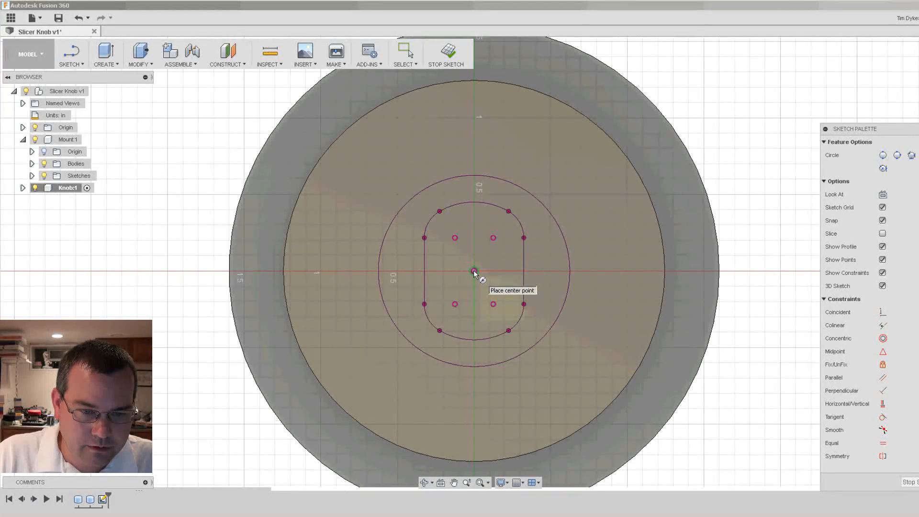
pyautogui.click(473, 272)
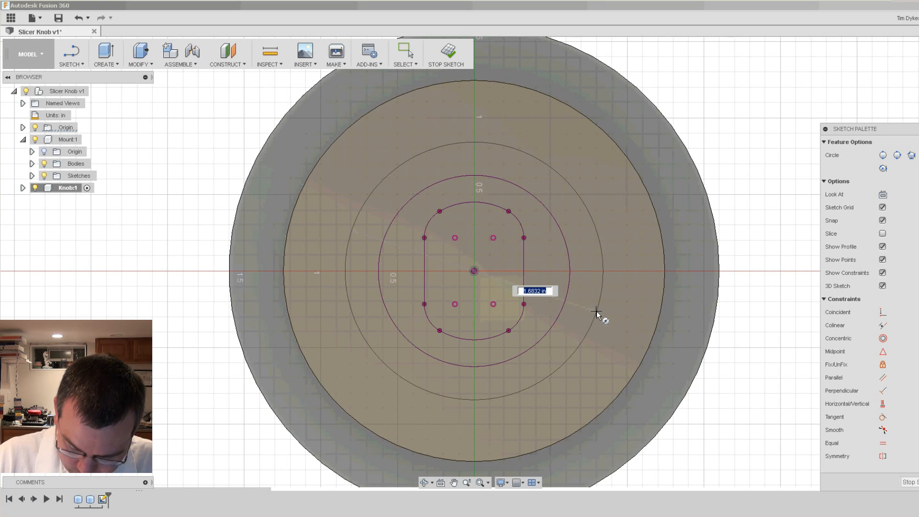
pyautogui.write('2.2')
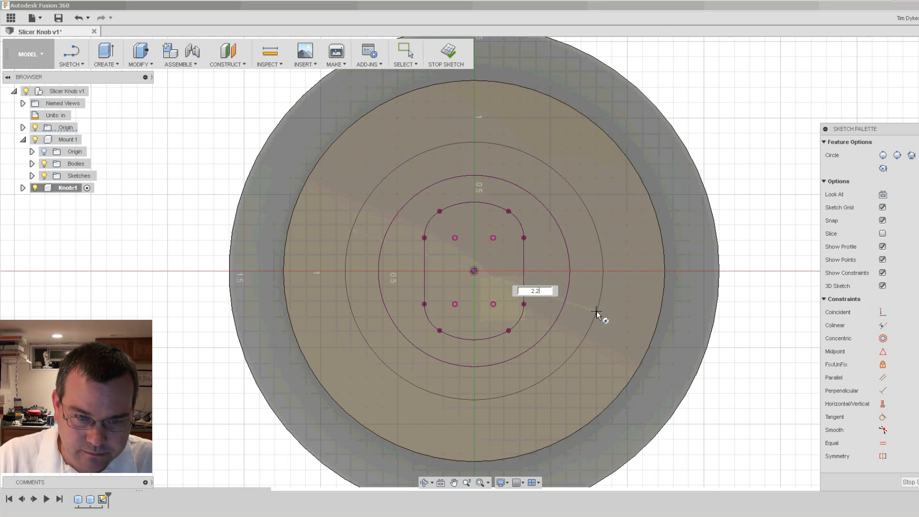
pyautogui.press('Return')
pyautogui.press('Escape')
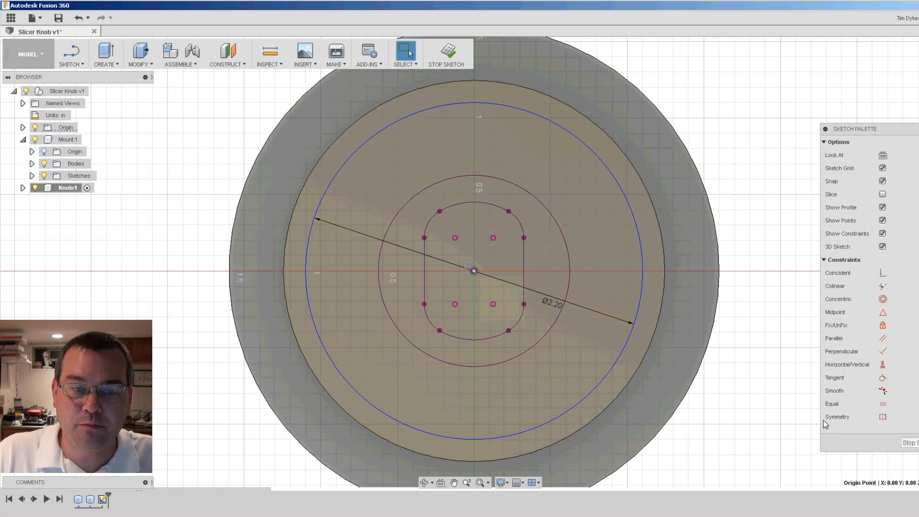
pyautogui.click(906, 442)
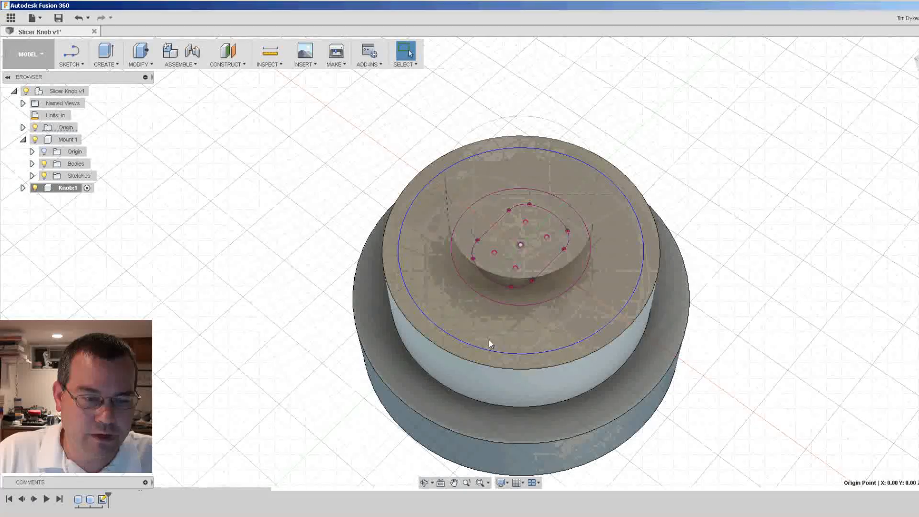
# Step: Hide the Mount and cut all profiles inside the 2.2 in circle 0.625 in deep into the Knob
pyautogui.click(114, 67)
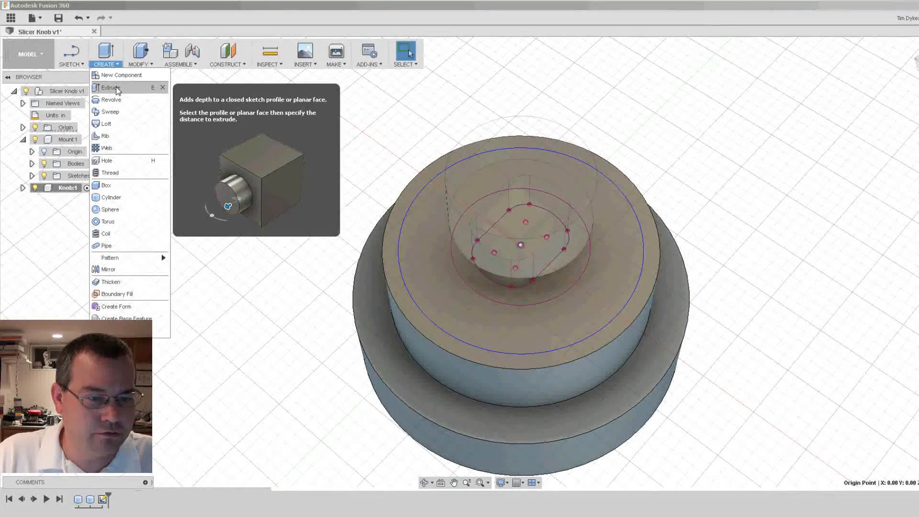
pyautogui.click(117, 88)
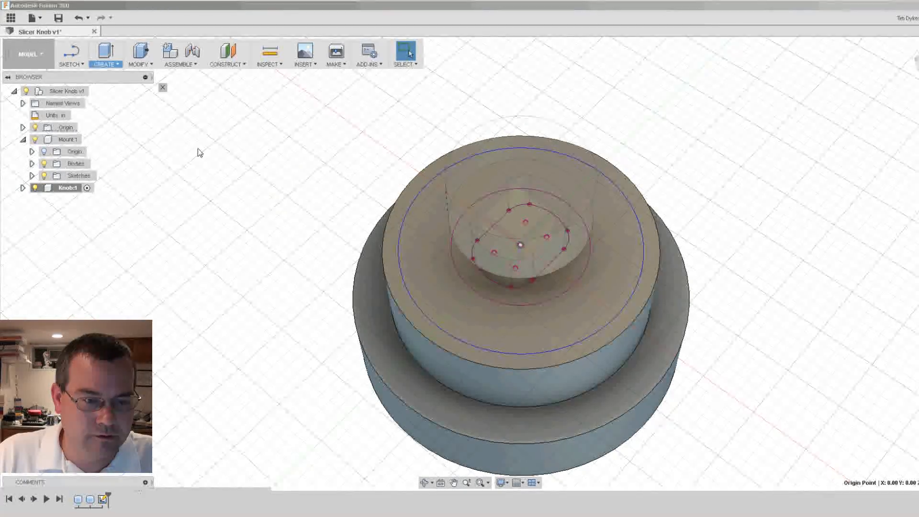
pyautogui.click(489, 334)
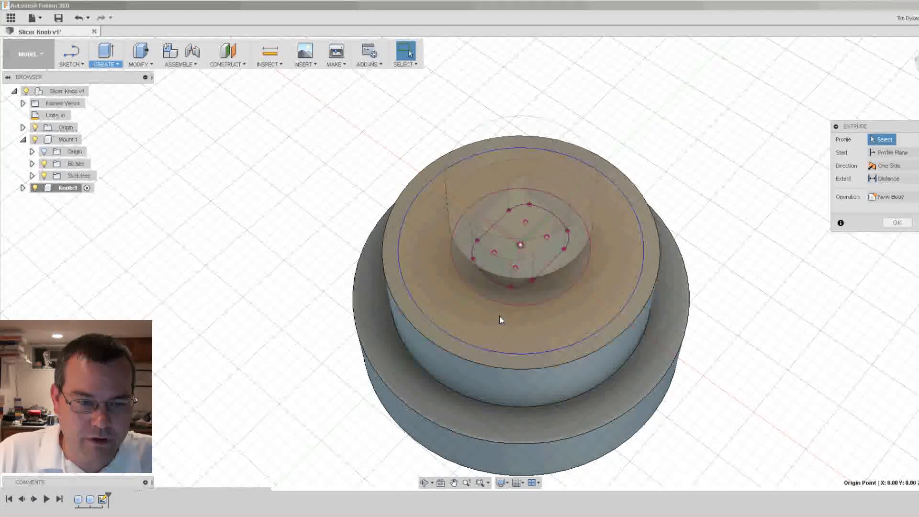
pyautogui.click(535, 291)
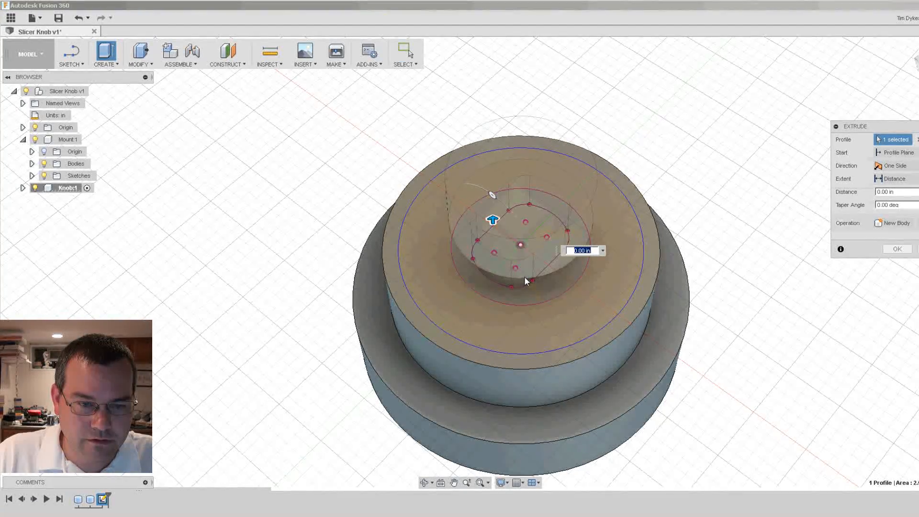
pyautogui.click(523, 286)
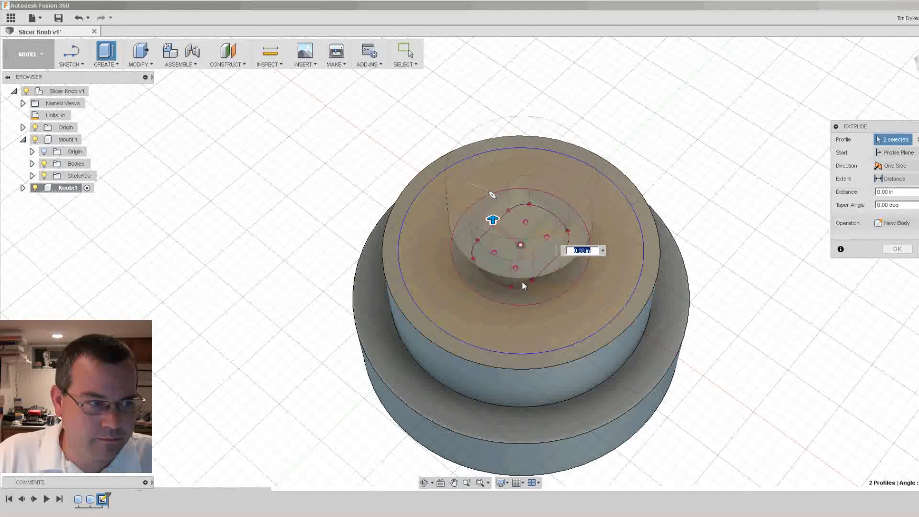
pyautogui.click(37, 140)
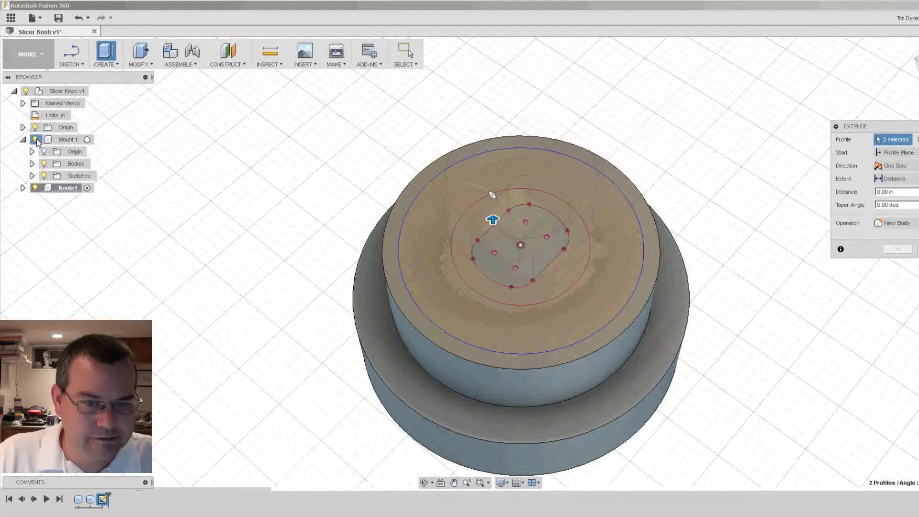
pyautogui.click(526, 264)
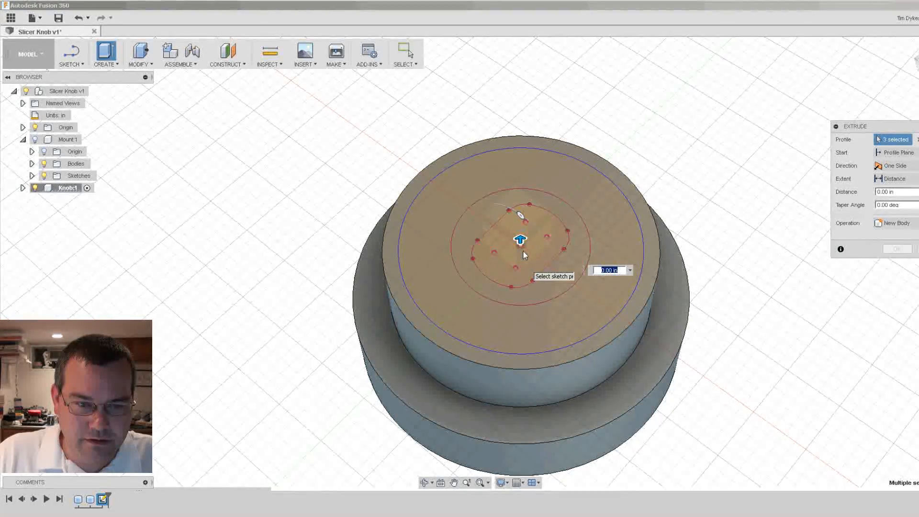
pyautogui.moveTo(520, 236); pyautogui.dragTo(519, 249)
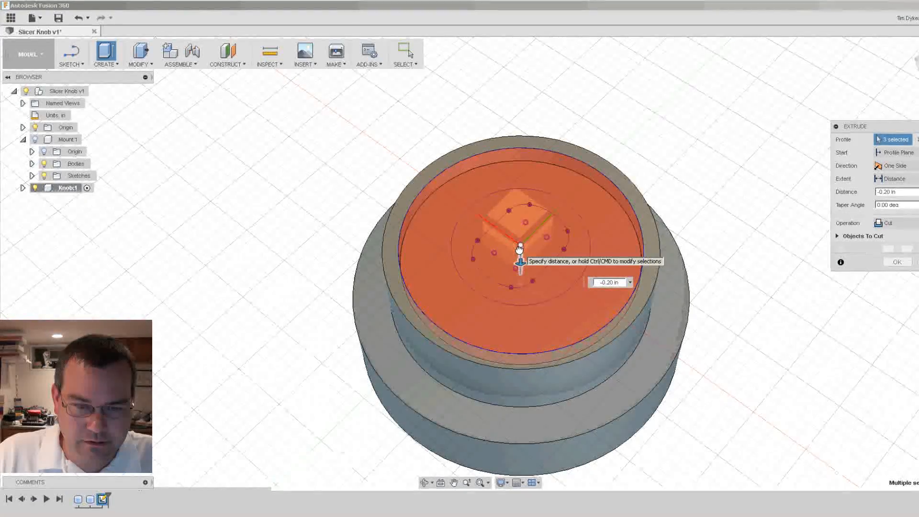
pyautogui.click(621, 282)
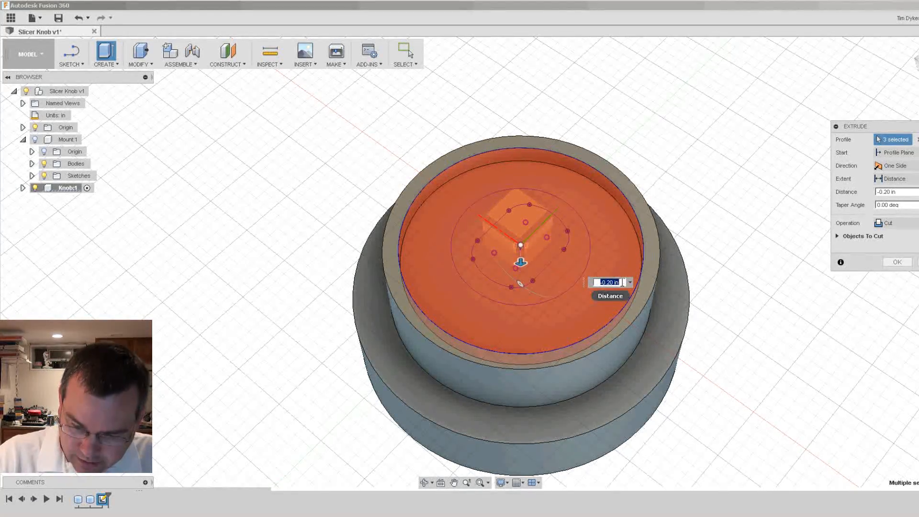
pyautogui.write('-.625')
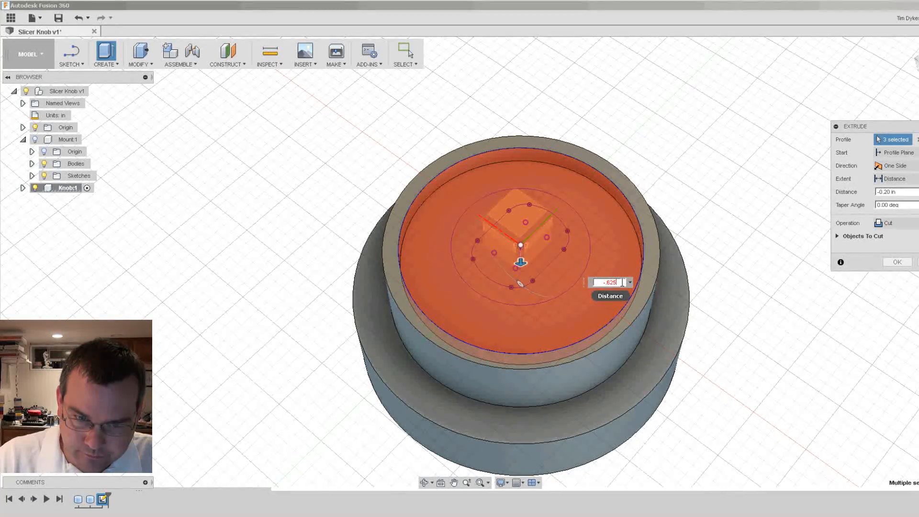
pyautogui.press('Return')
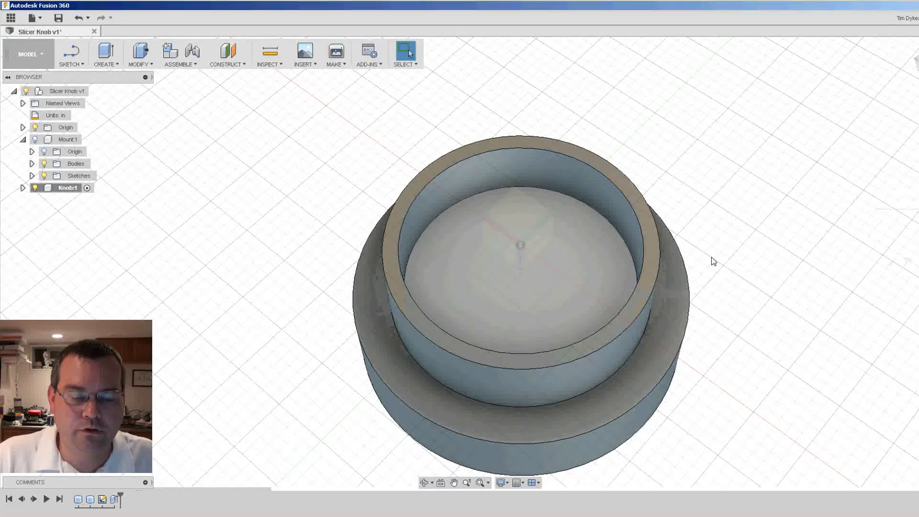
# Step: Make the Knob's existing sketch with the projected Mount outlines visible again
pyautogui.keyDown('shift'); pyautogui.moveTo(734, 226); pyautogui.dragTo(714, 284, button='middle'); pyautogui.keyUp('shift')
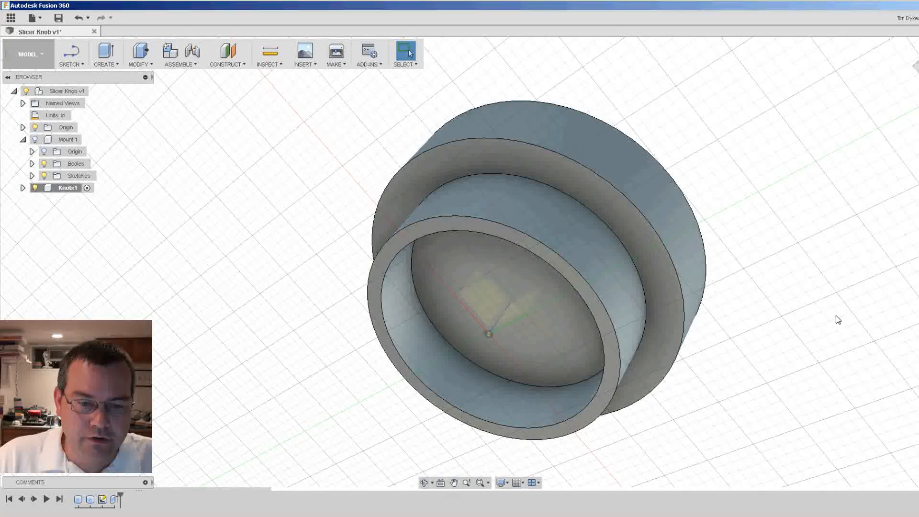
pyautogui.keyDown('shift'); pyautogui.moveTo(787, 354); pyautogui.dragTo(804, 301, button='middle'); pyautogui.keyUp('shift')
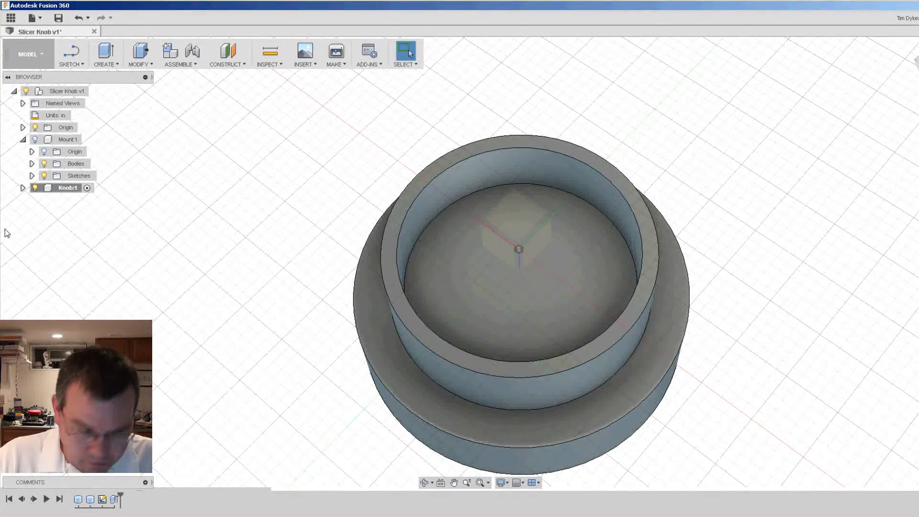
pyautogui.click(23, 188)
pyautogui.click(31, 224)
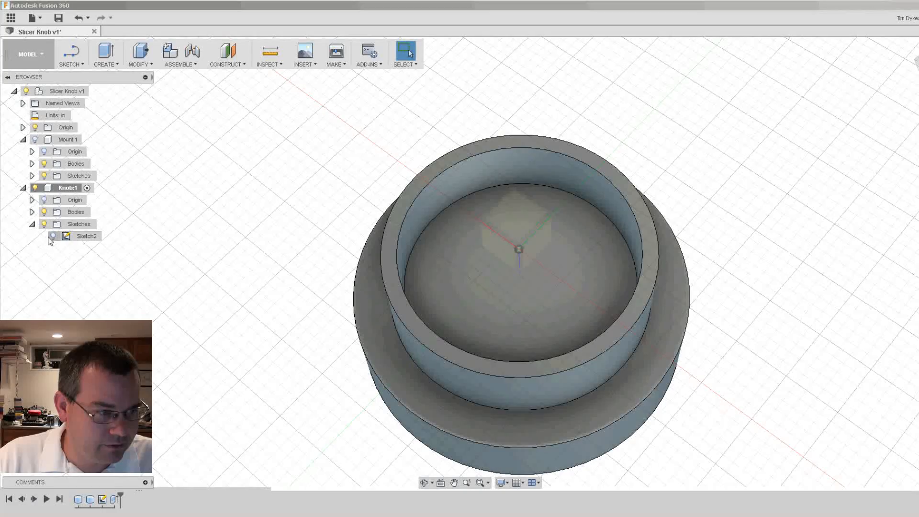
pyautogui.click(53, 236)
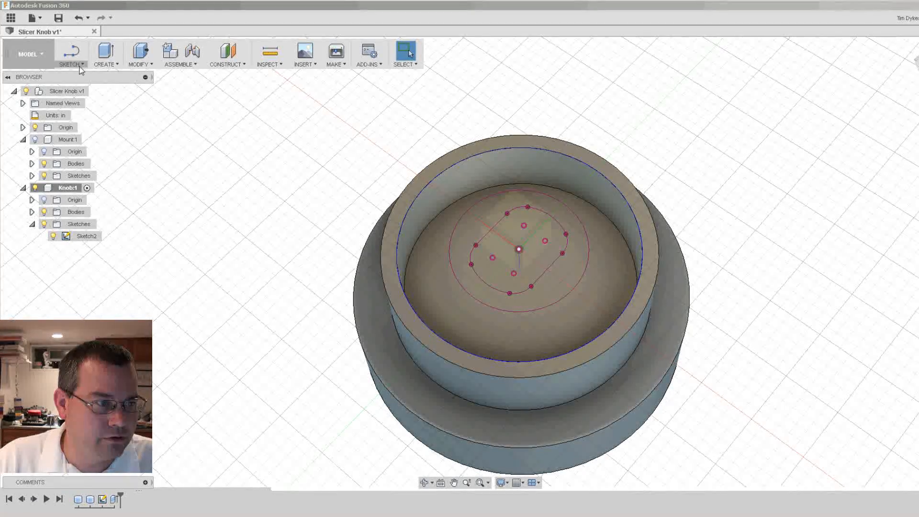
# Step: Extrude the double-flat profile -1.125 in as a cut into the Knob and hide its sketch
pyautogui.click(100, 64)
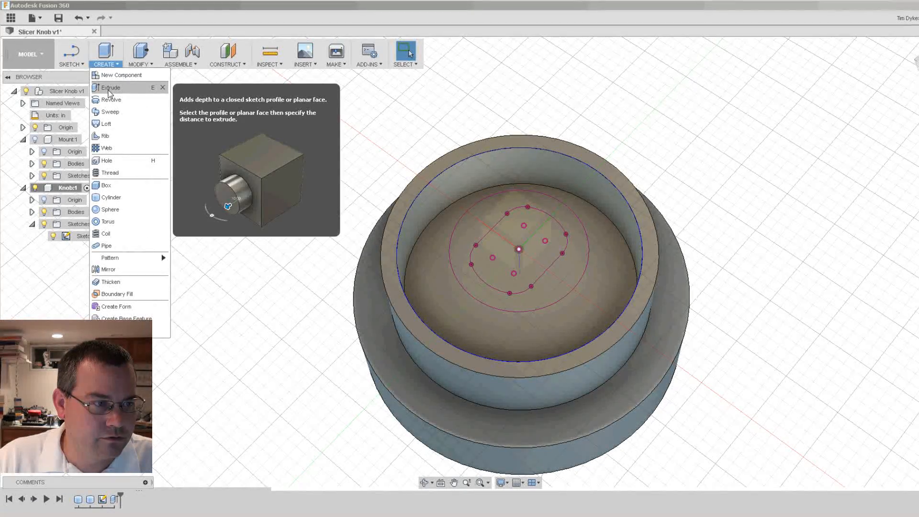
pyautogui.click(110, 91)
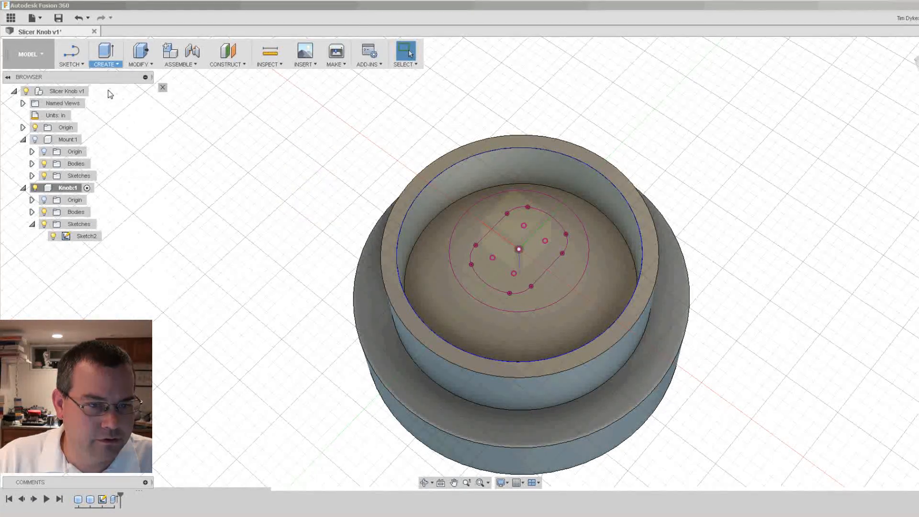
pyautogui.click(496, 261)
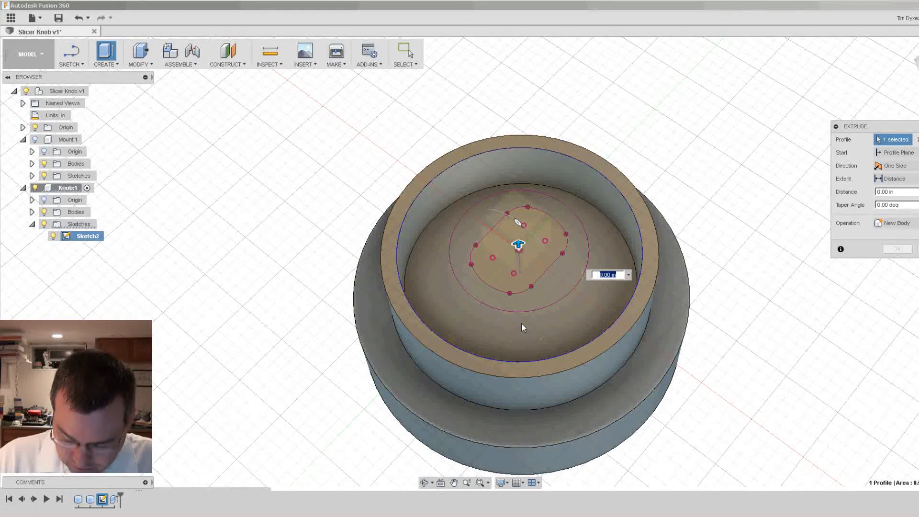
pyautogui.write('-1.125')
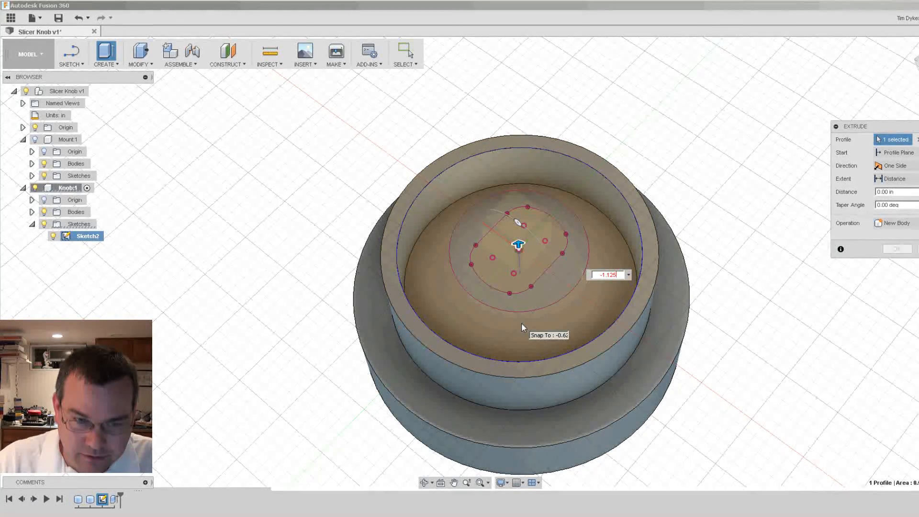
pyautogui.press('Return')
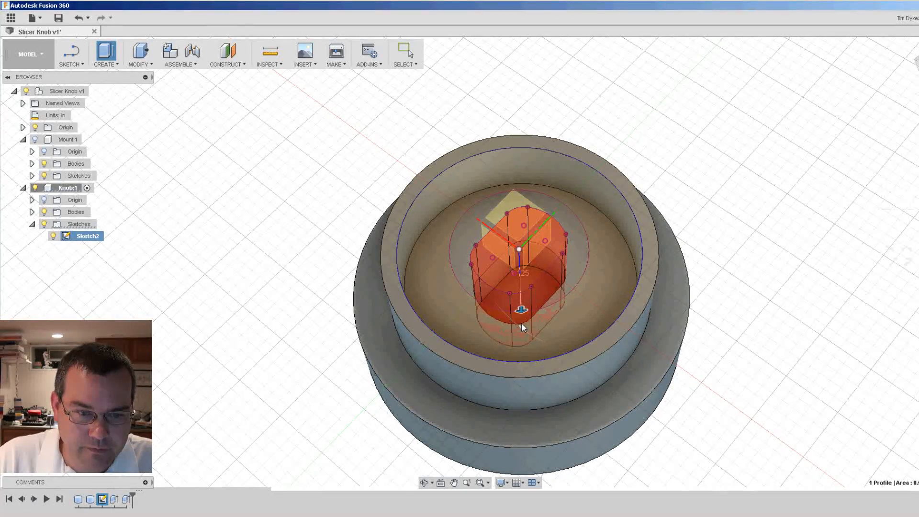
pyautogui.scroll(2, 532, 300)
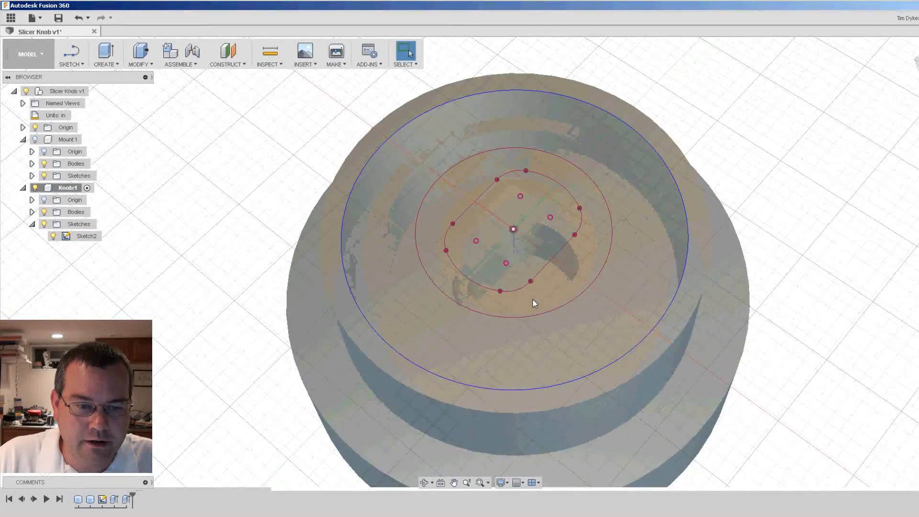
pyautogui.scroll(-1, 533, 300)
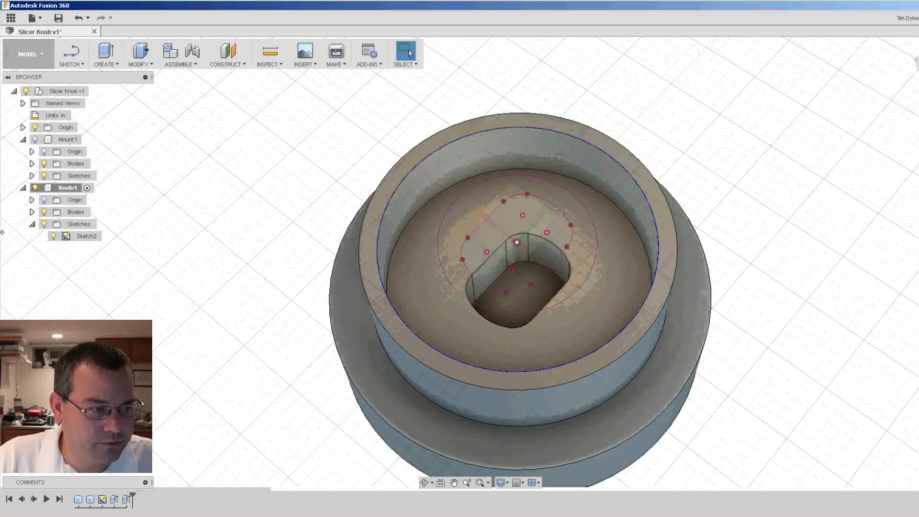
pyautogui.click(53, 236)
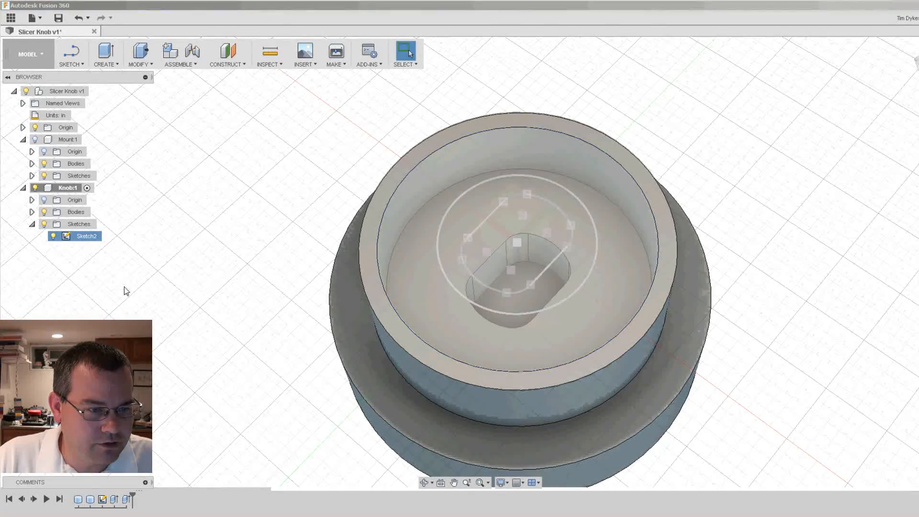
# Step: Start a sketch on the end face of the Knob's larger cylinder and draw a 3.6 in diameter circle centred on the origin
pyautogui.moveTo(222, 279)
pyautogui.keyDown('shift'); pyautogui.mouseDown(button='middle')
pyautogui.moveTo(252, 297)
pyautogui.moveTo(251, 310)
pyautogui.mouseUp(button='middle'); pyautogui.keyUp('shift')
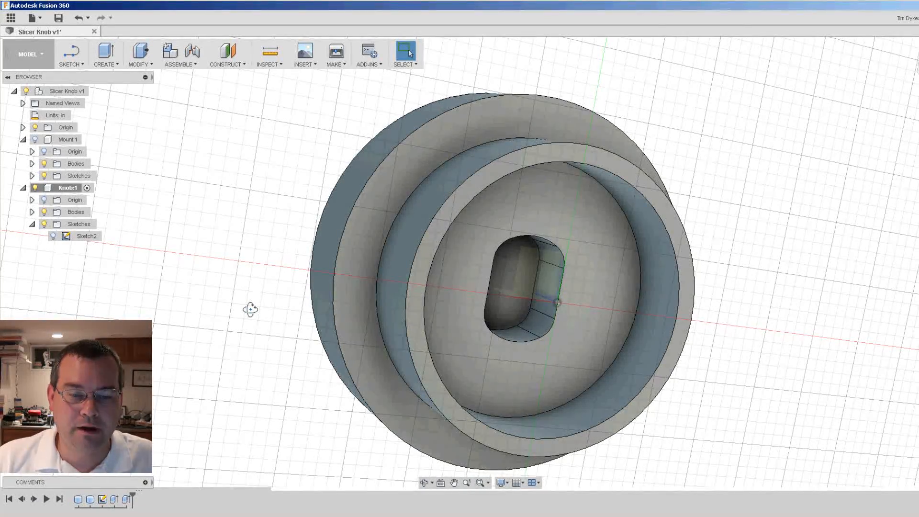
pyautogui.moveTo(293, 312)
pyautogui.keyDown('shift'); pyautogui.mouseDown(button='middle')
pyautogui.moveTo(269, 292)
pyautogui.moveTo(256, 251)
pyautogui.mouseUp(button='middle'); pyautogui.keyUp('shift')
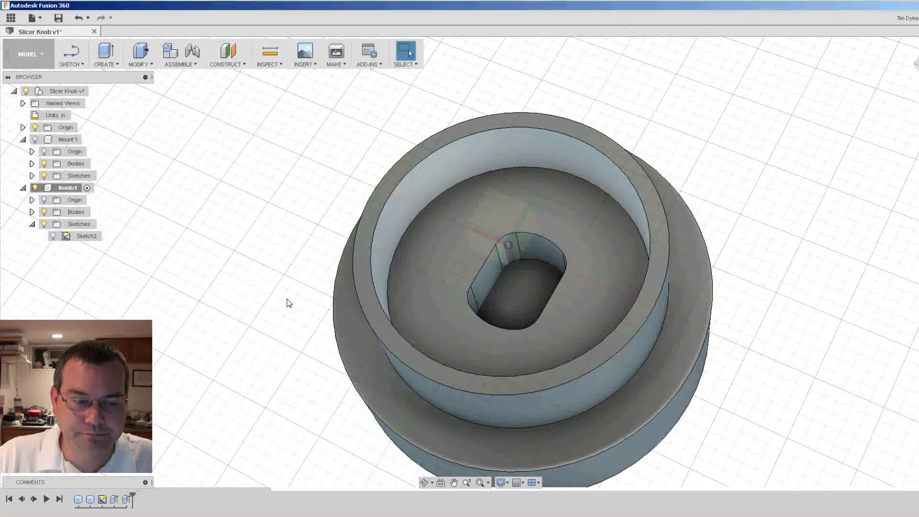
pyautogui.keyDown('shift'); pyautogui.moveTo(264, 283); pyautogui.dragTo(280, 315, button='middle'); pyautogui.keyUp('shift')
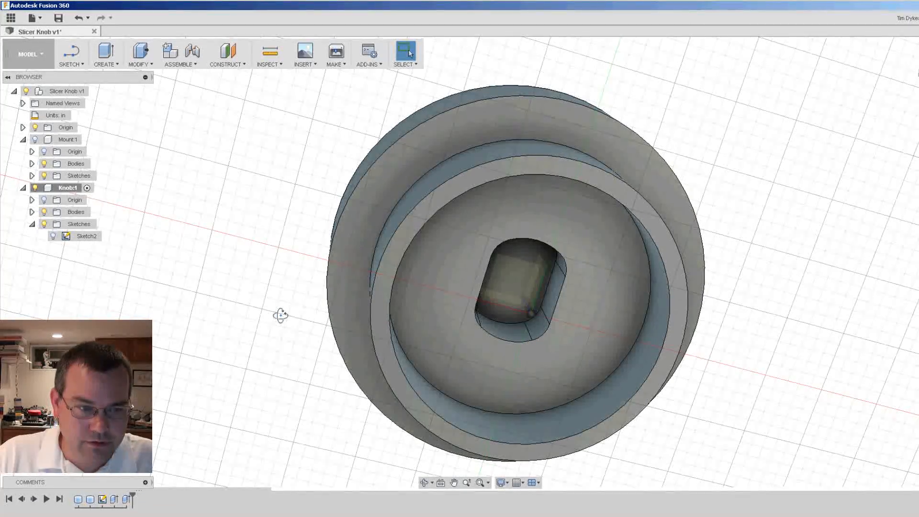
pyautogui.keyDown('shift'); pyautogui.moveTo(281, 243); pyautogui.dragTo(265, 369, button='middle'); pyautogui.keyUp('shift')
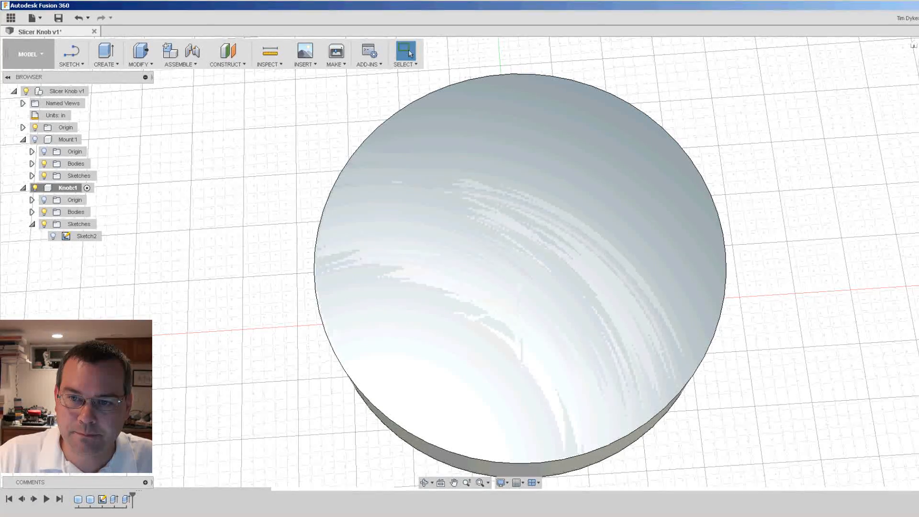
pyautogui.click(918, 72)
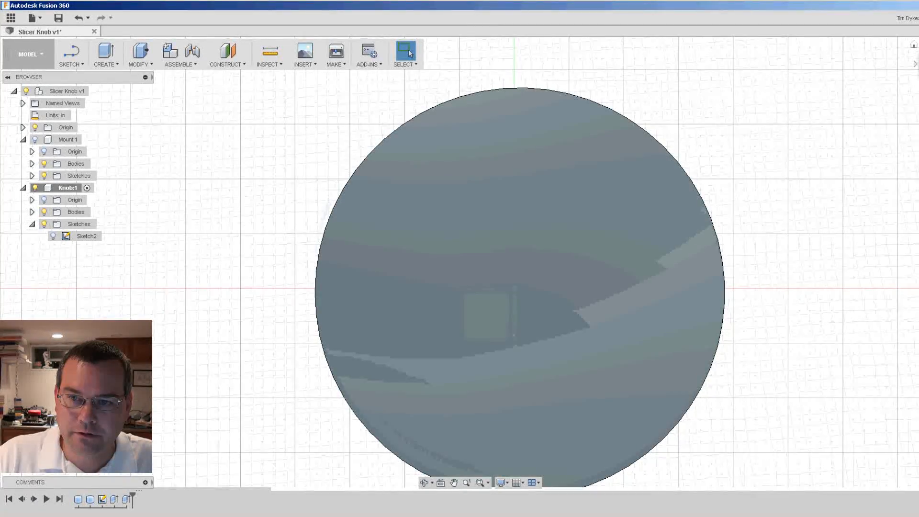
pyautogui.click(918, 48)
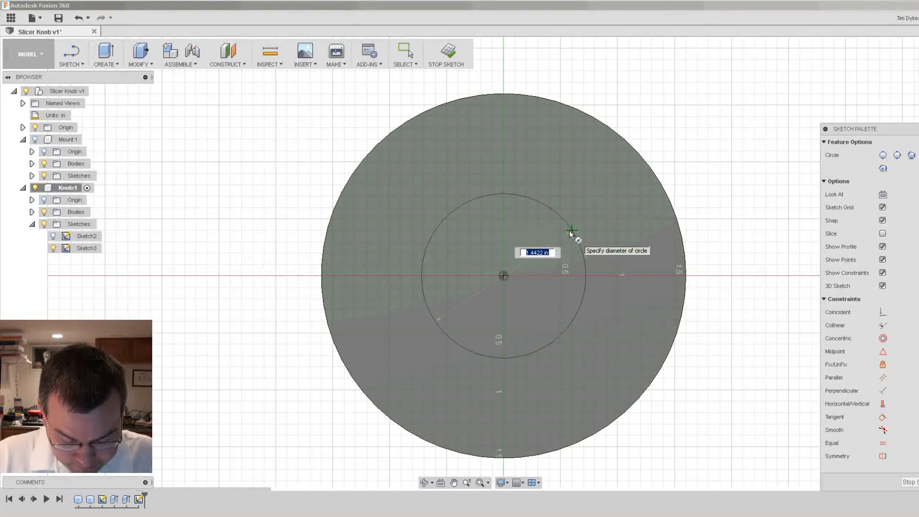
pyautogui.write('3.6')
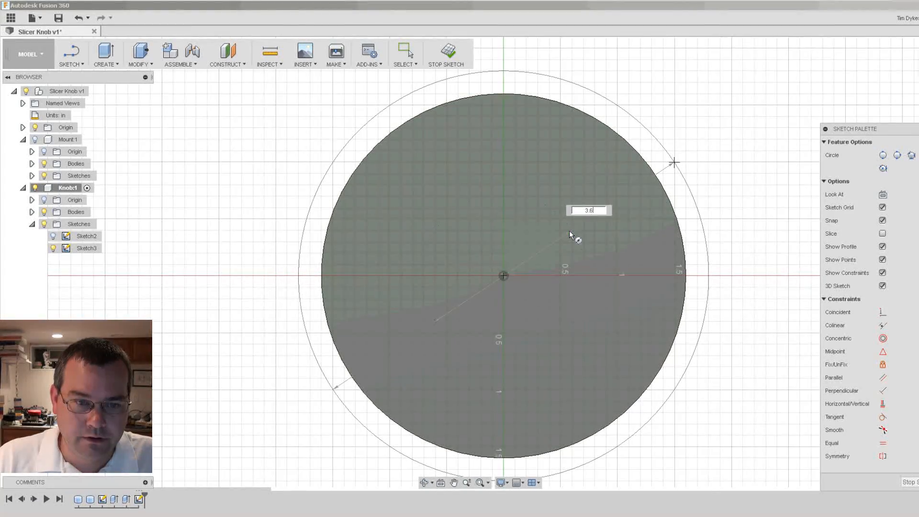
pyautogui.press('Return')
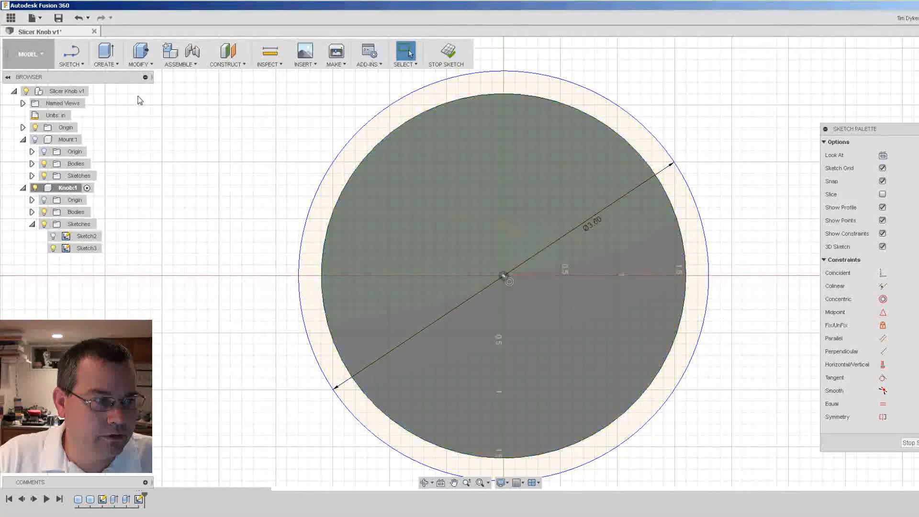
# Step: Draw a vertical line from the origin up to the 3.6 in circle
pyautogui.click(72, 61)
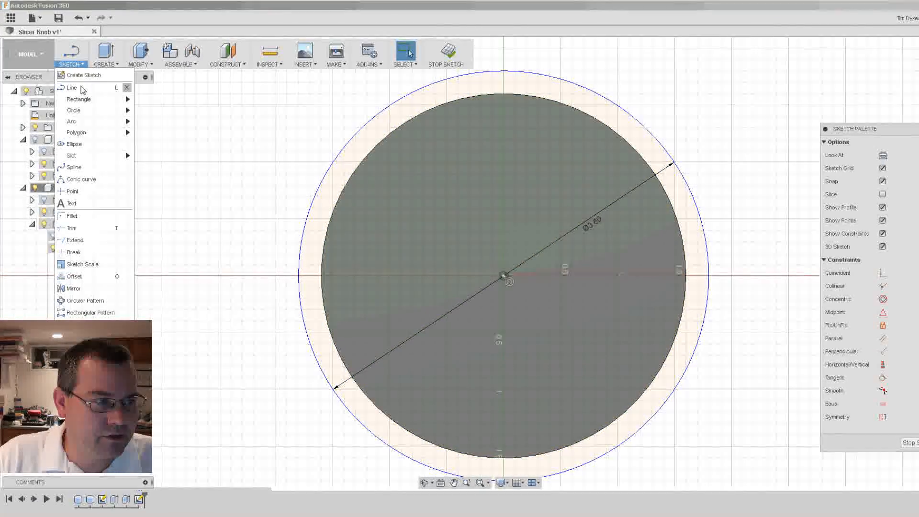
pyautogui.click(72, 87)
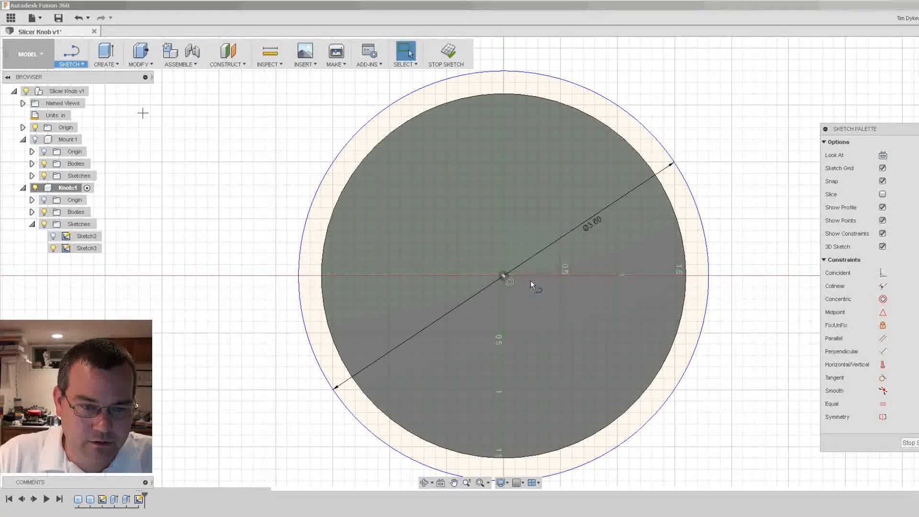
pyautogui.click(504, 276)
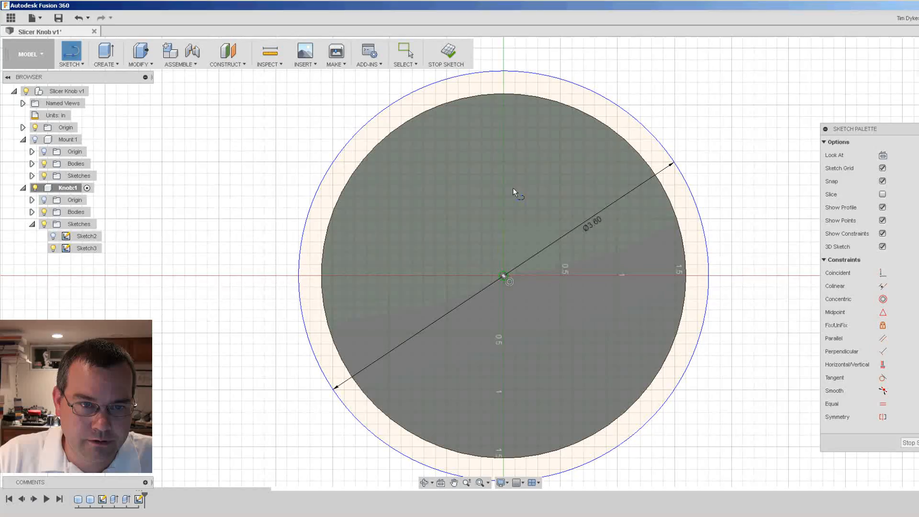
pyautogui.click(504, 72)
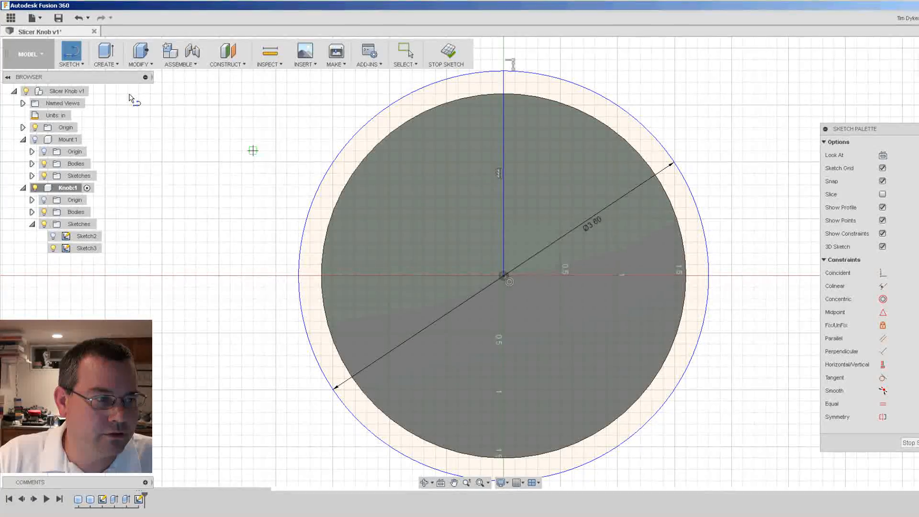
# Step: Draw a 0.8 in diameter circle centred where the vertical line meets the 3.6 in circle
pyautogui.click(76, 64)
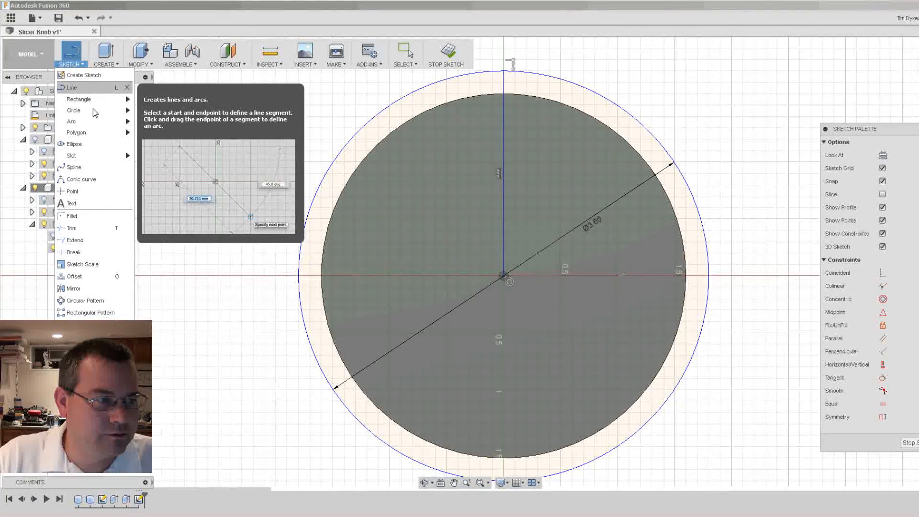
pyautogui.moveTo(95, 112)
pyautogui.click(162, 111)
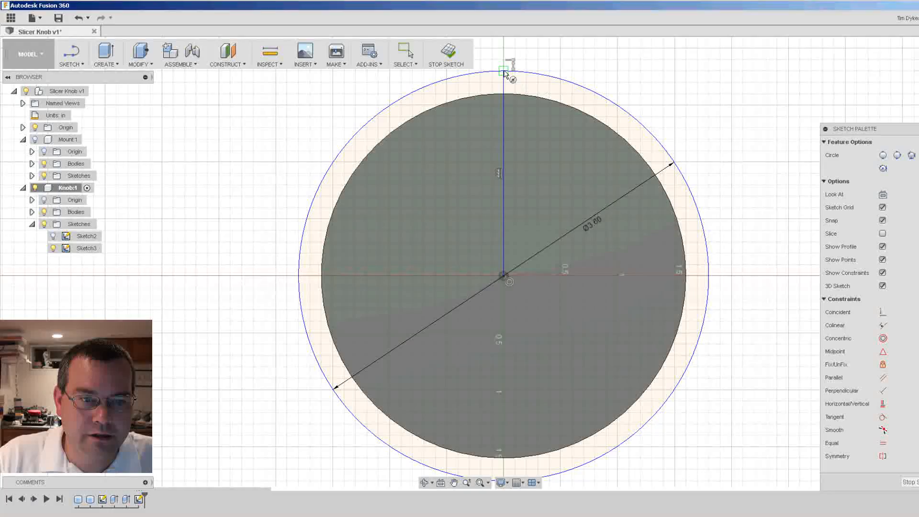
pyautogui.click(504, 72)
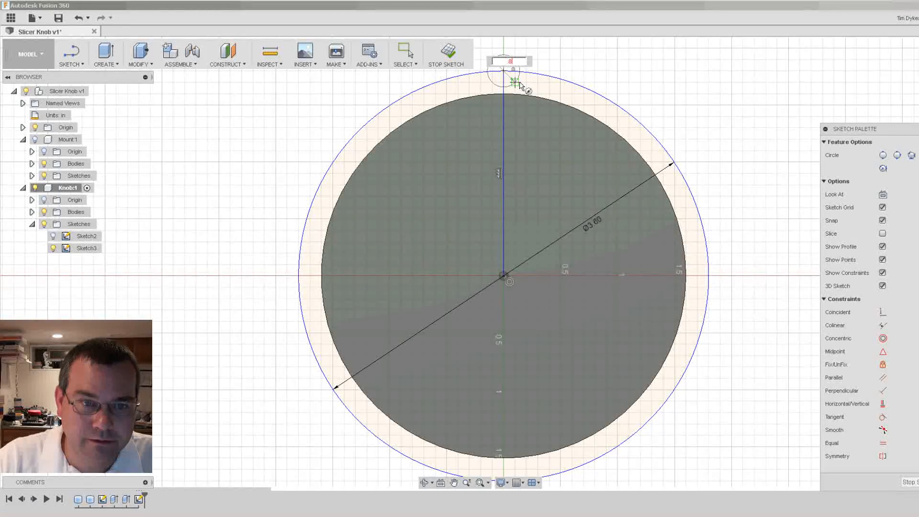
pyautogui.write('.8')
pyautogui.press('Return')
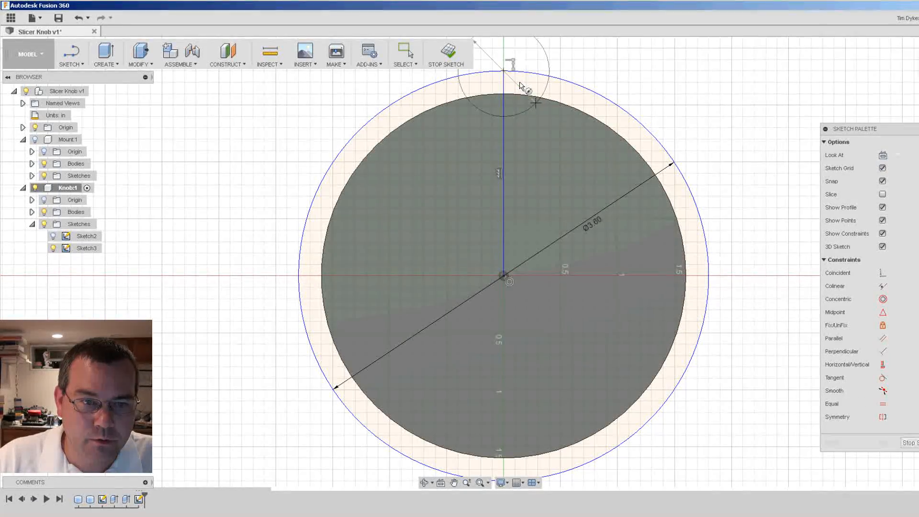
pyautogui.press('Escape')
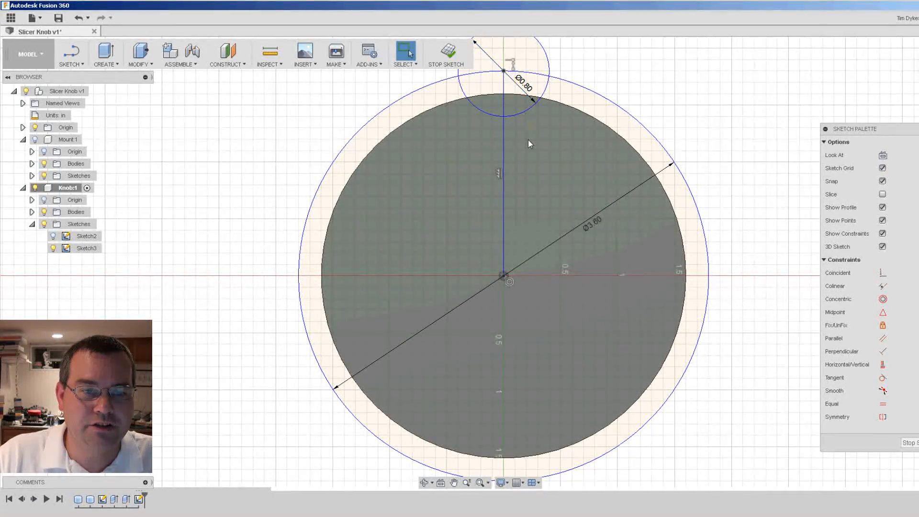
# Step: Select the 3.6 in circle and bring up its context commands
pyautogui.scroll(-2, 529, 139)
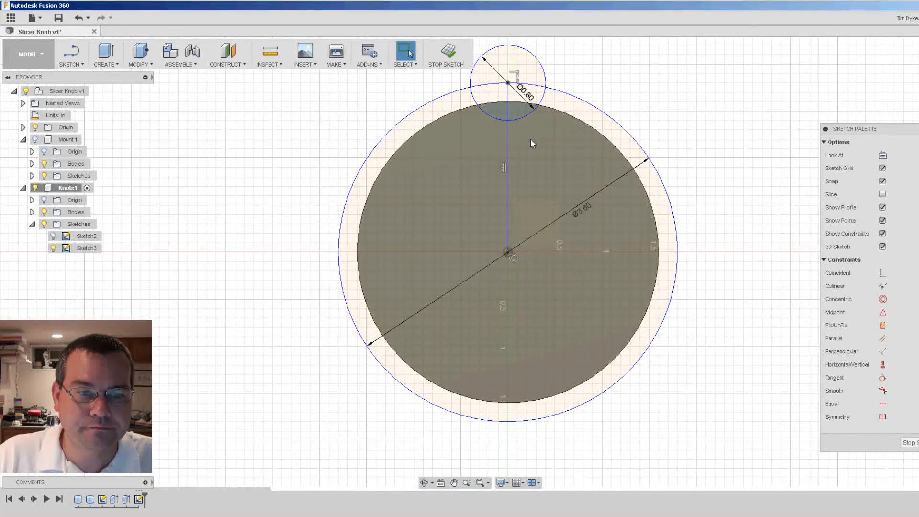
pyautogui.scroll(1, 530, 125)
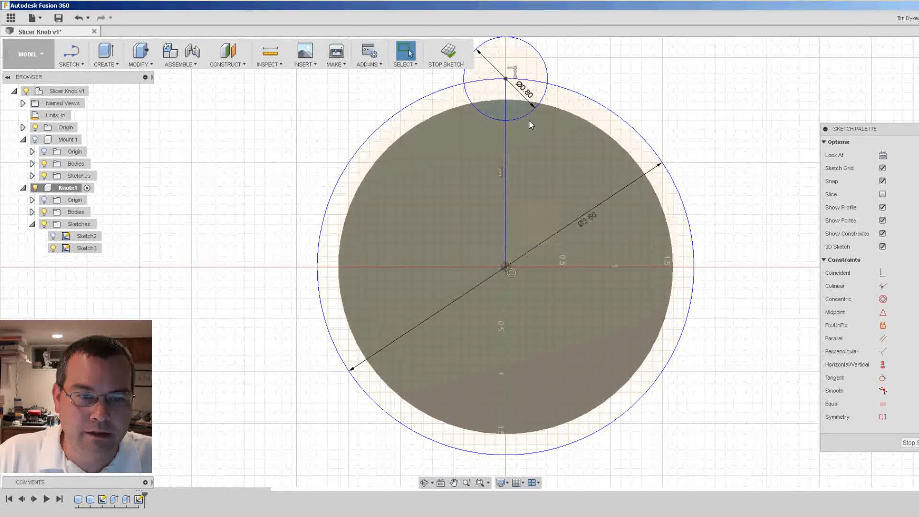
pyautogui.click(562, 92)
pyautogui.rightClick(564, 91)
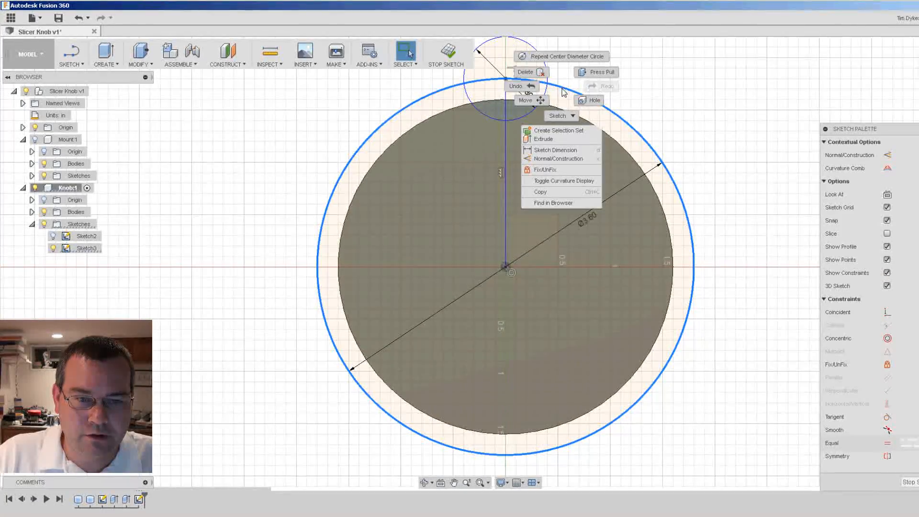
# Step: Convert the 3.60 in circle and the vertical line rising from the origin to construction geometry
pyautogui.click(549, 160)
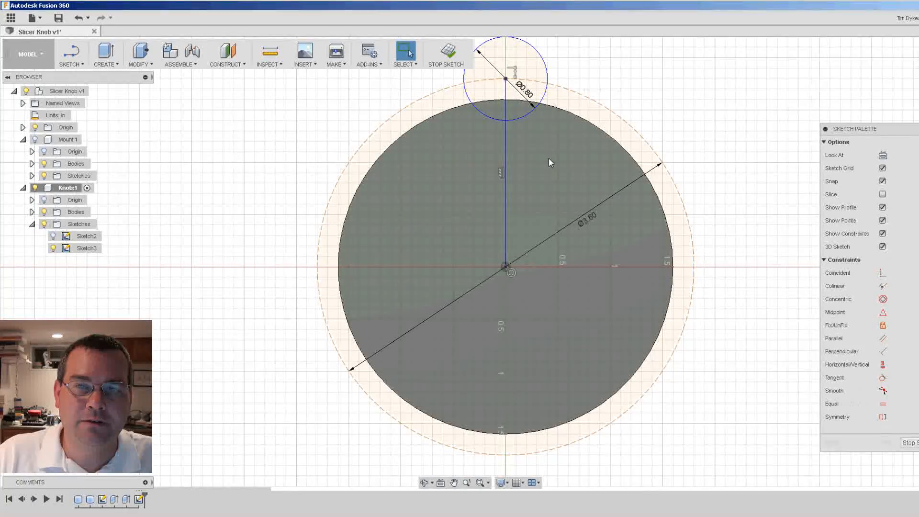
pyautogui.click(506, 153)
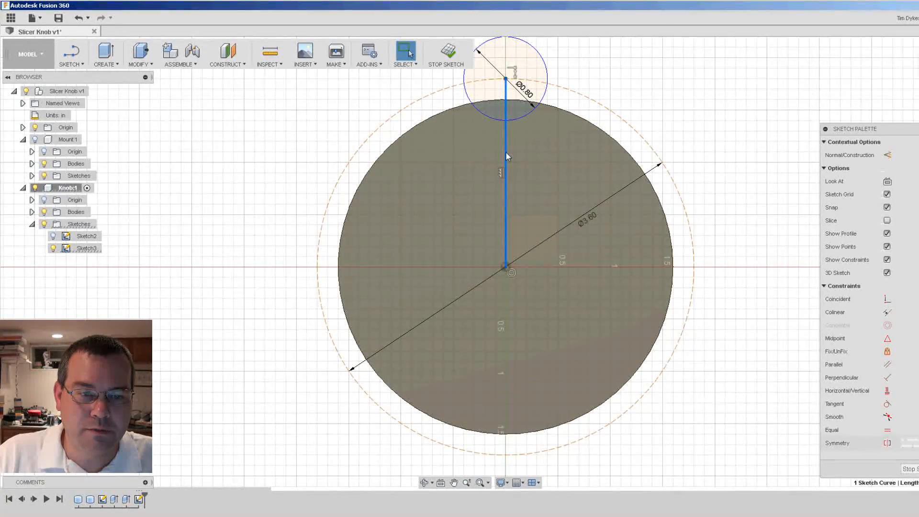
pyautogui.rightClick(506, 152)
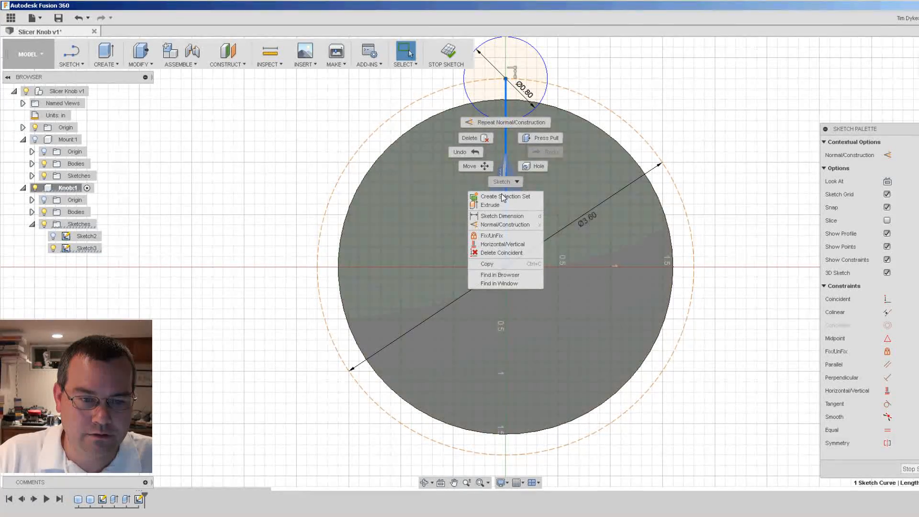
pyautogui.click(501, 225)
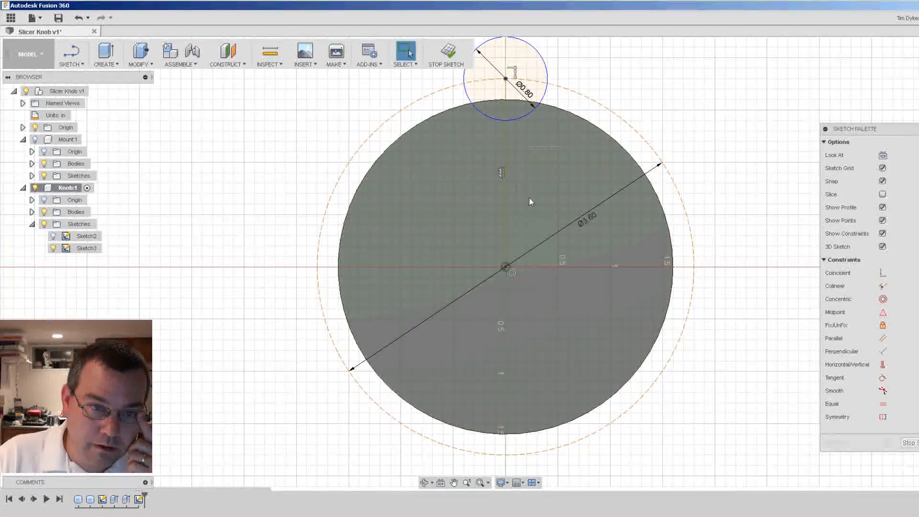
# Step: Draw a 3.20 in center-diameter circle centred on the origin, reaching out to the knob's outer edge
pyautogui.click(70, 64)
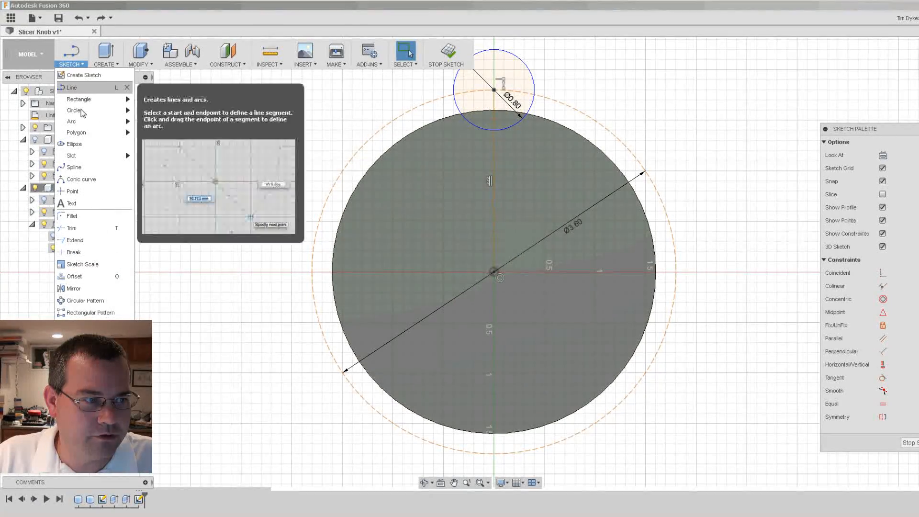
pyautogui.moveTo(82, 112)
pyautogui.click(148, 115)
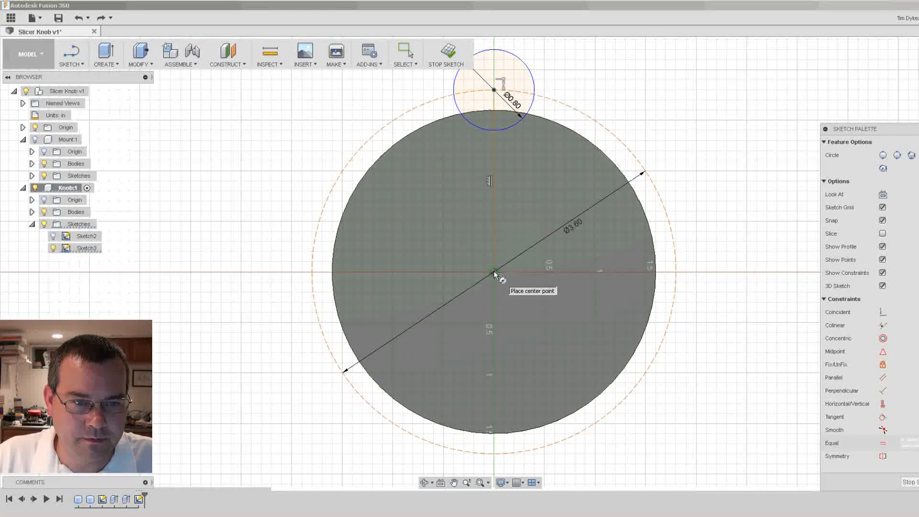
pyautogui.click(496, 113)
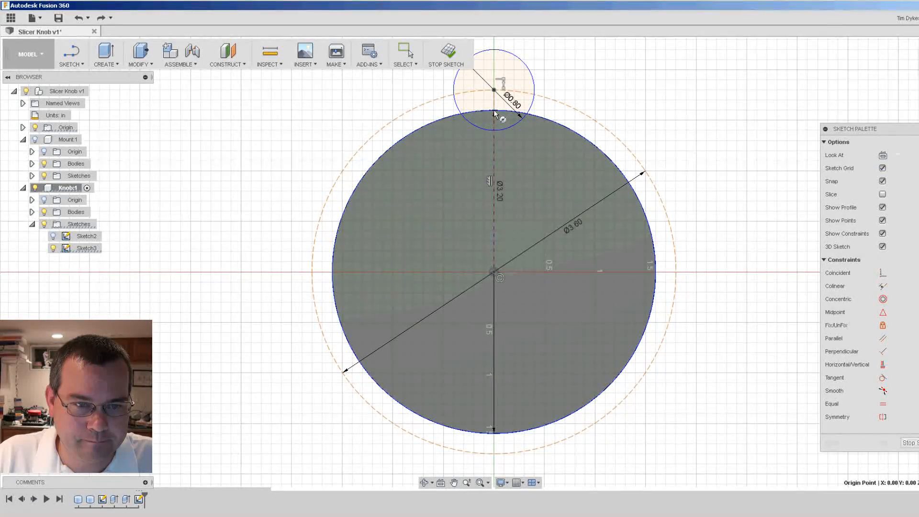
pyautogui.press('Escape')
# Step: Trim away the 3.20 in circle's section inside the small 0.80 in circle and the small circle's arcs outside the knob
pyautogui.scroll(5, 490, 110)
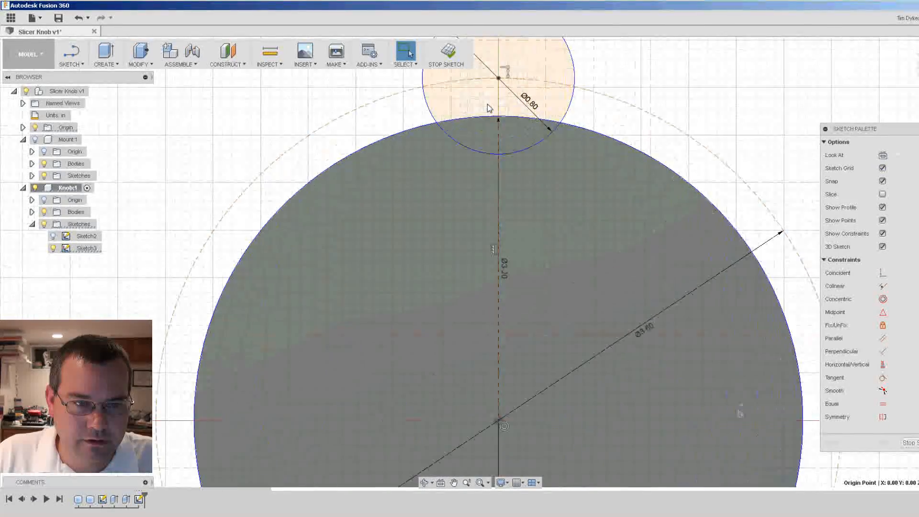
pyautogui.scroll(2, 487, 105)
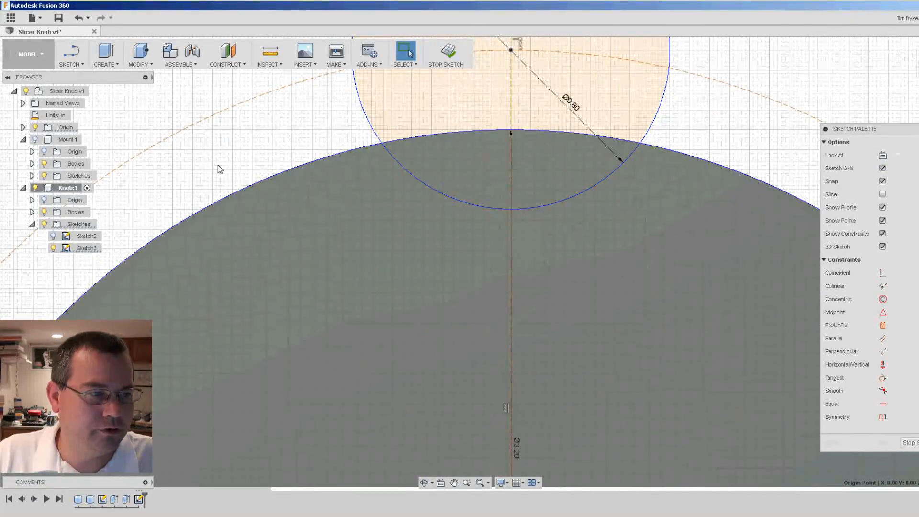
pyautogui.click(72, 64)
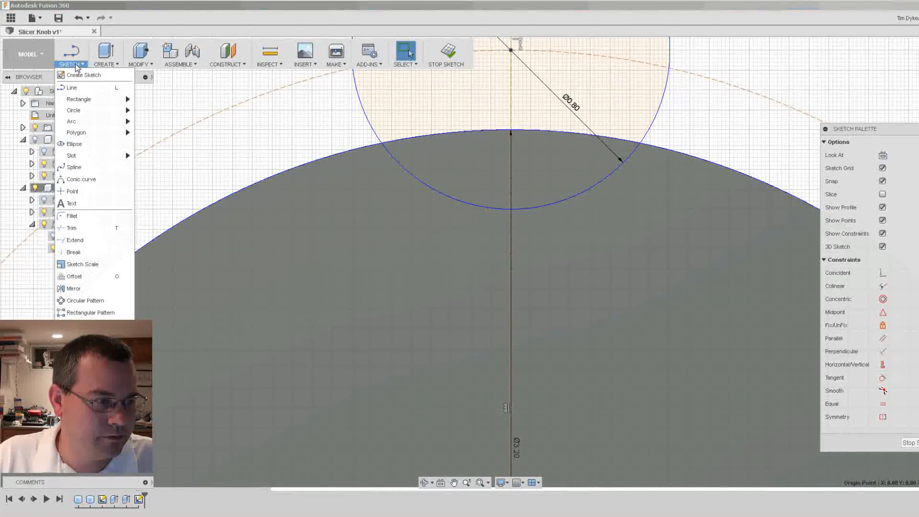
pyautogui.click(73, 230)
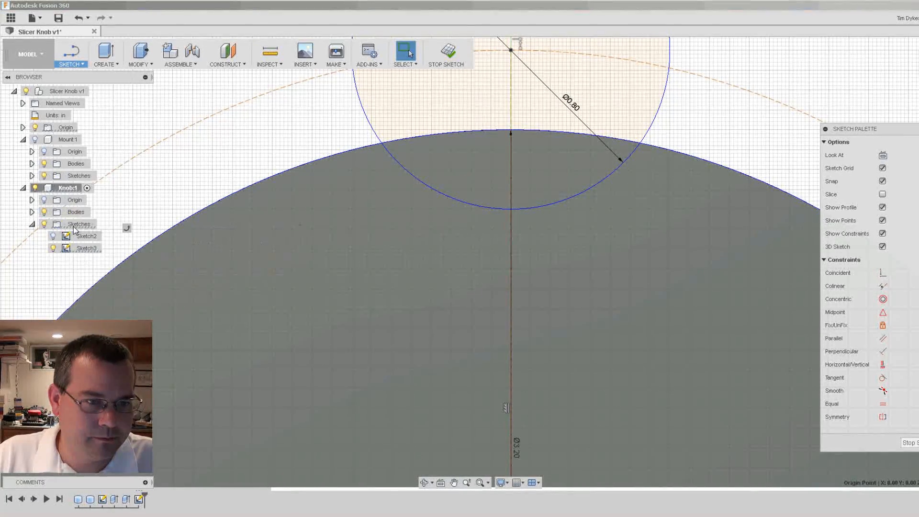
pyautogui.click(427, 134)
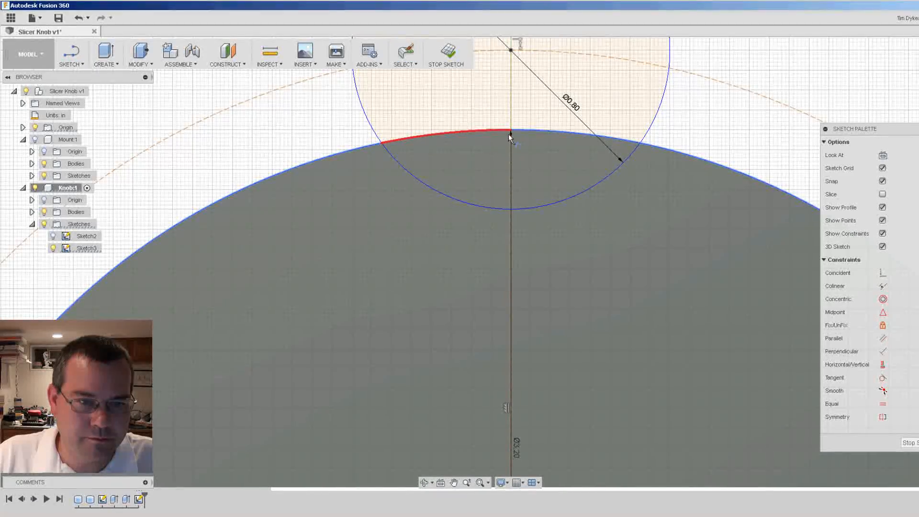
pyautogui.click(547, 130)
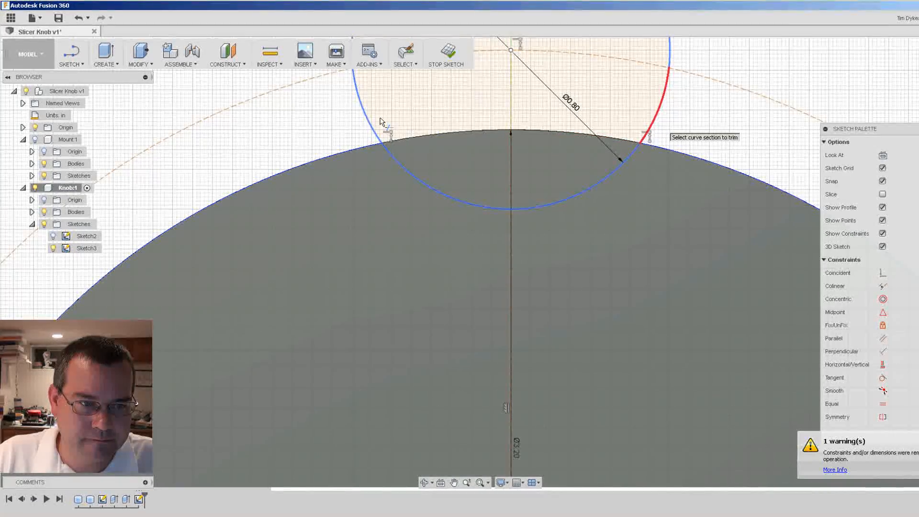
pyautogui.click(652, 125)
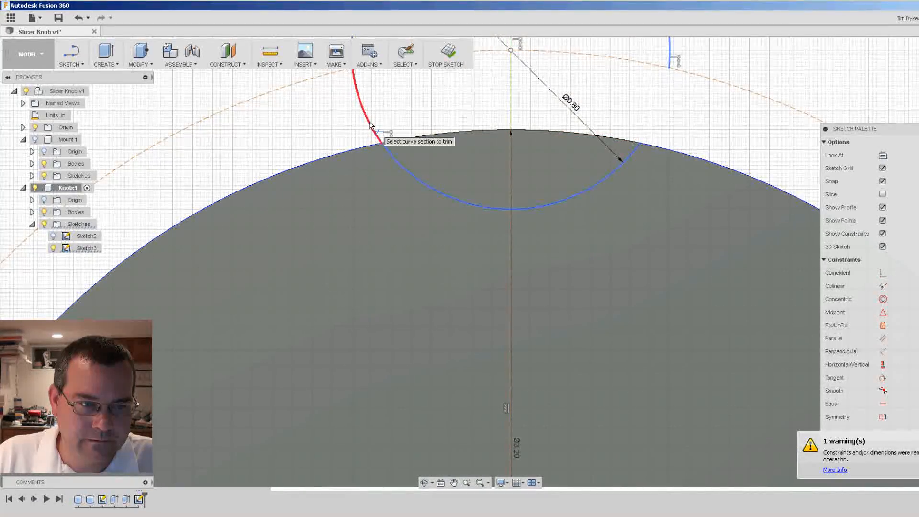
pyautogui.click(370, 125)
pyautogui.scroll(-4, 377, 205)
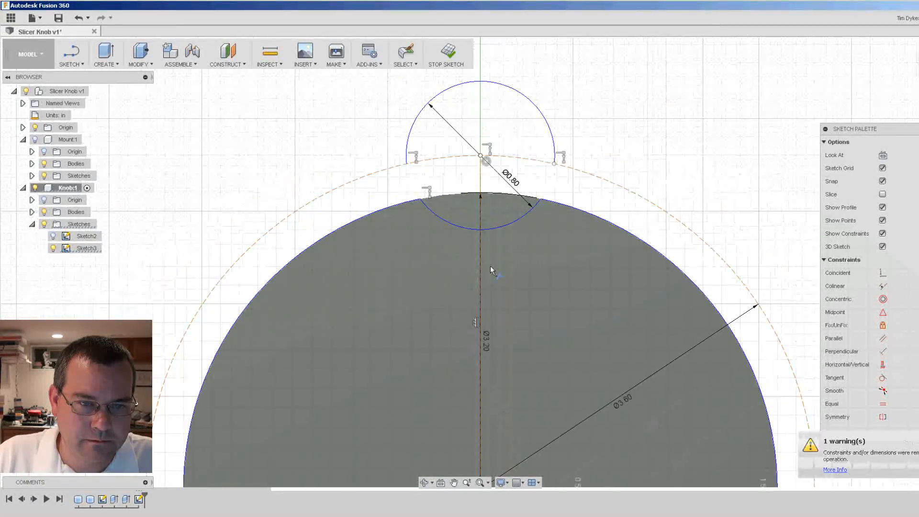
pyautogui.click(547, 123)
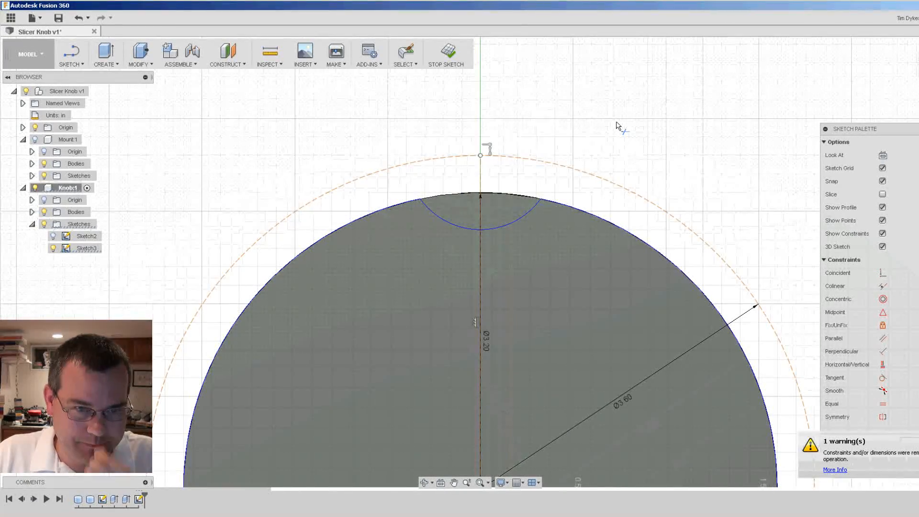
# Step: Fillet the notch's left corner, where its arc meets the knob's outer circle, with a 0.125 in radius
pyautogui.scroll(4, 455, 190)
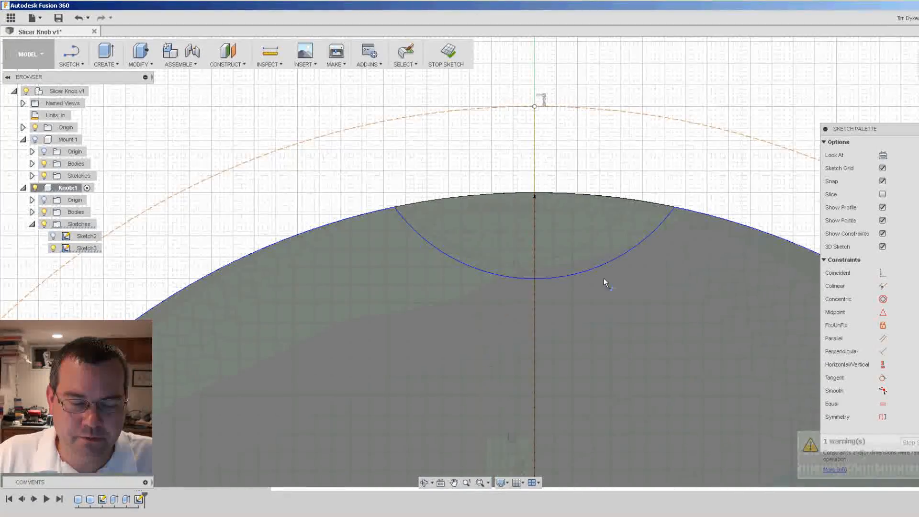
pyautogui.click(70, 63)
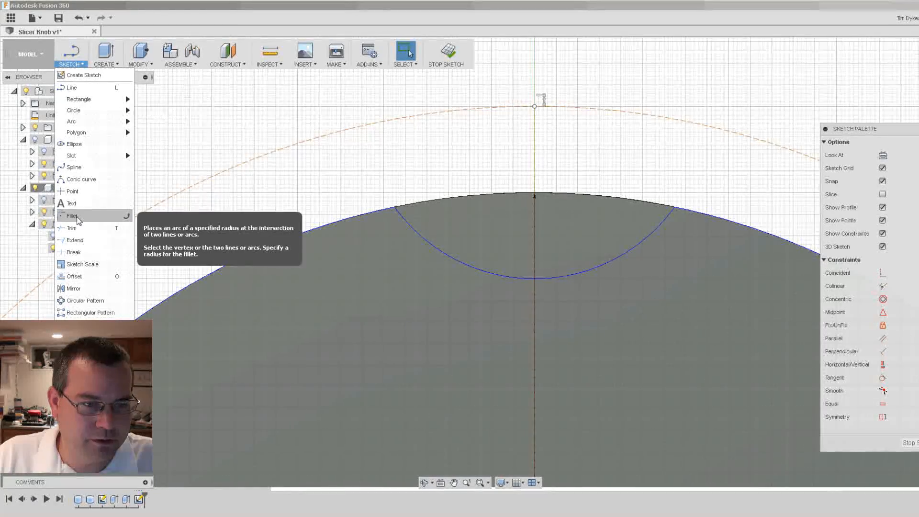
pyautogui.click(71, 228)
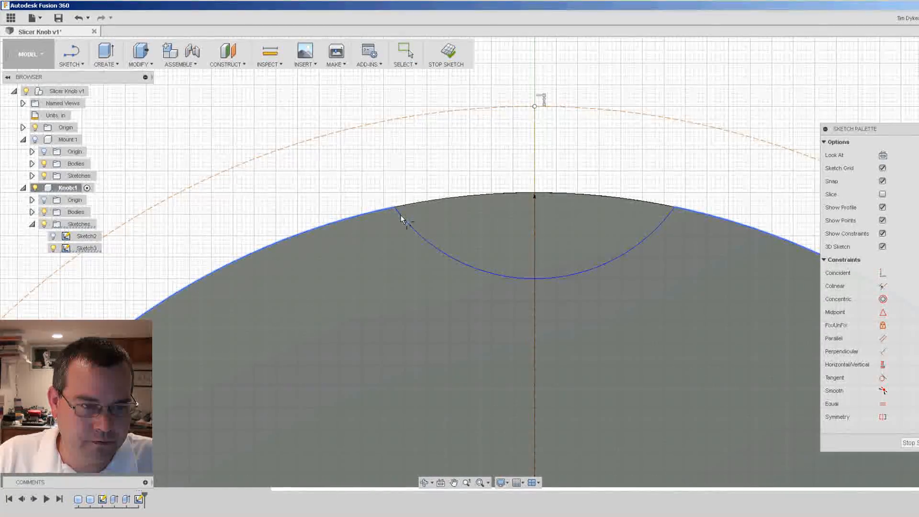
pyautogui.click(402, 219)
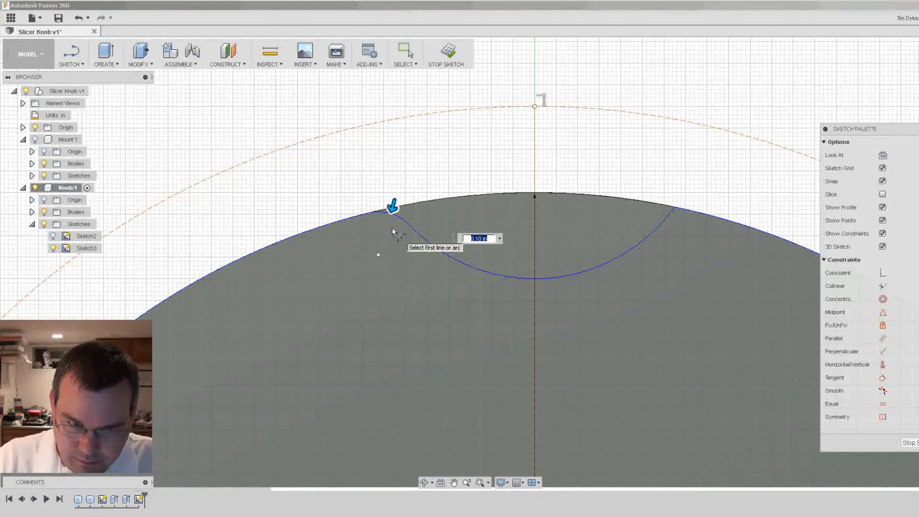
pyautogui.write('.125')
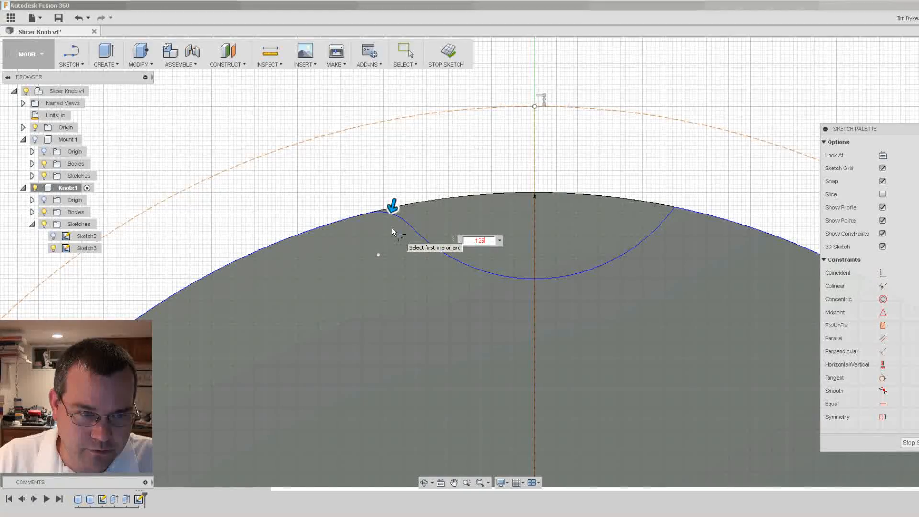
pyautogui.press('Return')
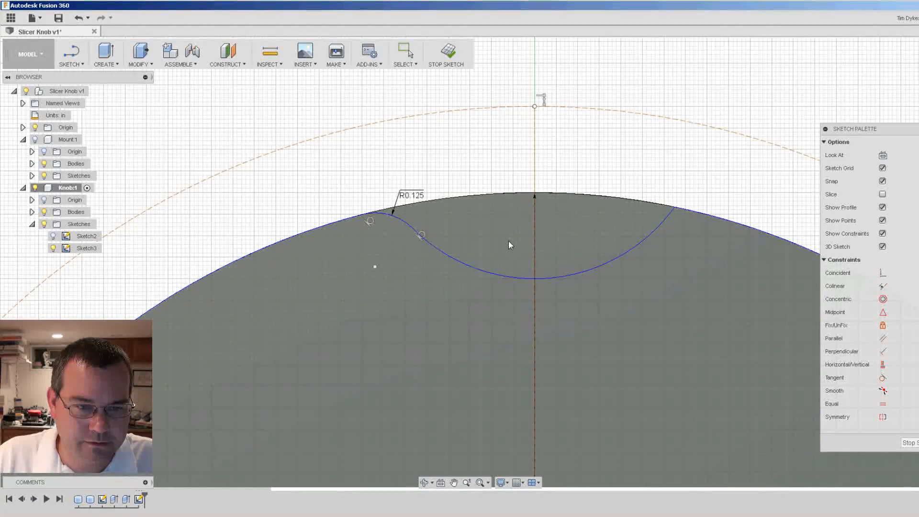
pyautogui.press('Escape')
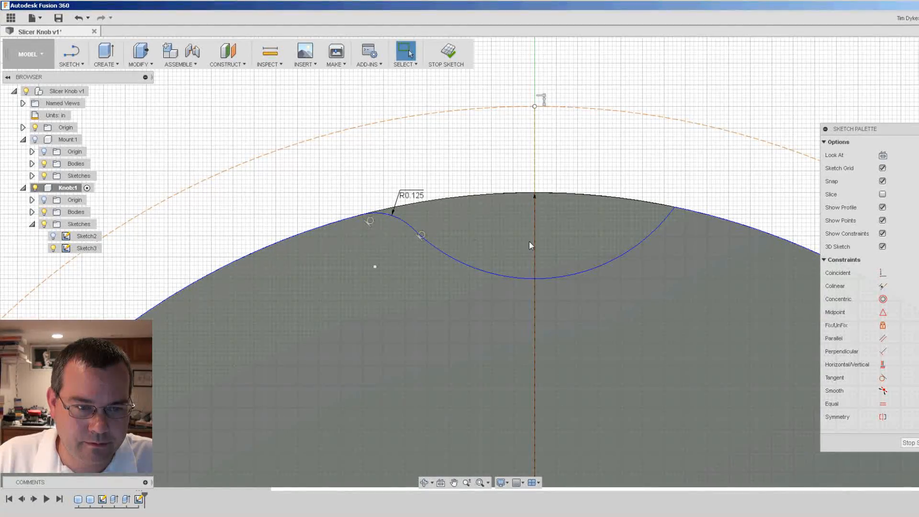
# Step: Fillet the notch's right corner with the outer circle to a matching 0.125 in radius
pyautogui.rightClick(604, 180)
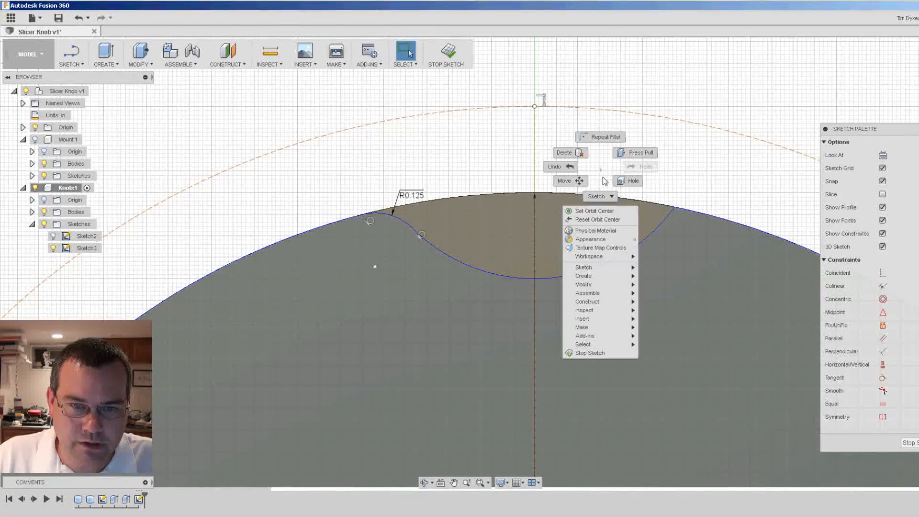
pyautogui.click(604, 137)
pyautogui.click(670, 216)
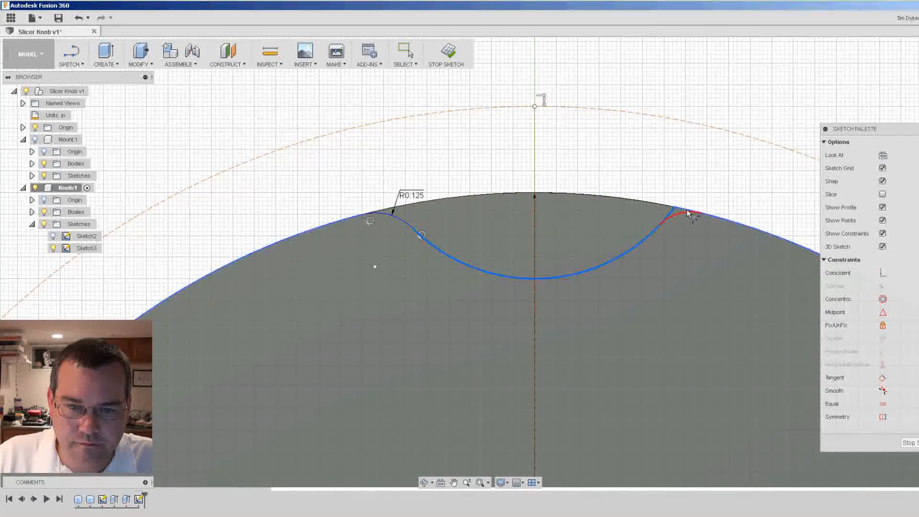
pyautogui.click(687, 213)
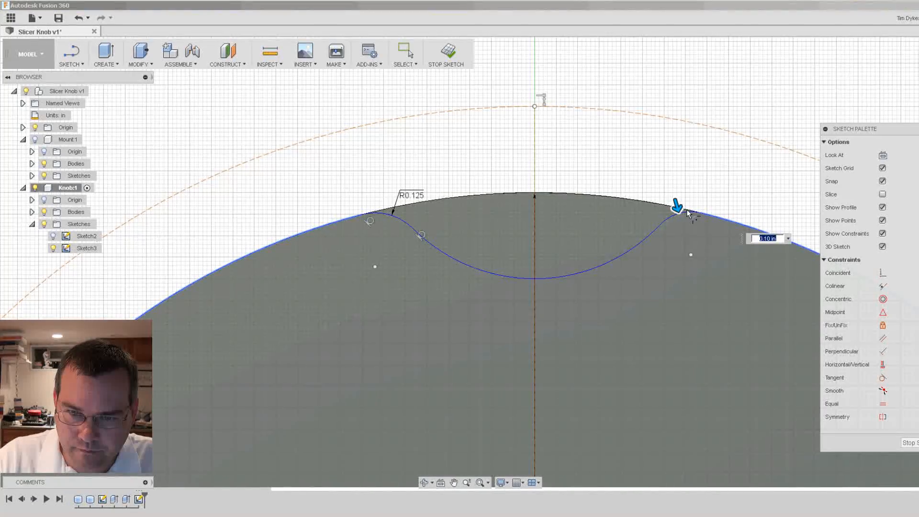
pyautogui.write('.125')
pyautogui.press('Return')
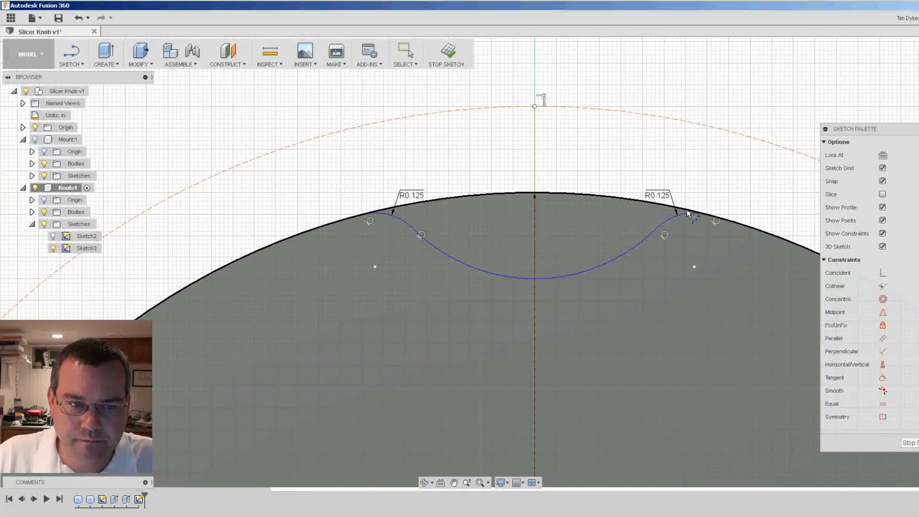
pyautogui.press('Escape')
# Step: Start a circular sketch pattern of the notch arc and its two corner fillets, centred on the origin
pyautogui.scroll(-3, 567, 164)
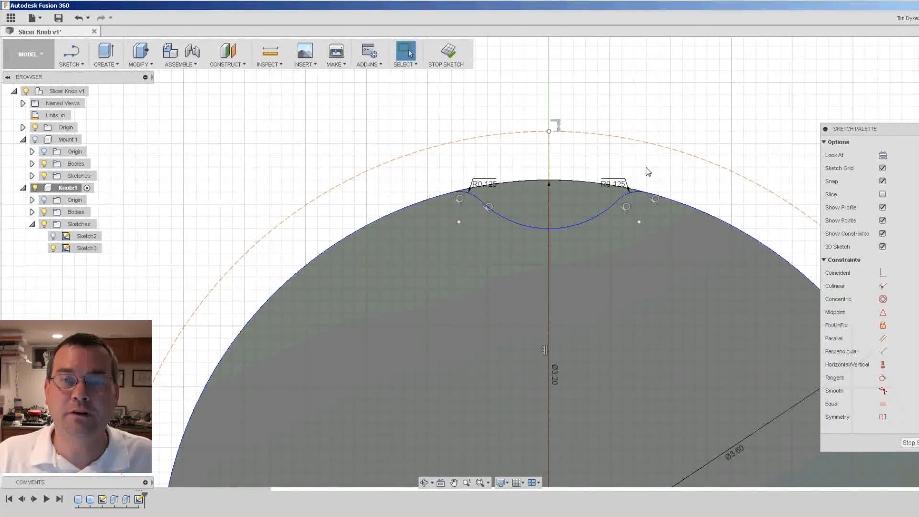
pyautogui.scroll(-1, 564, 124)
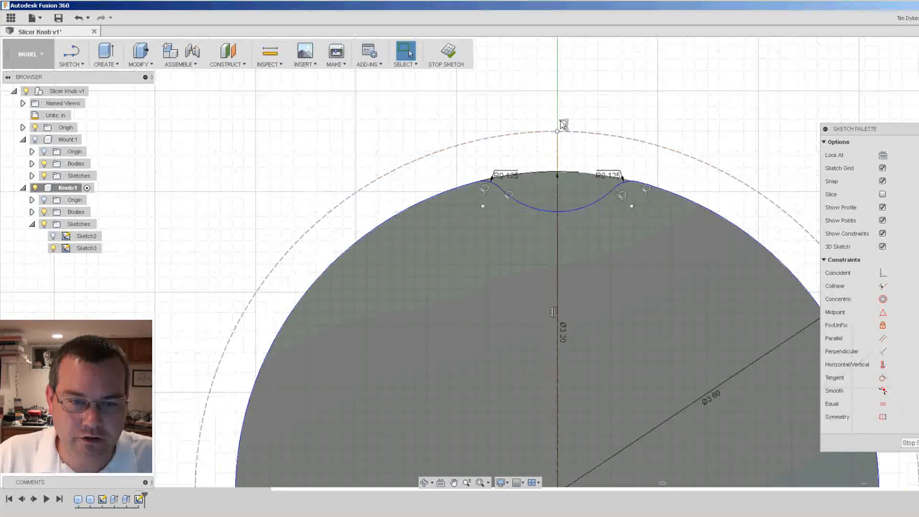
pyautogui.scroll(-5, 563, 124)
pyautogui.scroll(2, 533, 122)
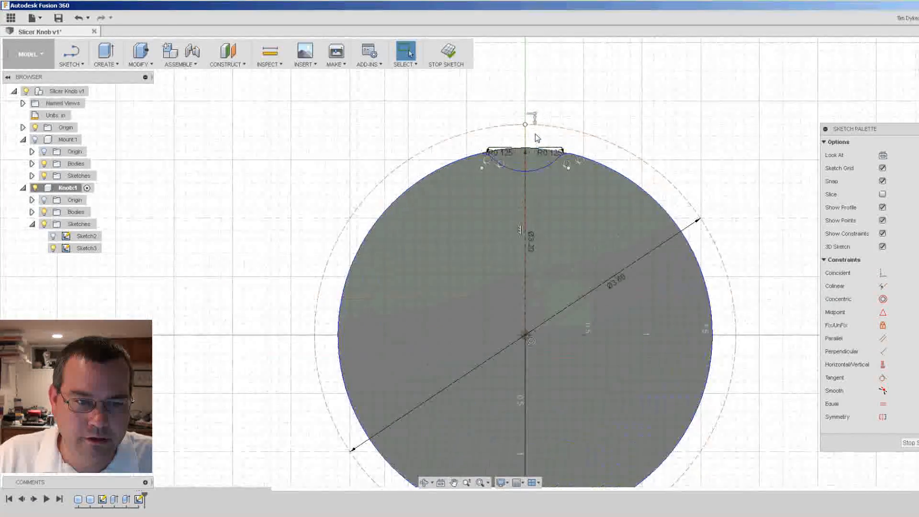
pyautogui.scroll(3, 536, 137)
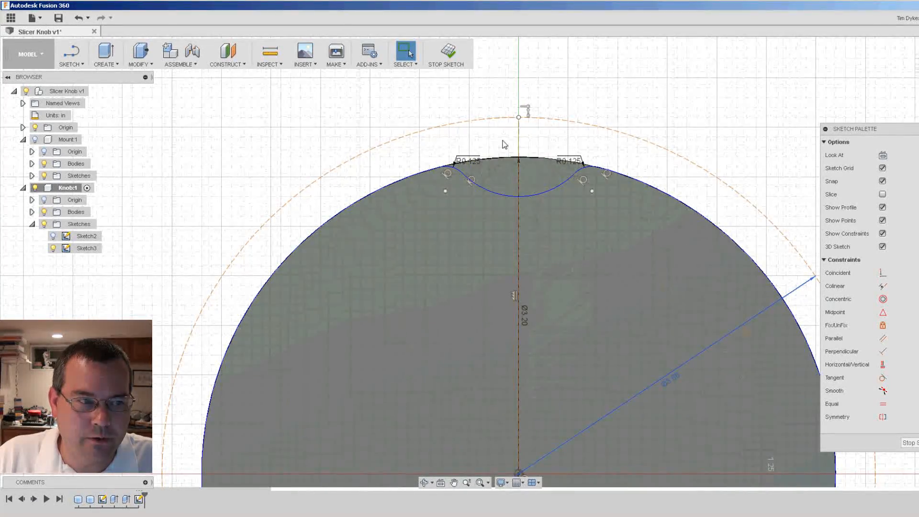
pyautogui.click(70, 64)
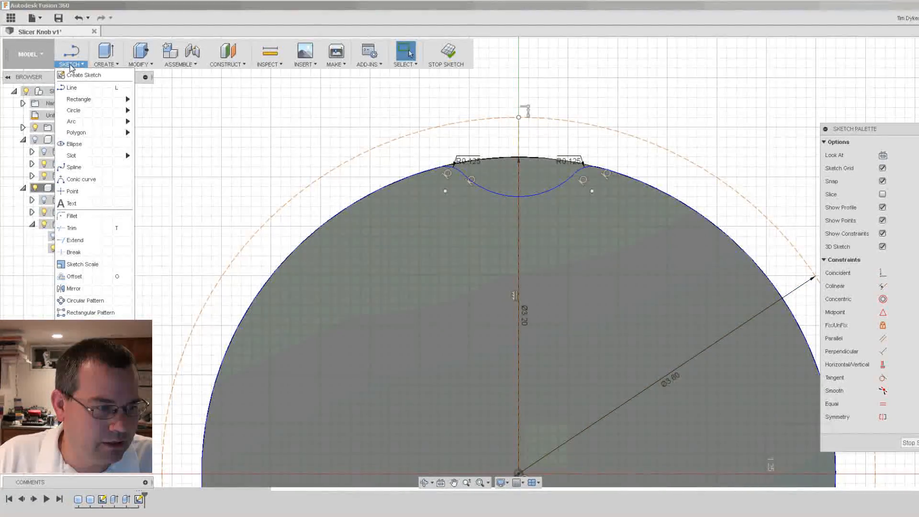
pyautogui.click(85, 300)
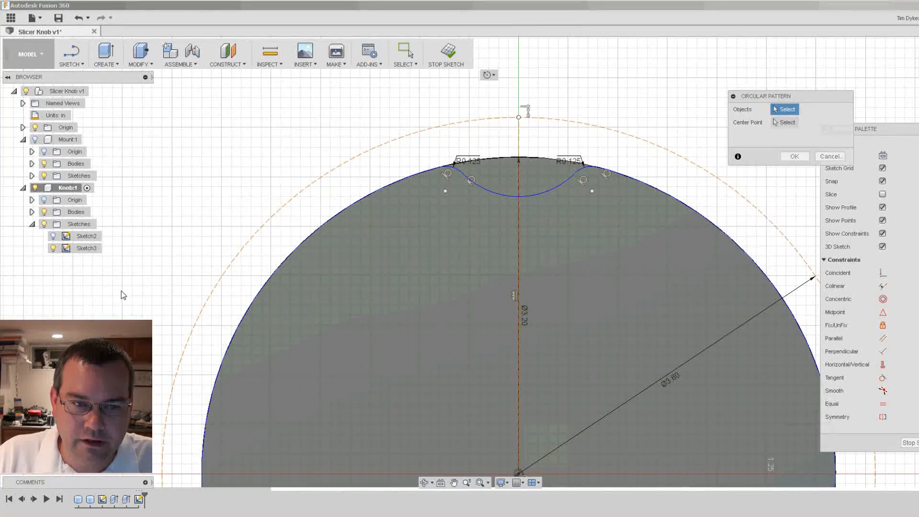
pyautogui.click(487, 190)
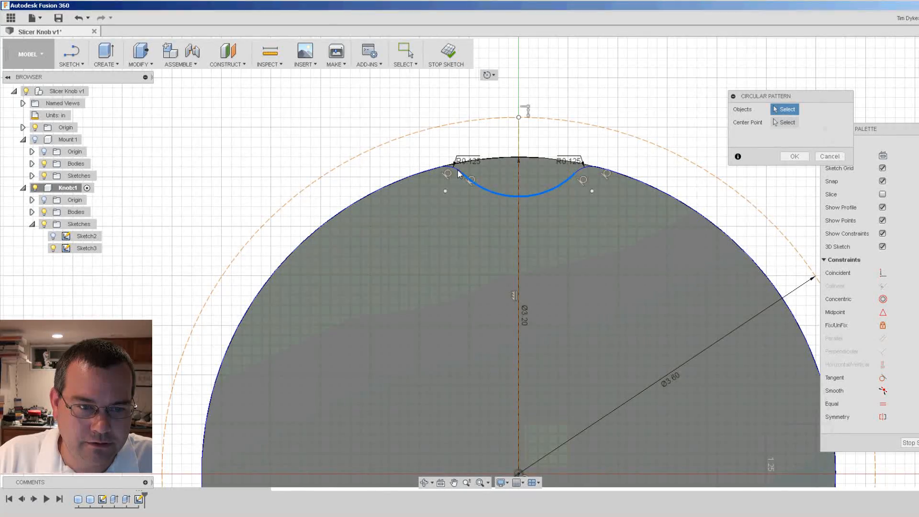
pyautogui.click(457, 170)
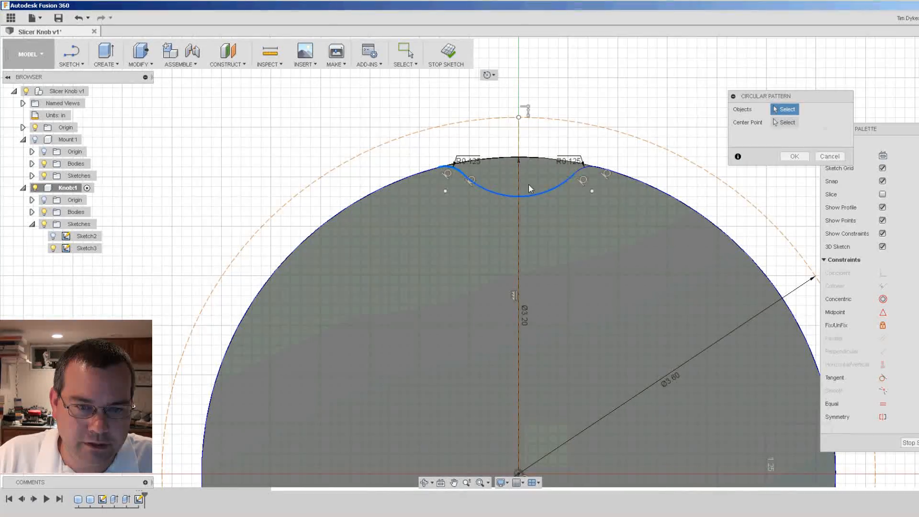
pyautogui.click(581, 173)
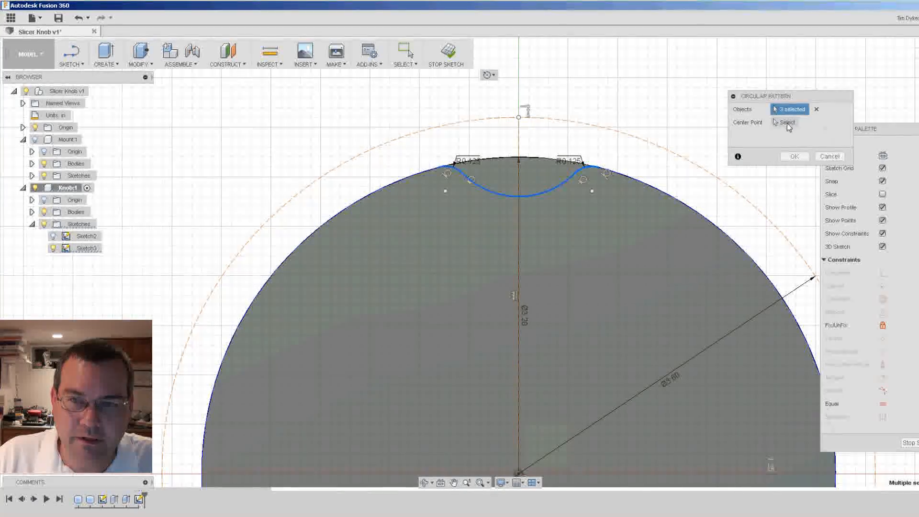
pyautogui.click(784, 123)
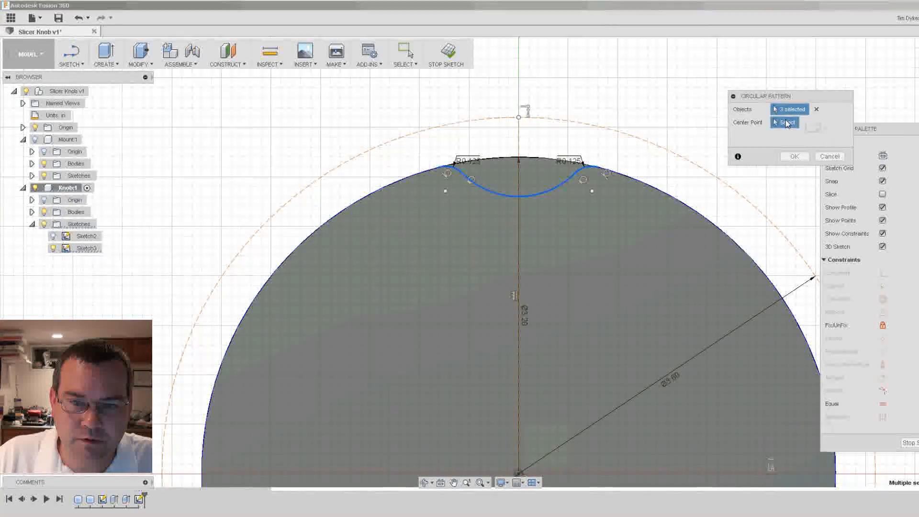
pyautogui.scroll(-2, 670, 99)
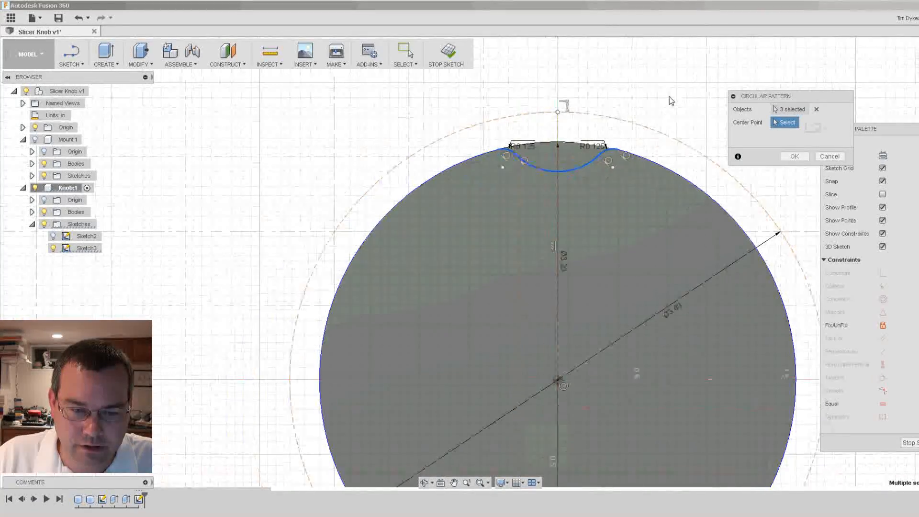
pyautogui.click(558, 379)
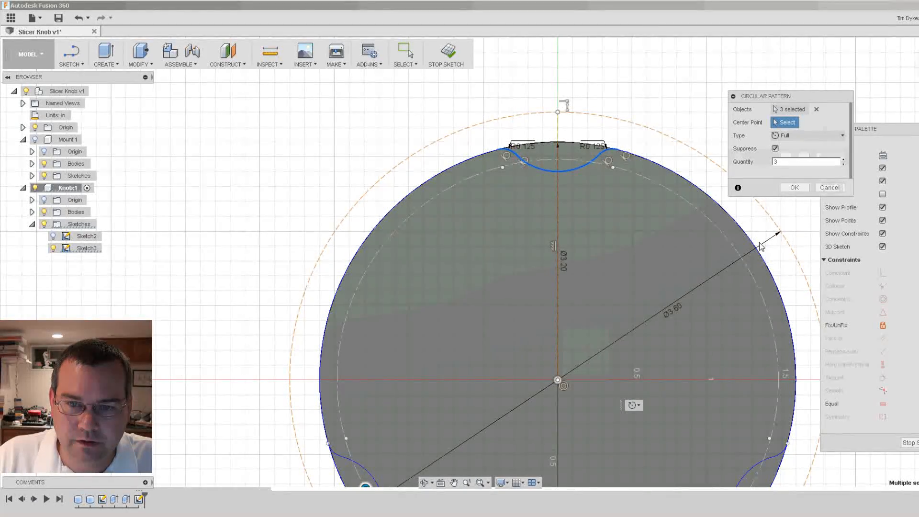
# Step: Set the full circular pattern's quantity to 8 and create it
pyautogui.click(785, 161)
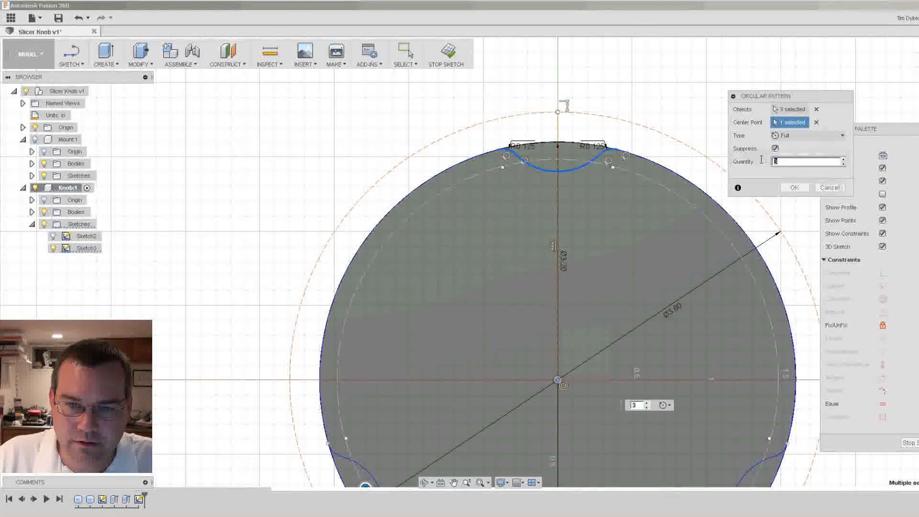
pyautogui.write('8')
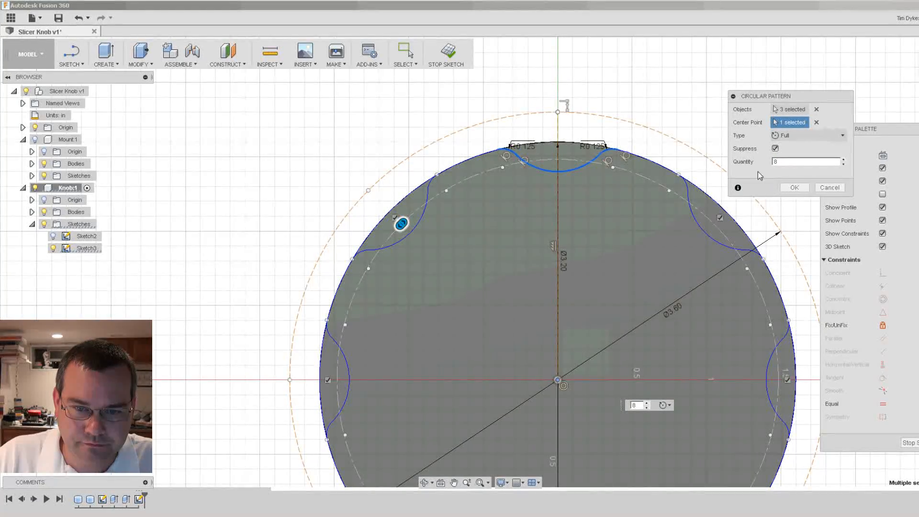
pyautogui.scroll(-3, 640, 102)
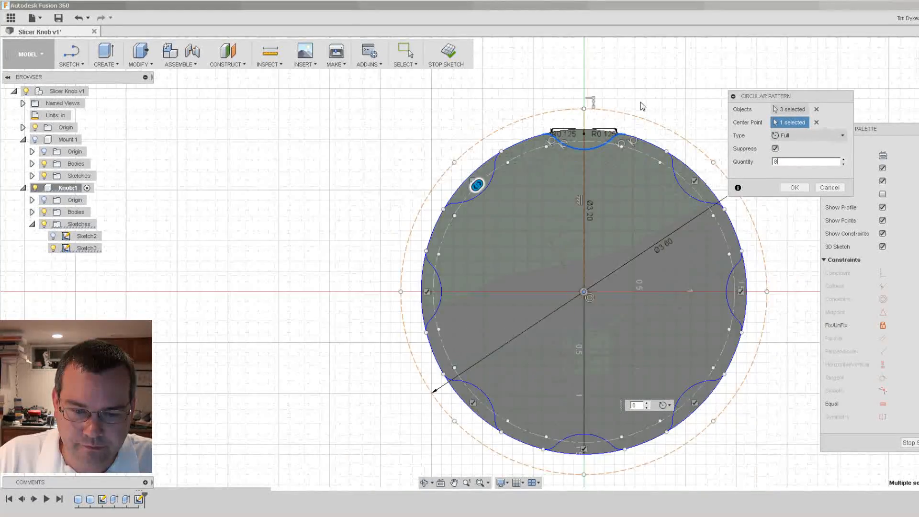
pyautogui.scroll(-2, 457, 221)
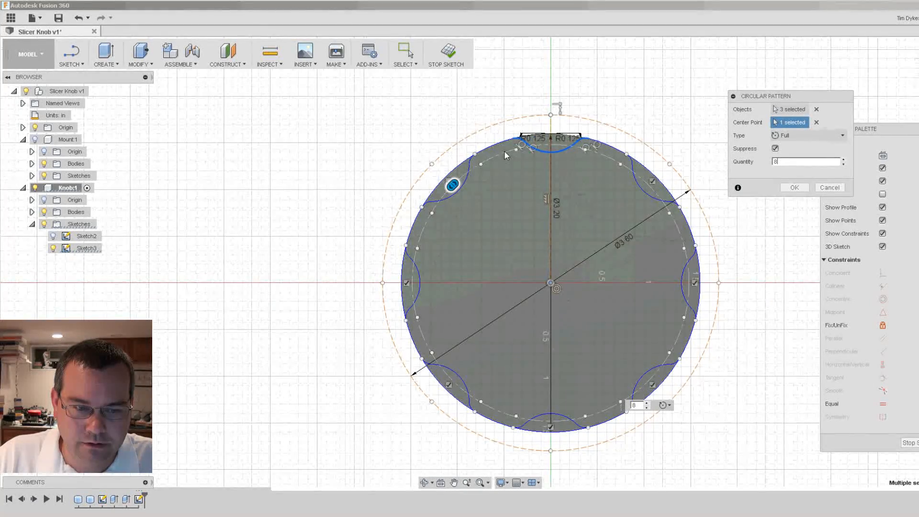
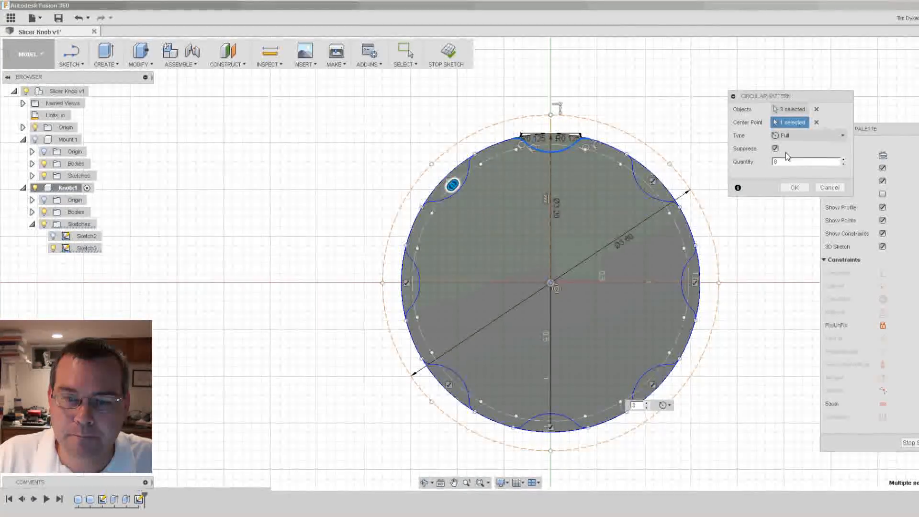
pyautogui.click(787, 187)
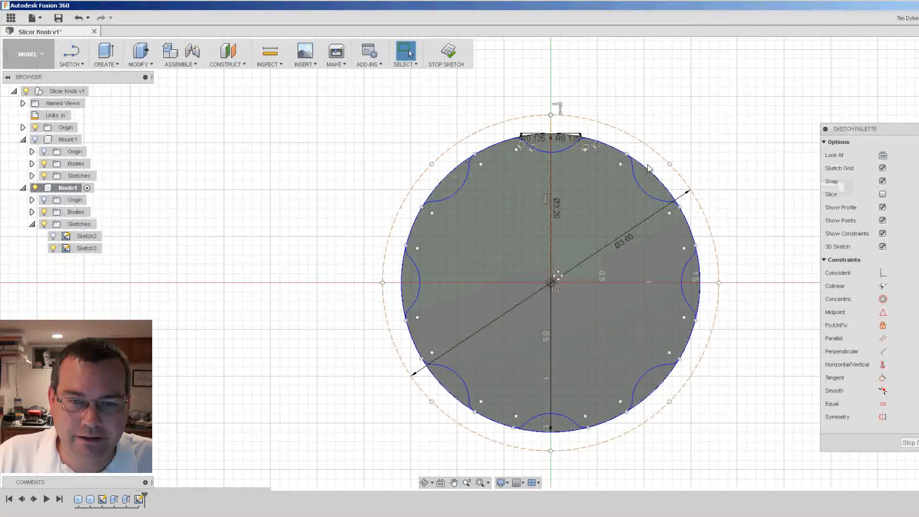
# Step: Trim away the 3.20 in circle's sections that span the openings of the seven patterned notches
pyautogui.scroll(-3, 646, 170)
pyautogui.scroll(4, 645, 171)
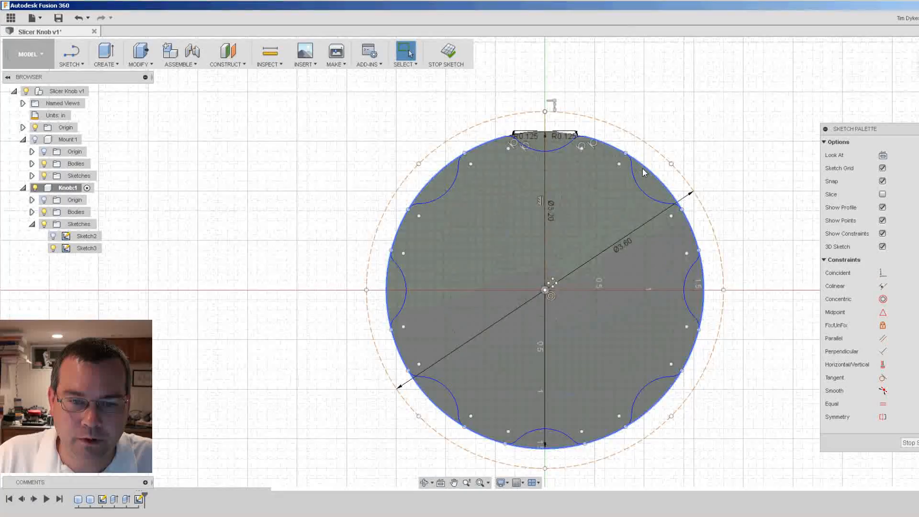
pyautogui.scroll(4, 643, 172)
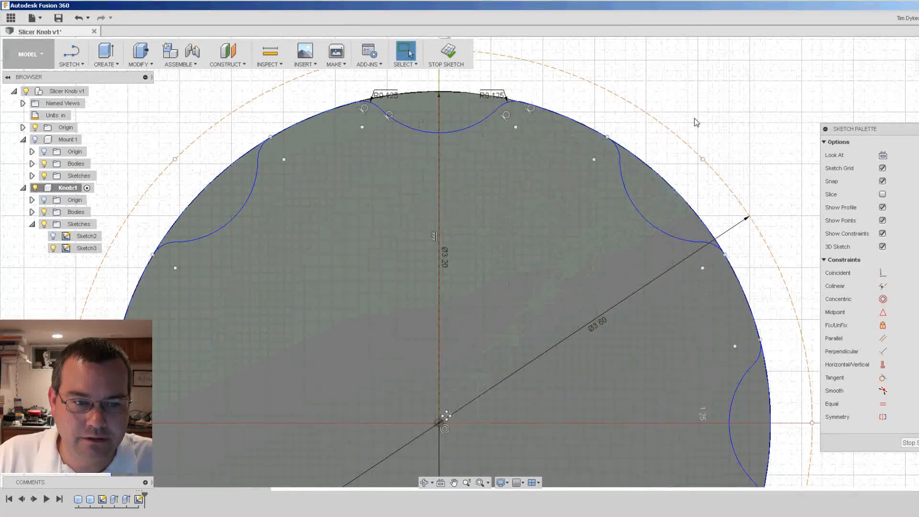
pyautogui.scroll(-2, 696, 122)
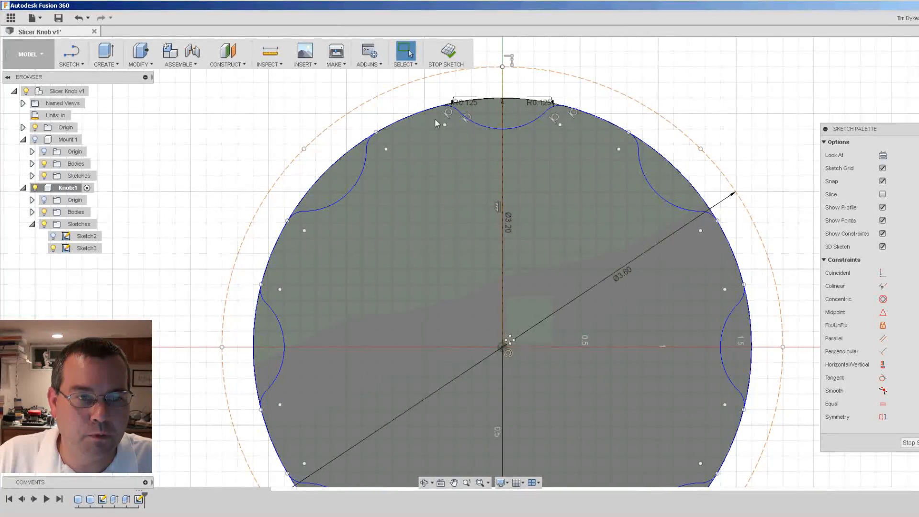
pyautogui.click(78, 66)
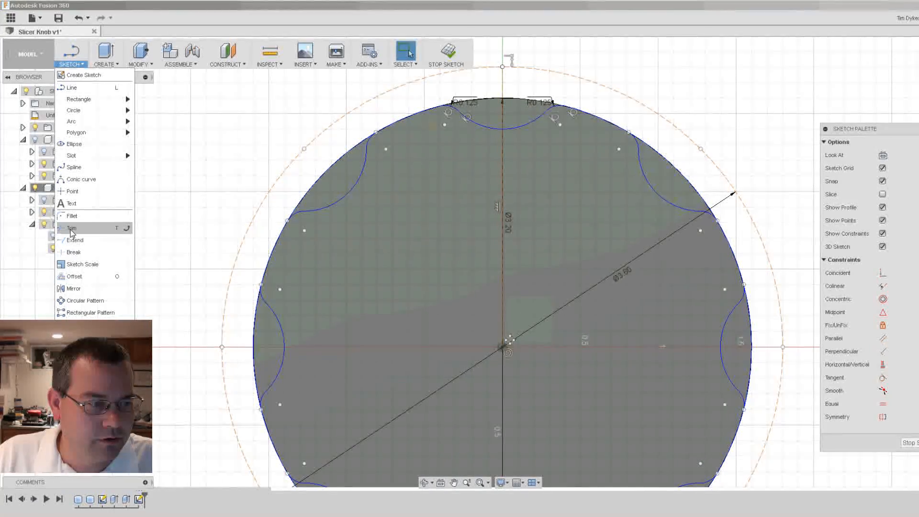
pyautogui.click(71, 231)
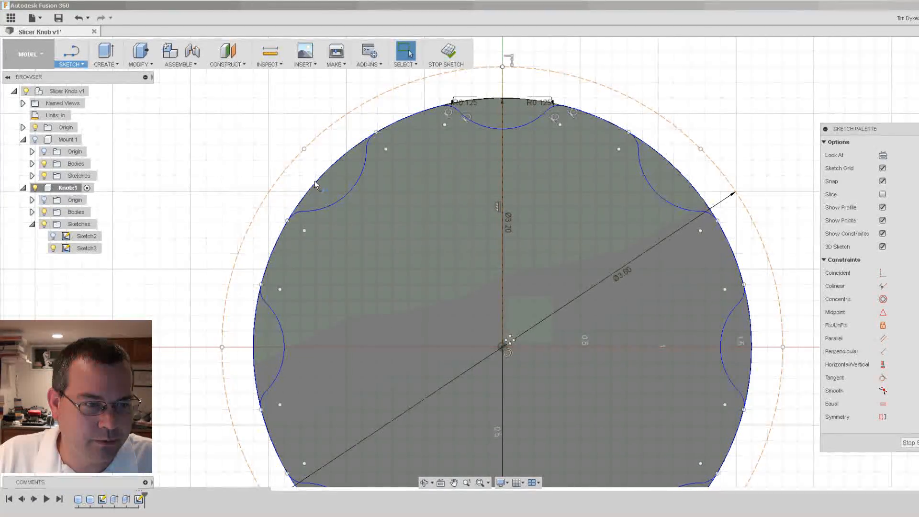
pyautogui.click(672, 166)
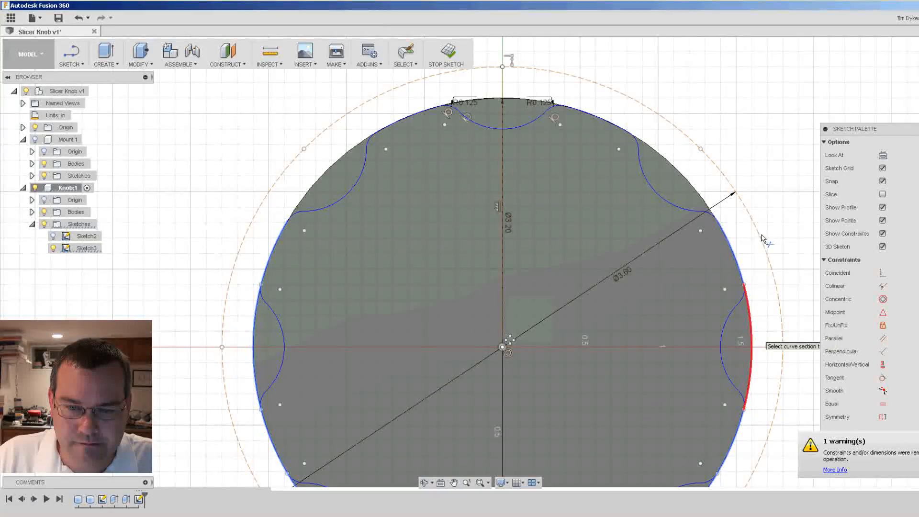
pyautogui.scroll(-5, 740, 185)
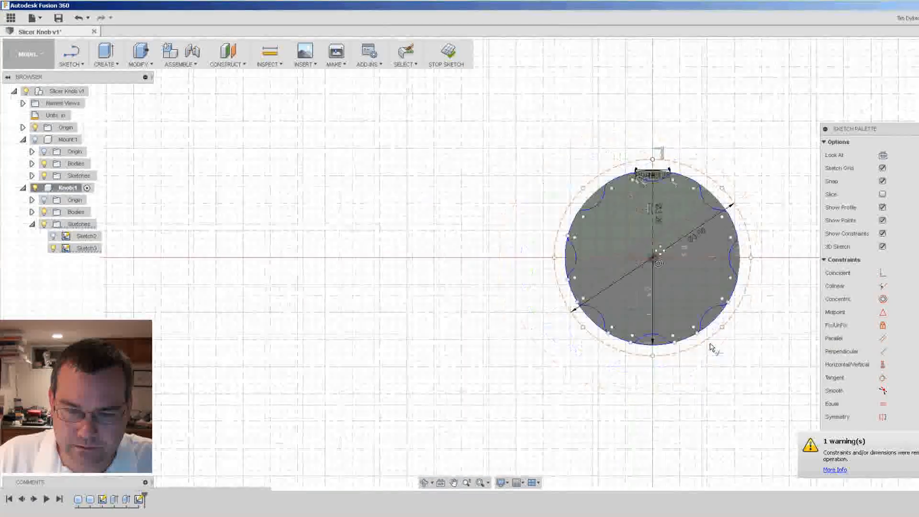
pyautogui.scroll(4, 713, 331)
pyautogui.click(717, 329)
pyautogui.click(525, 382)
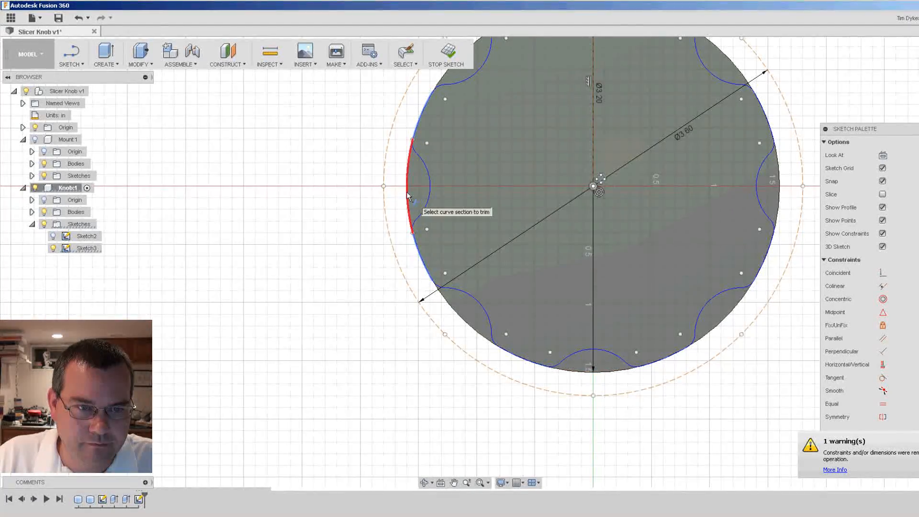
pyautogui.click(426, 129)
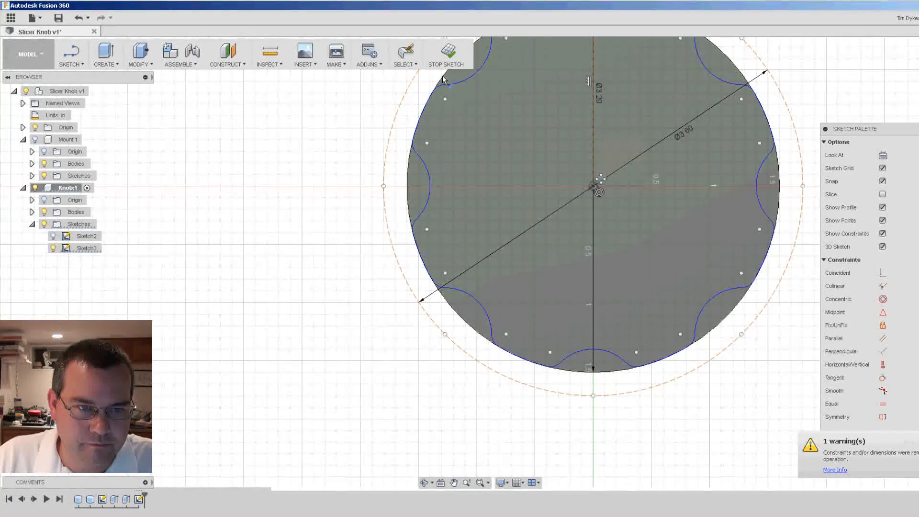
pyautogui.scroll(-4, 317, 236)
pyautogui.scroll(2, 341, 217)
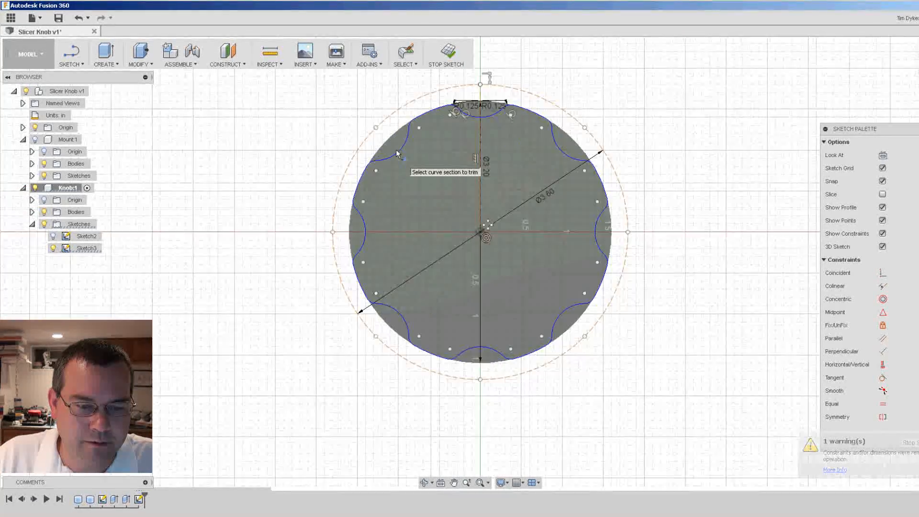
pyautogui.scroll(1, 396, 154)
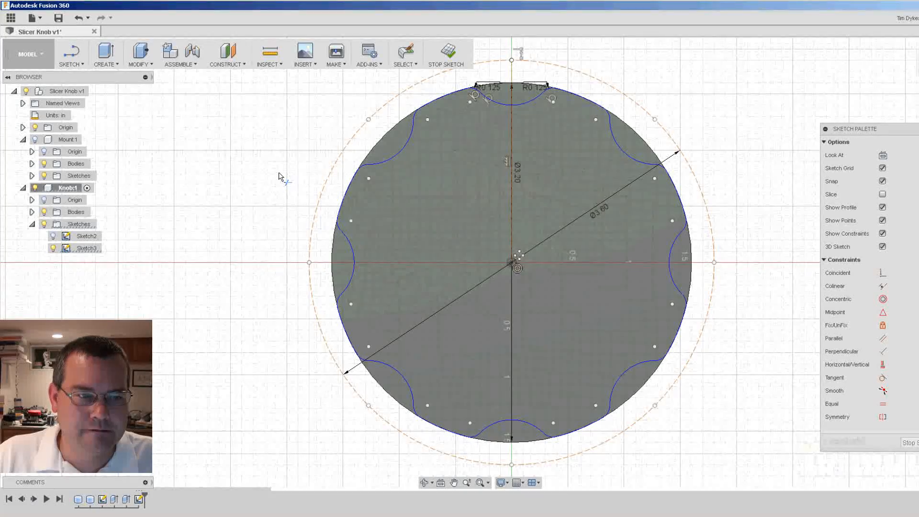
pyautogui.press('Escape')
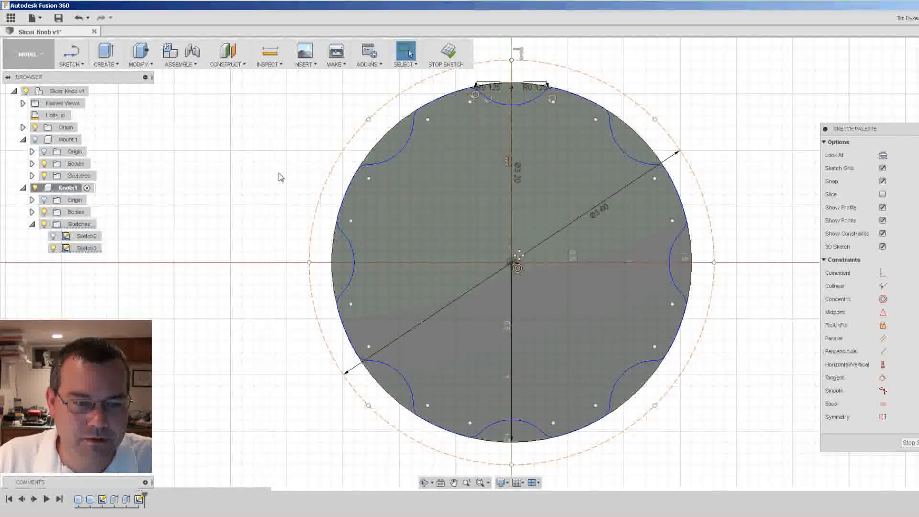
# Step: Draw a 1.75 in center-diameter circle centred on the origin, inside the ring of notches
pyautogui.click(70, 61)
pyautogui.moveTo(82, 112)
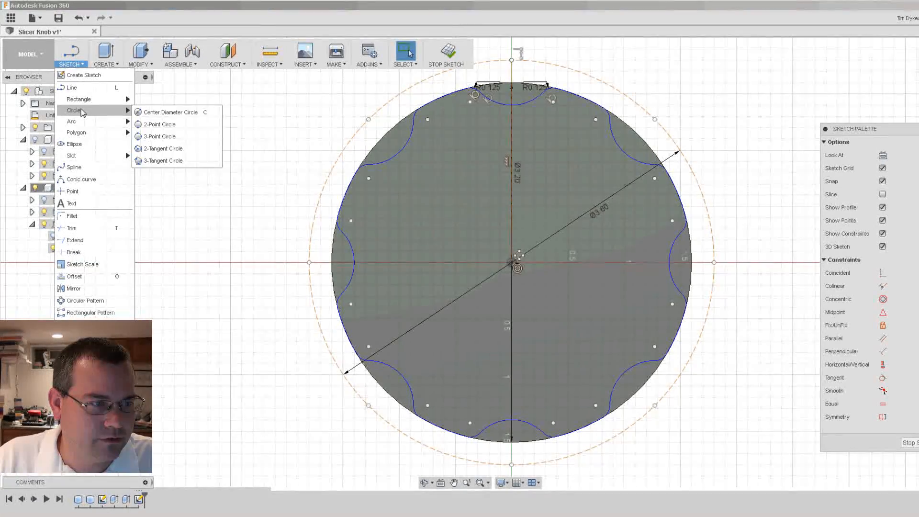
pyautogui.click(163, 112)
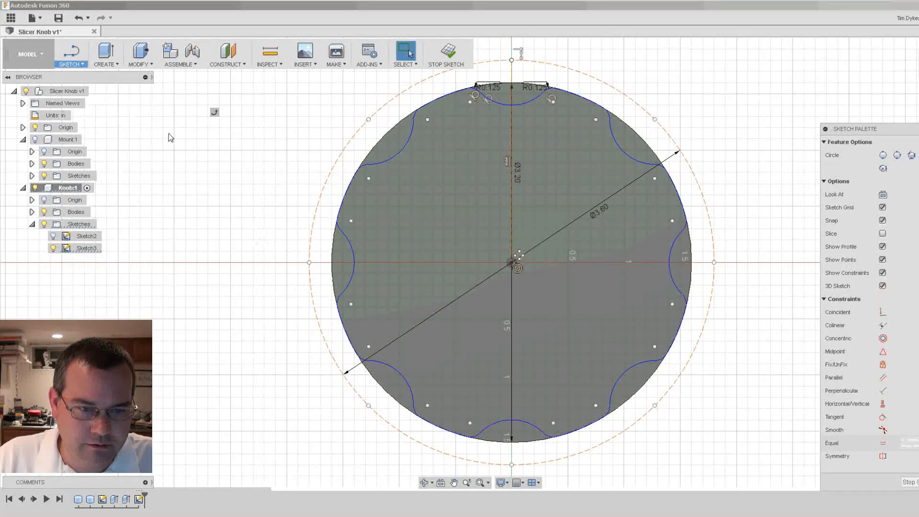
pyautogui.click(512, 262)
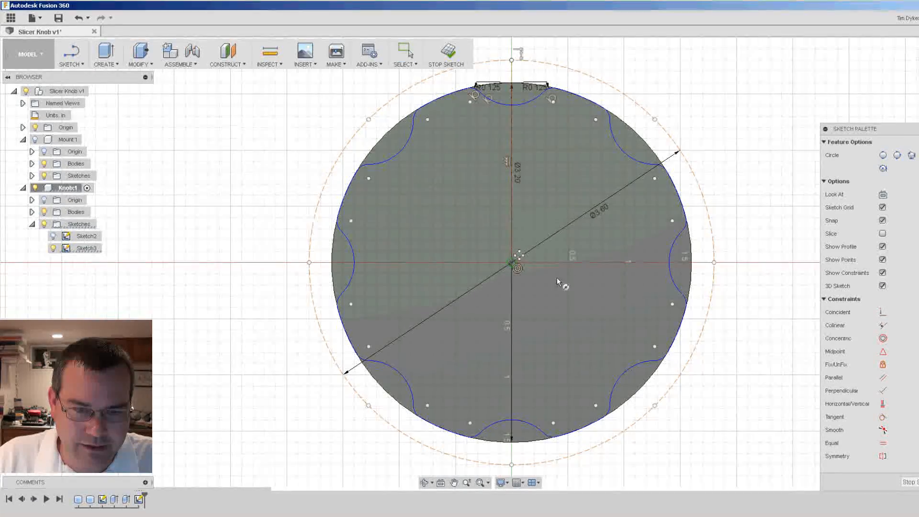
pyautogui.click(566, 278)
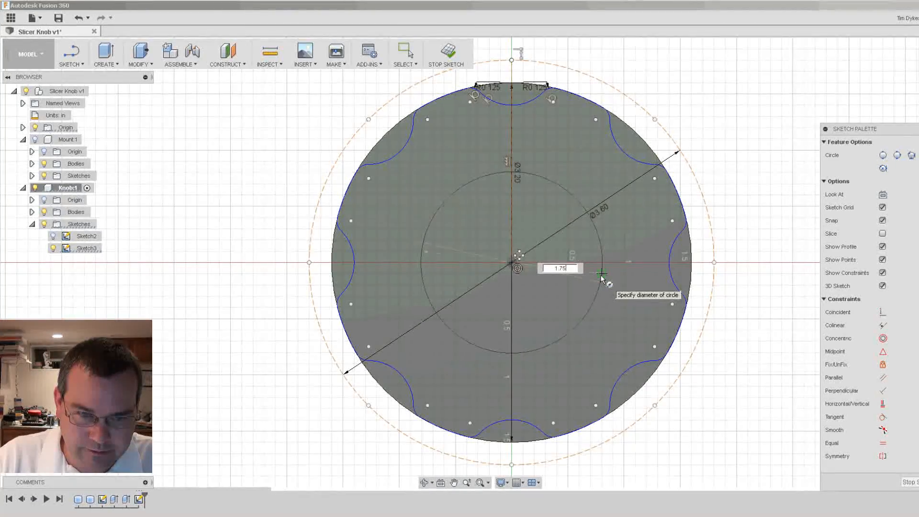
pyautogui.press('Return')
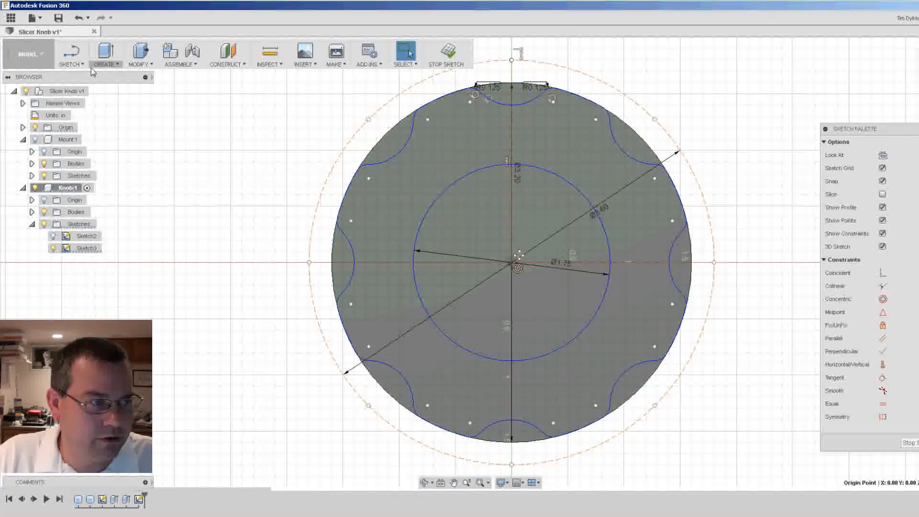
# Step: Draw a 0.201 in center-diameter circle centred on the origin, inside the 1.75 in circle
pyautogui.click(71, 62)
pyautogui.moveTo(82, 117)
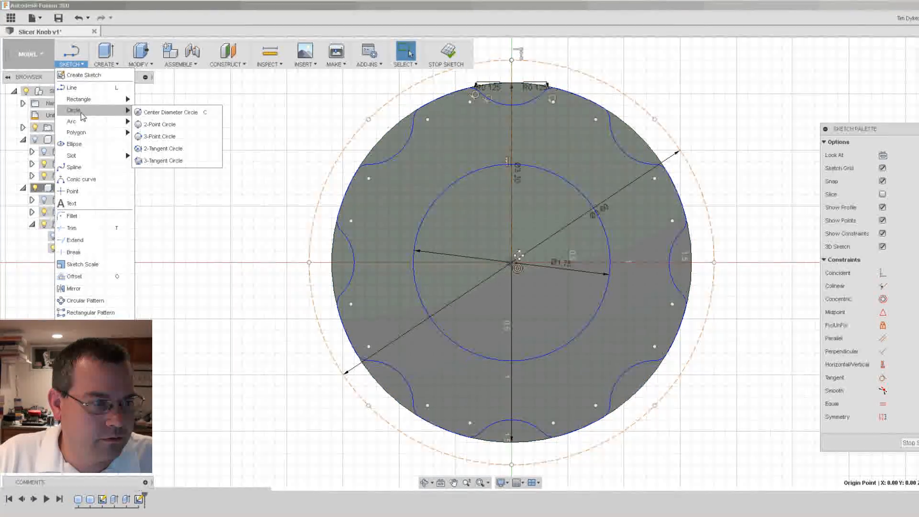
pyautogui.click(168, 112)
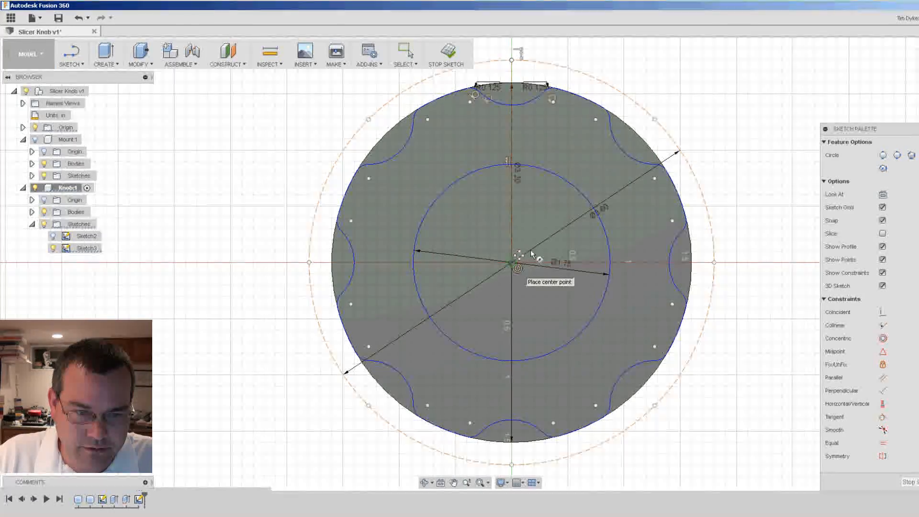
pyautogui.click(512, 262)
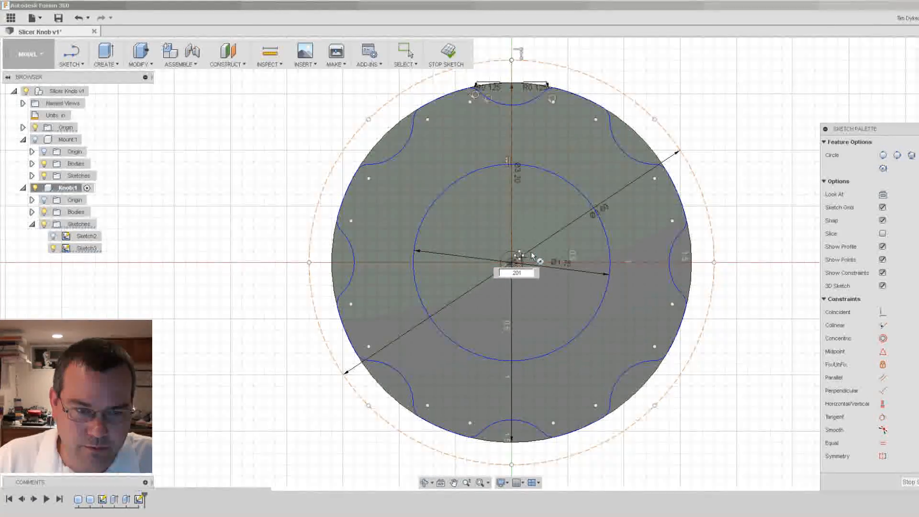
pyautogui.write('.201')
pyautogui.press('Return')
pyautogui.press('Escape')
# Step: Draw a 0.4 in center-diameter circle concentric around the 0.201 in one and finish the sketch
pyautogui.scroll(2, 513, 256)
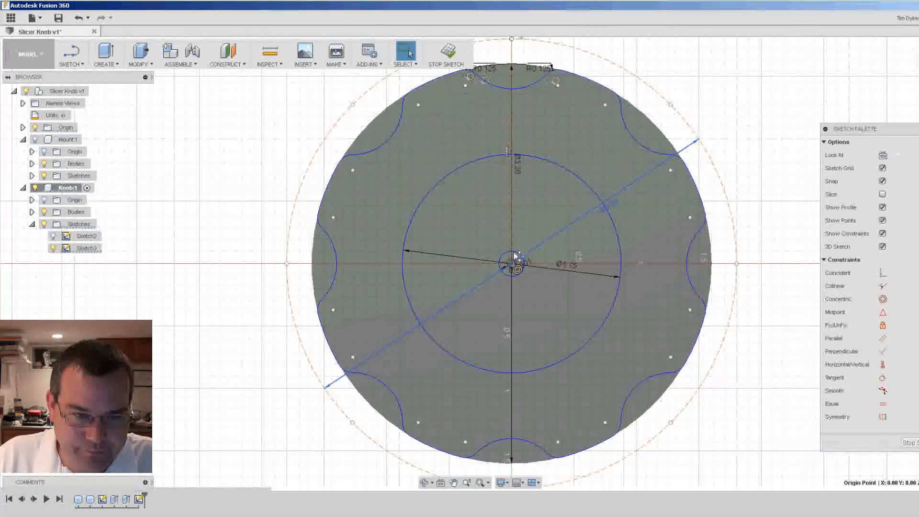
pyautogui.scroll(4, 513, 256)
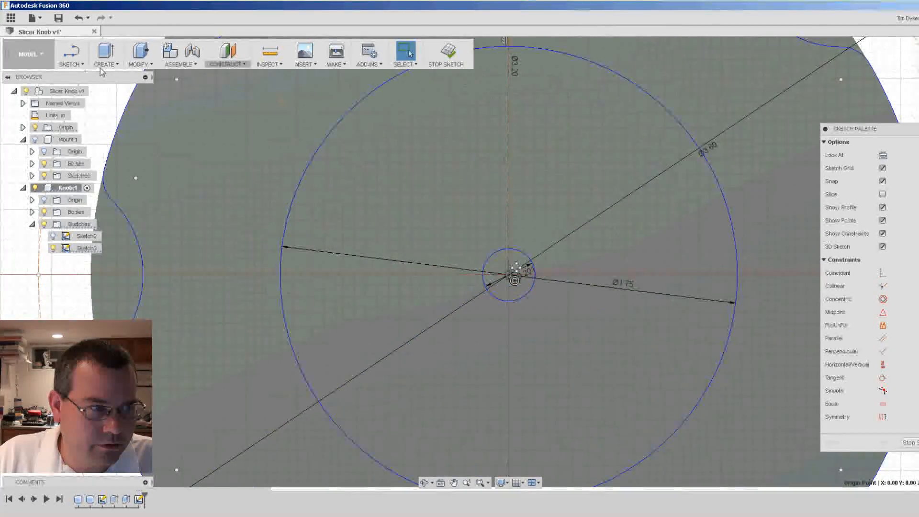
pyautogui.click(71, 57)
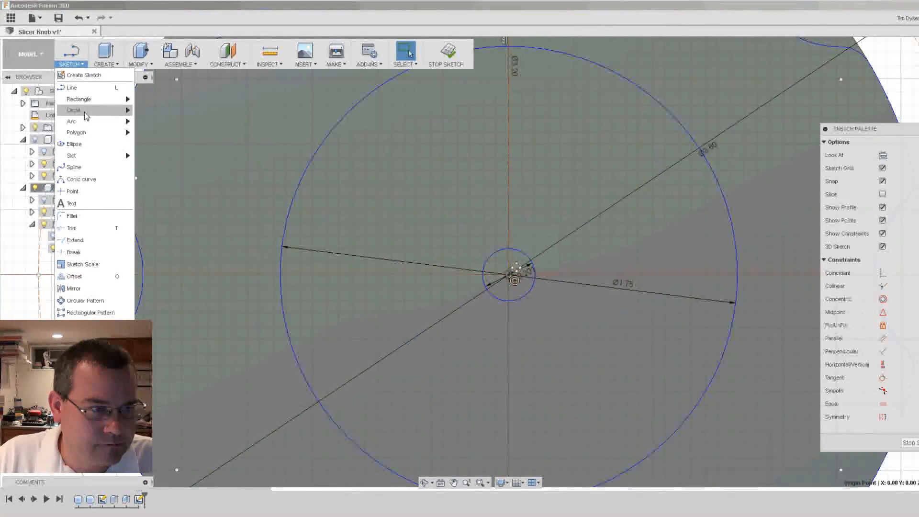
pyautogui.moveTo(95, 110)
pyautogui.click(154, 114)
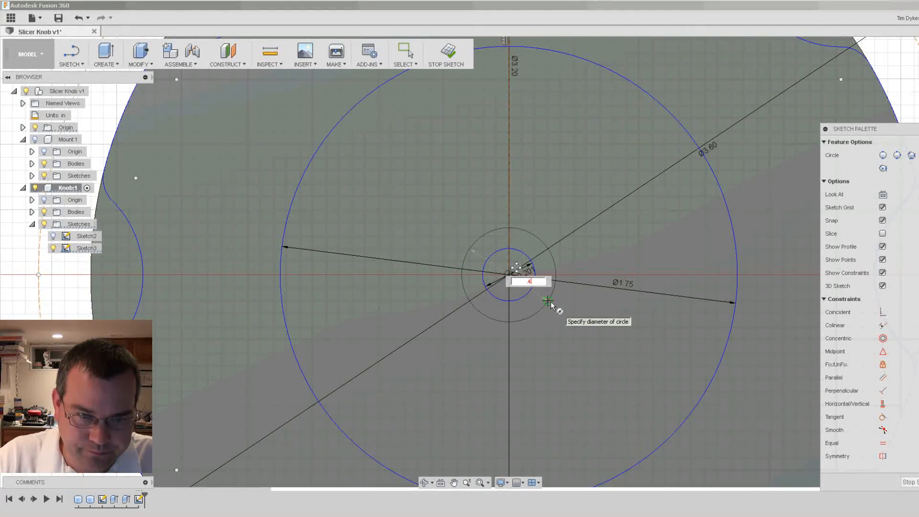
pyautogui.press('Return')
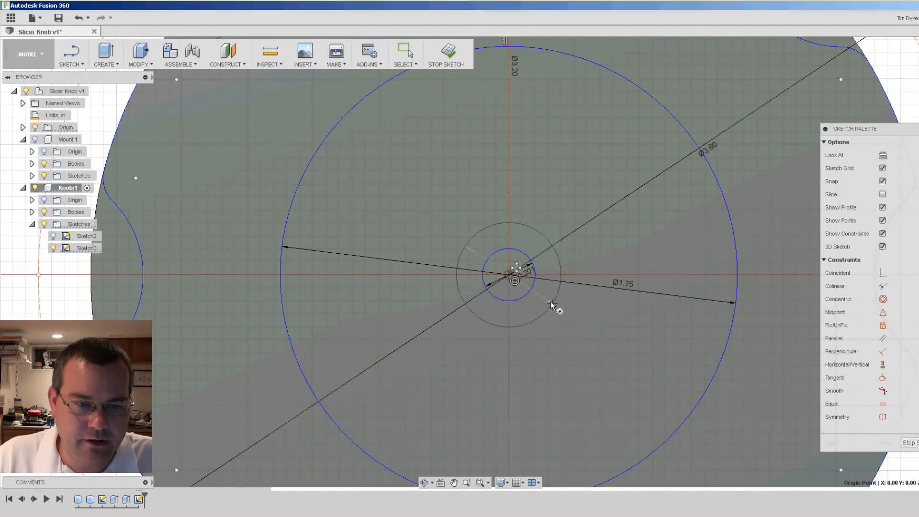
pyautogui.press('Escape')
pyautogui.scroll(-5, 532, 253)
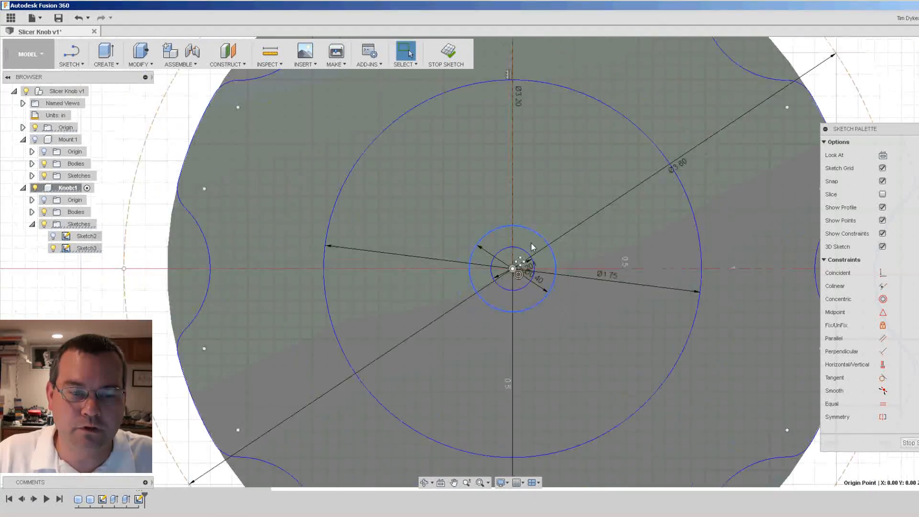
pyautogui.scroll(-3, 533, 256)
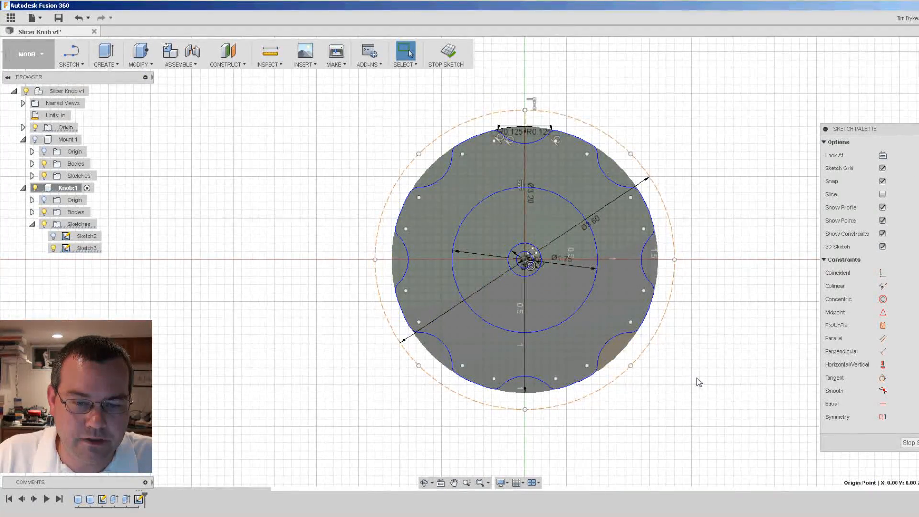
pyautogui.keyDown('shift'); pyautogui.moveTo(698, 365); pyautogui.dragTo(699, 346, button='middle'); pyautogui.keyUp('shift')
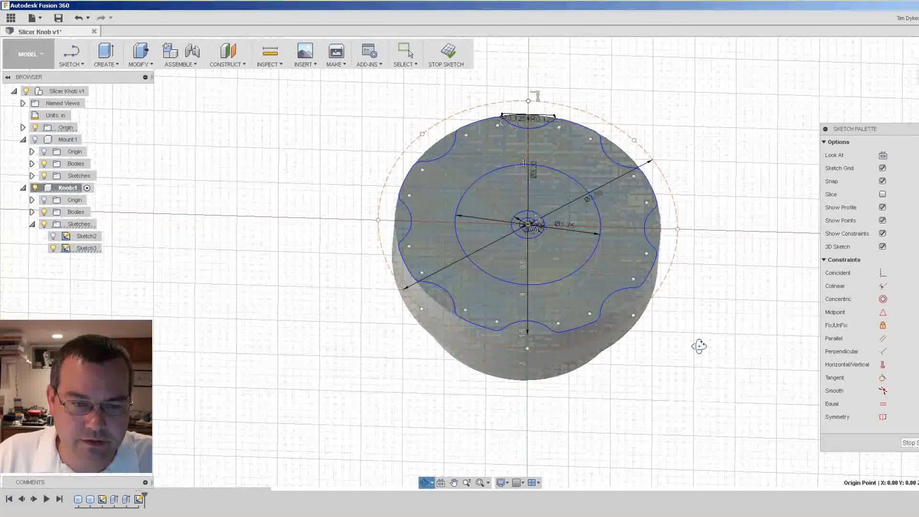
pyautogui.click(905, 442)
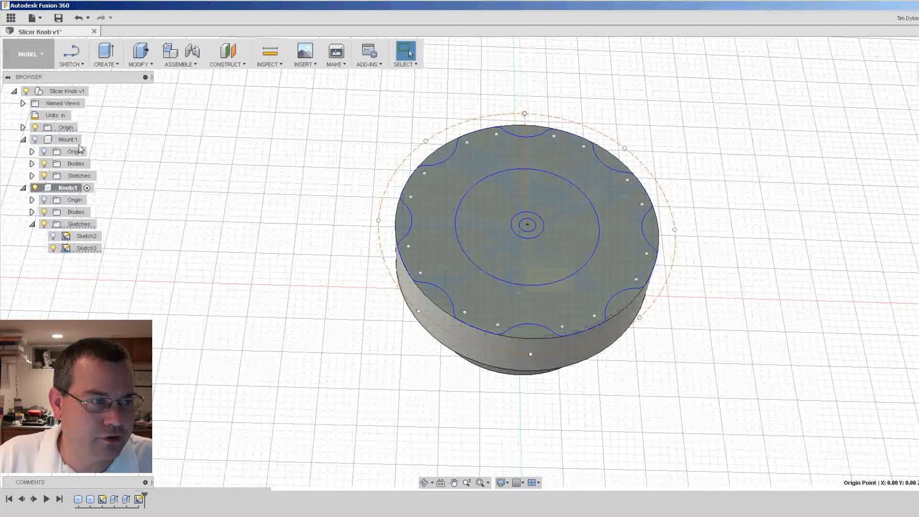
# Step: Start an extrude cut of the eight notch profiles, extending it about 1.40 in down from the sketch plane
pyautogui.click(108, 65)
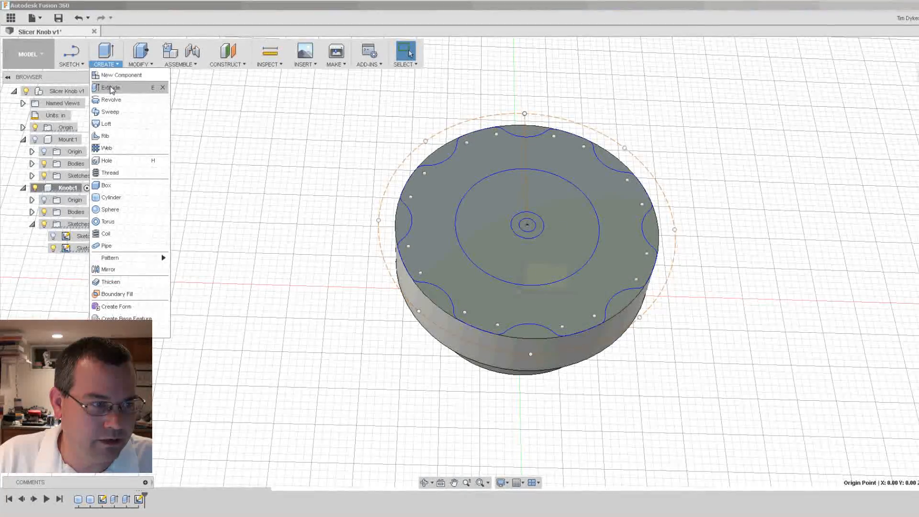
pyautogui.click(111, 88)
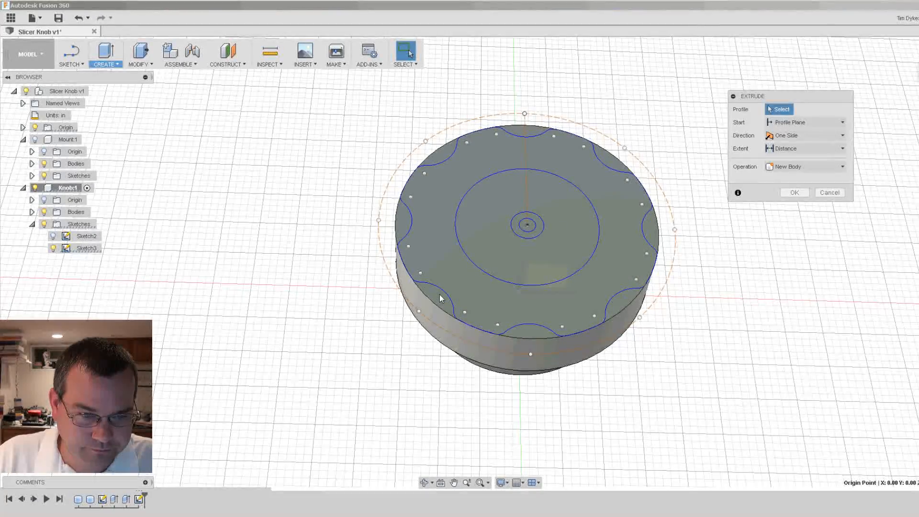
pyautogui.click(526, 331)
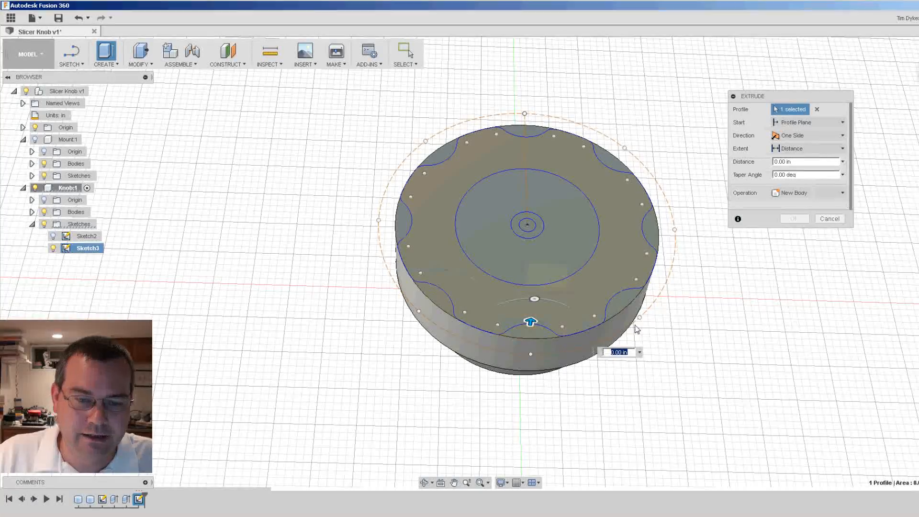
pyautogui.click(618, 306)
pyautogui.click(655, 234)
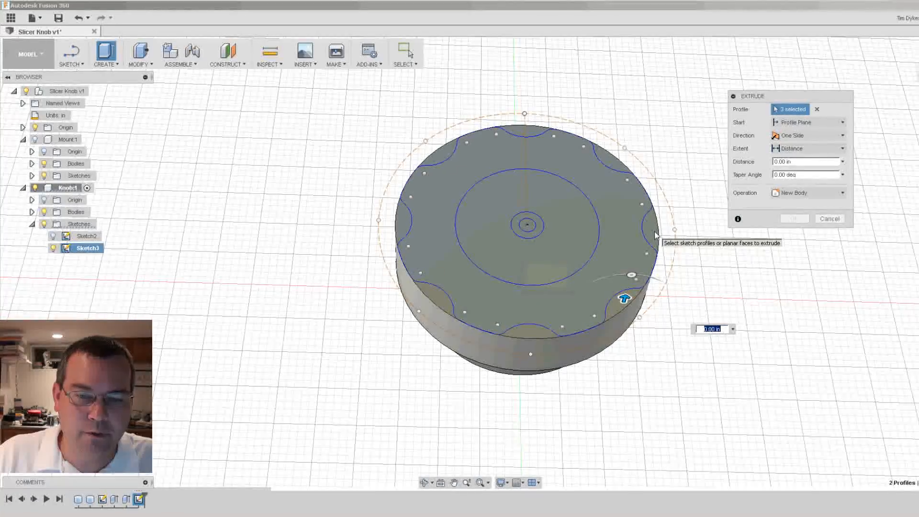
pyautogui.click(615, 165)
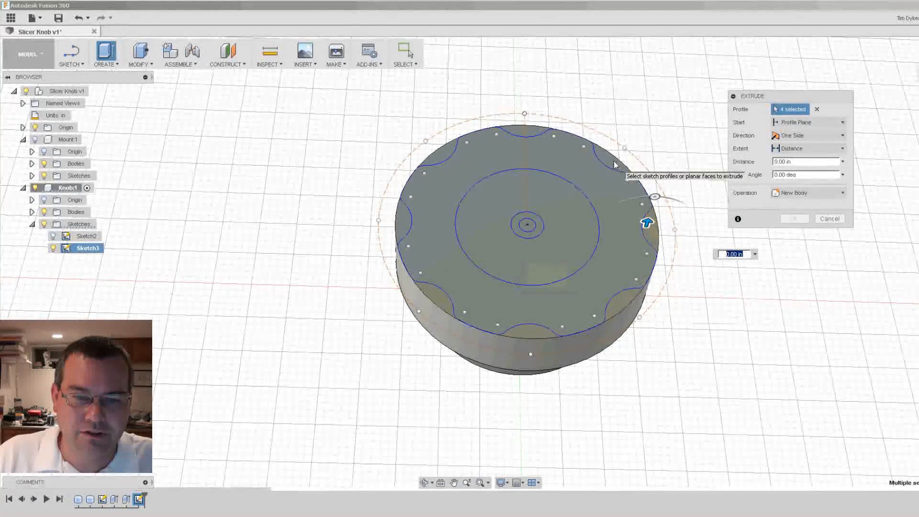
pyautogui.click(530, 135)
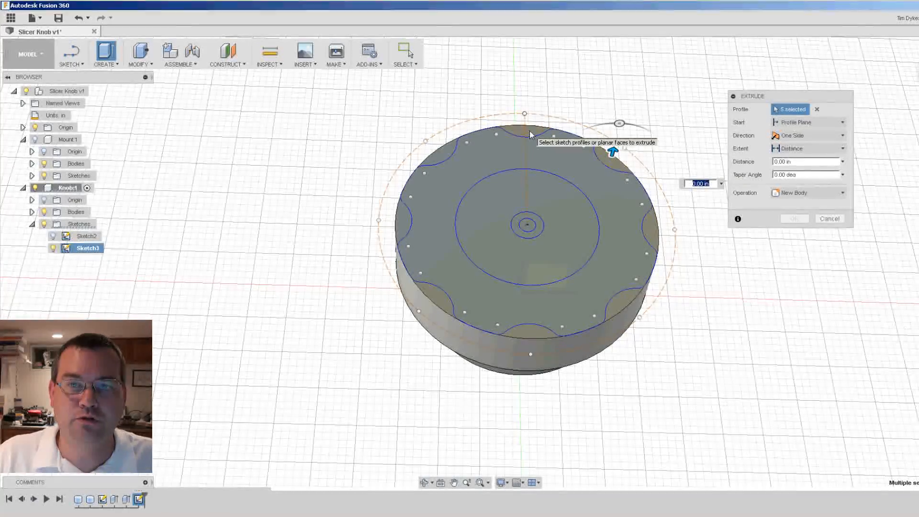
pyautogui.click(446, 153)
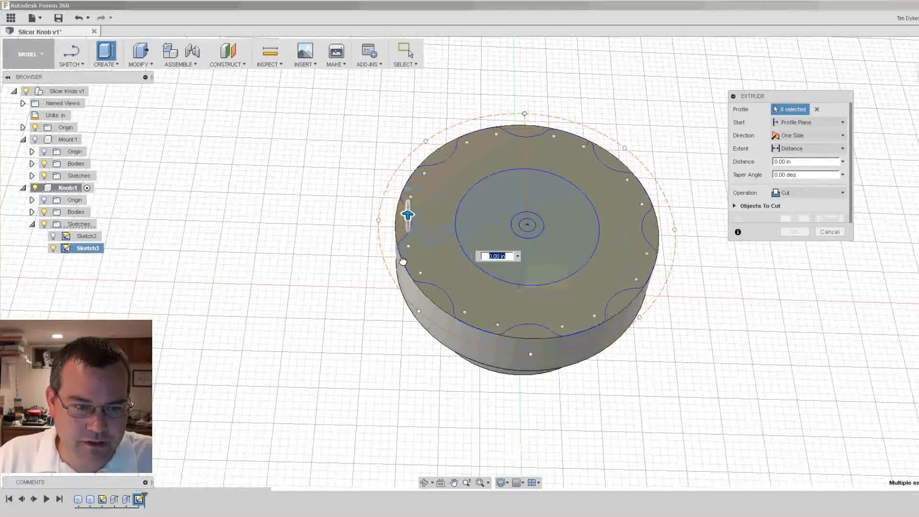
pyautogui.moveTo(408, 213); pyautogui.dragTo(409, 291)
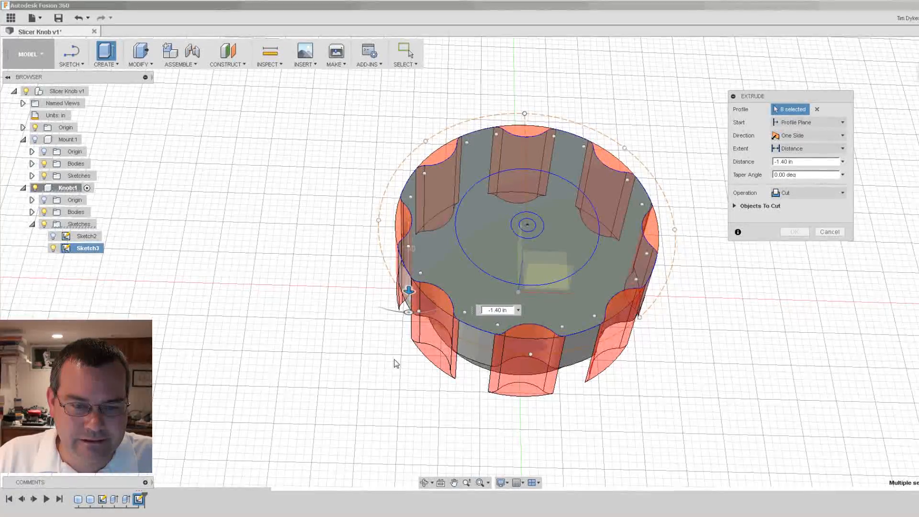
# Step: Try to set the notch cut's distance with the To option, ending at the underside face of the knob's wide rim
pyautogui.keyDown('shift'); pyautogui.moveTo(397, 335); pyautogui.dragTo(415, 244, button='middle'); pyautogui.keyUp('shift')
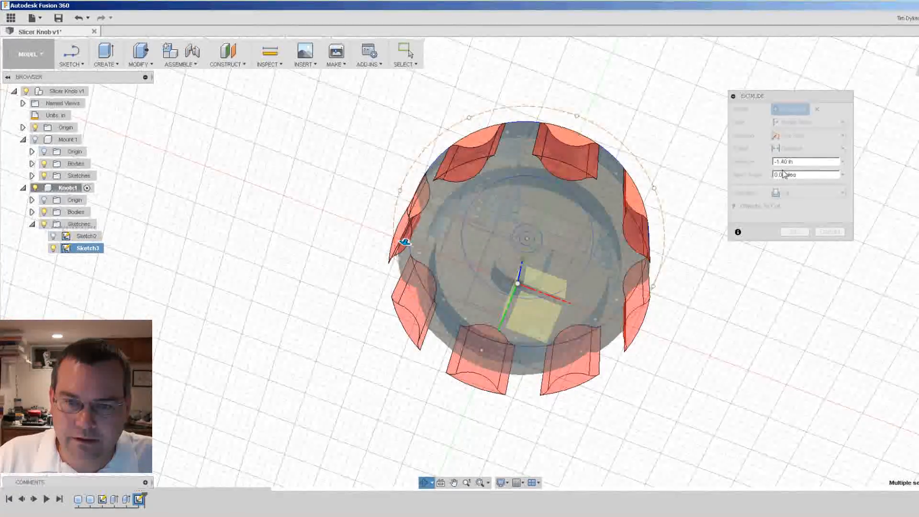
pyautogui.click(843, 161)
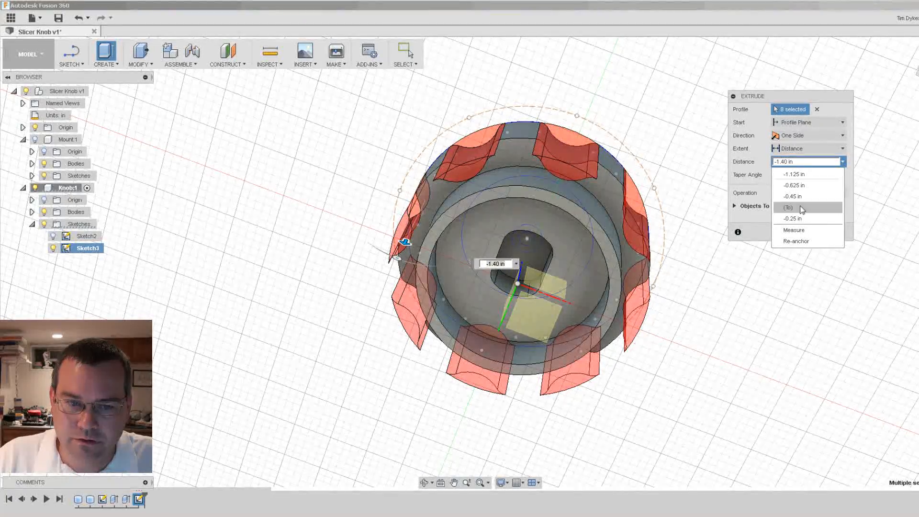
pyautogui.click(801, 208)
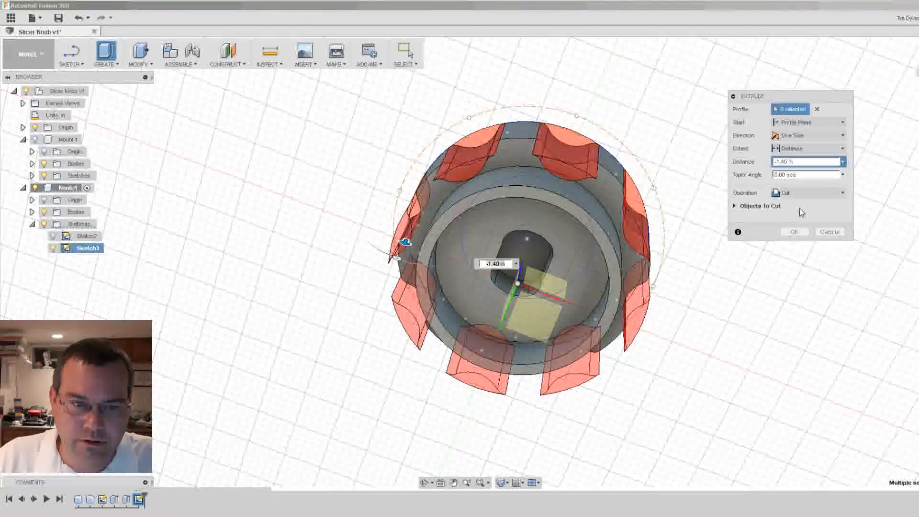
pyautogui.click(517, 151)
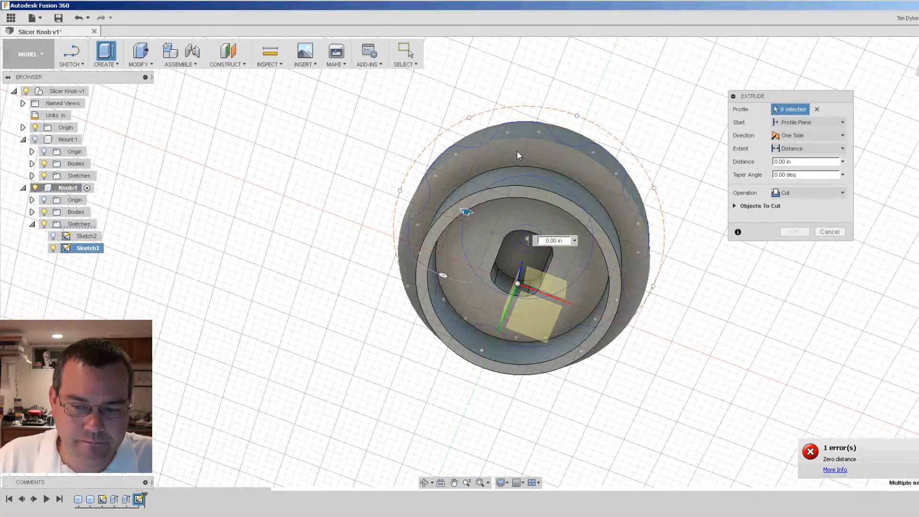
pyautogui.click(842, 161)
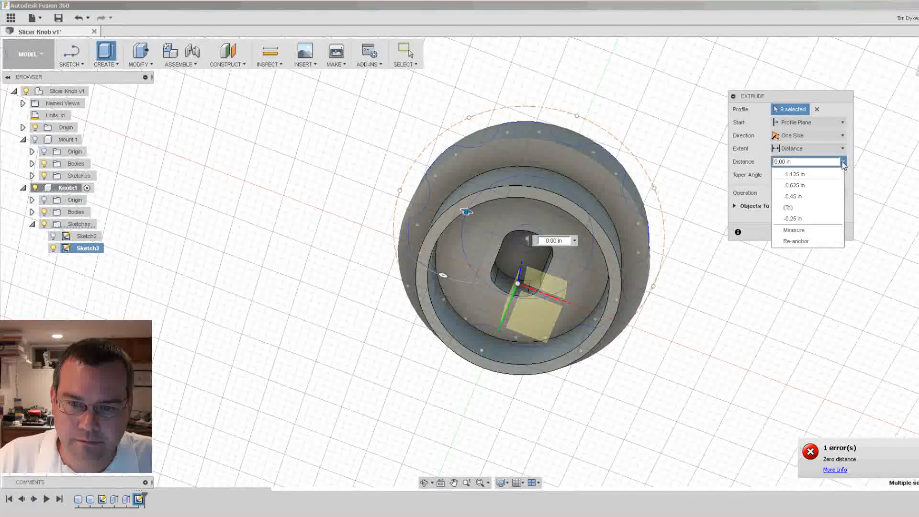
pyautogui.click(795, 209)
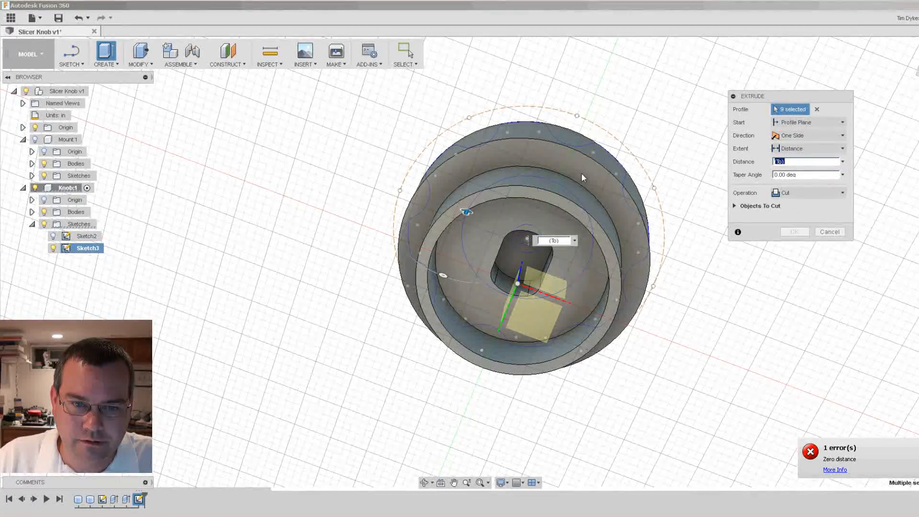
pyautogui.scroll(-1, 582, 173)
pyautogui.keyDown('shift'); pyautogui.moveTo(582, 174); pyautogui.dragTo(612, 155, button='middle'); pyautogui.keyUp('shift')
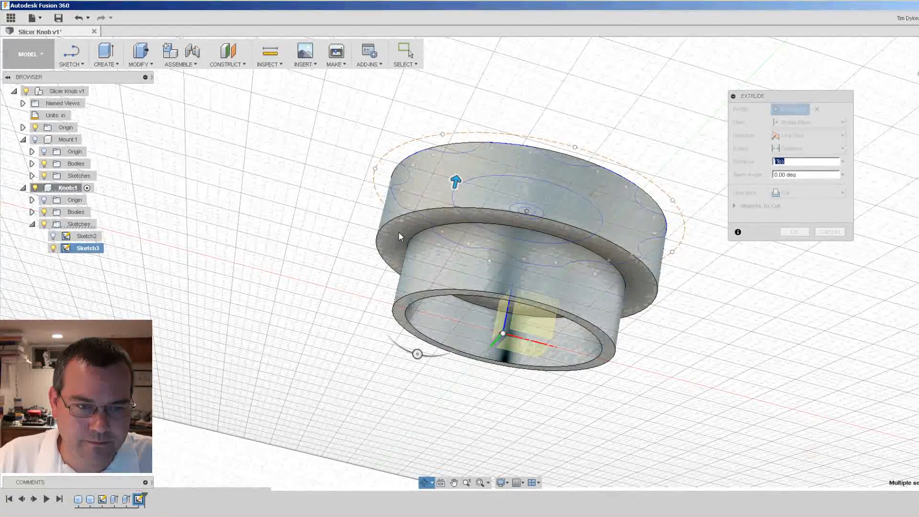
pyautogui.moveTo(455, 180); pyautogui.dragTo(450, 209)
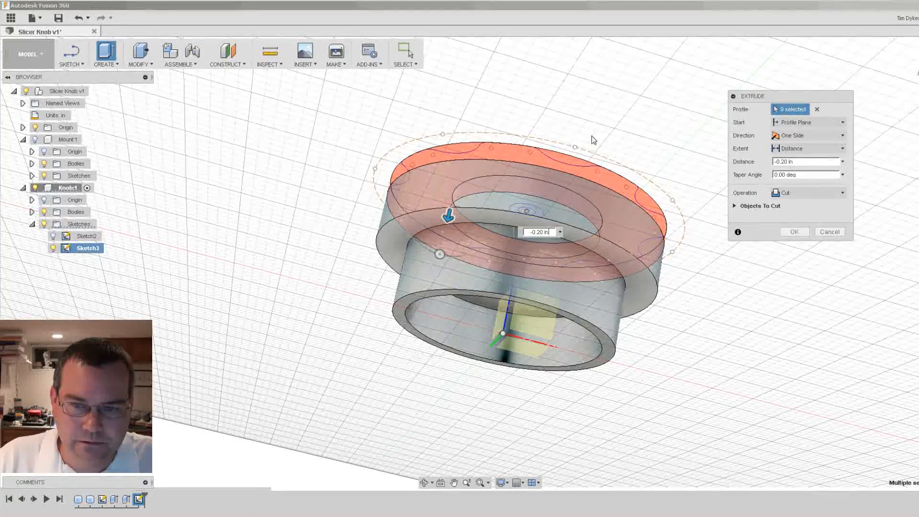
# Step: Cut only the eight notch profiles up to the underside face of the knob's wide rim, using the To distance option
pyautogui.scroll(-2, 610, 153)
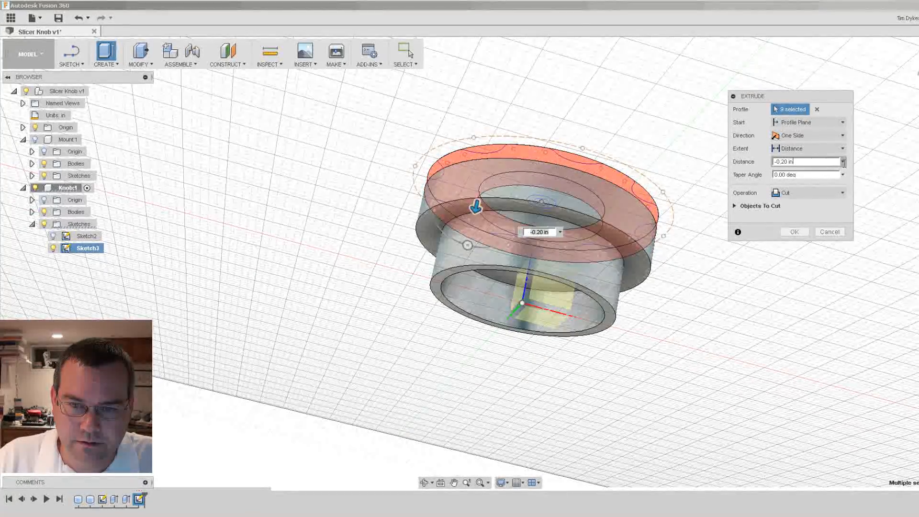
pyautogui.click(842, 161)
pyautogui.click(799, 209)
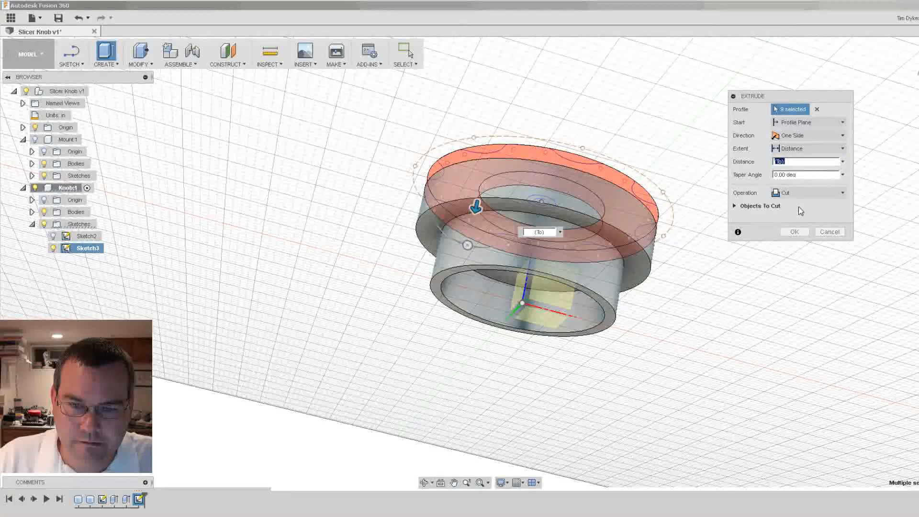
pyautogui.click(635, 261)
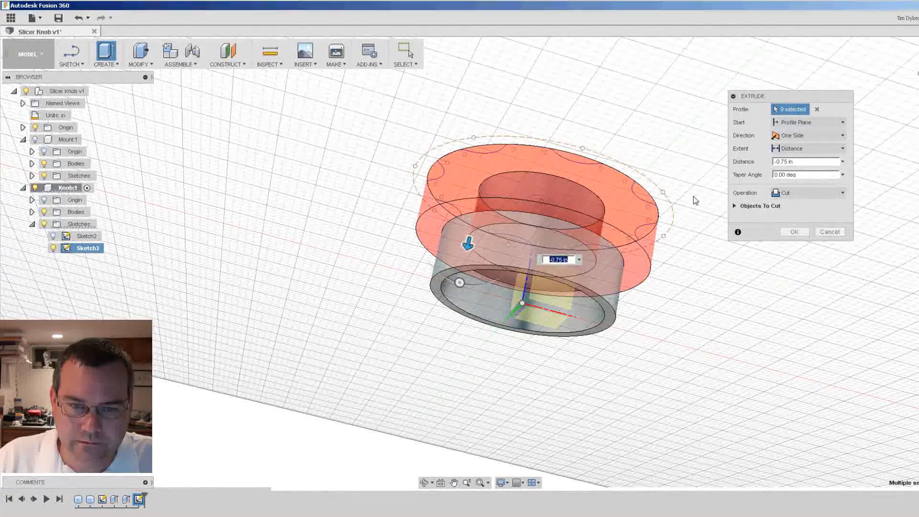
pyautogui.keyDown('shift'); pyautogui.moveTo(686, 263); pyautogui.dragTo(682, 254, button='middle'); pyautogui.keyUp('shift')
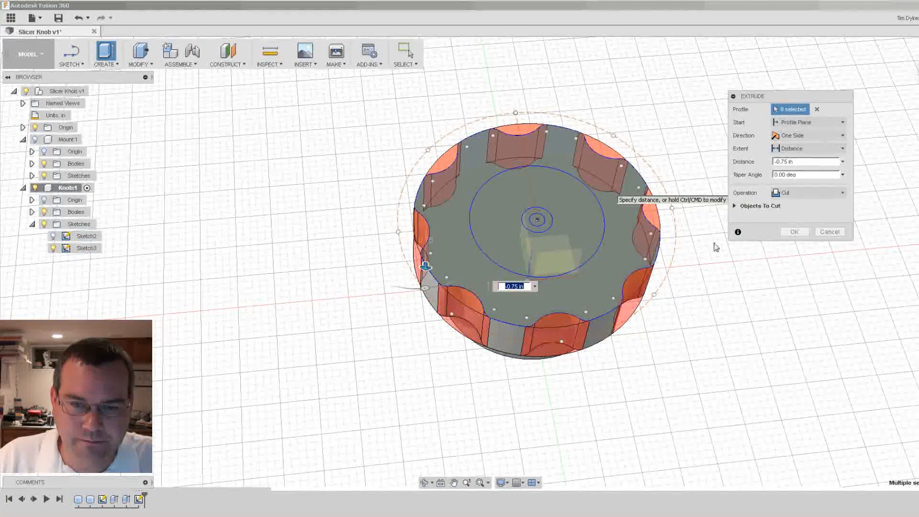
pyautogui.click(794, 233)
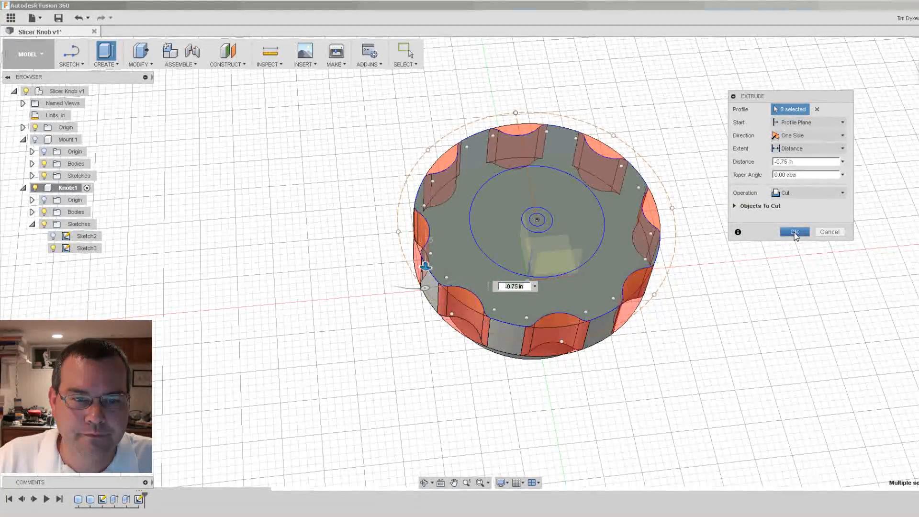
# Step: Show Sketch3 again on top of the notched knob
pyautogui.keyDown('shift'); pyautogui.moveTo(706, 291); pyautogui.dragTo(656, 240, button='middle'); pyautogui.keyUp('shift')
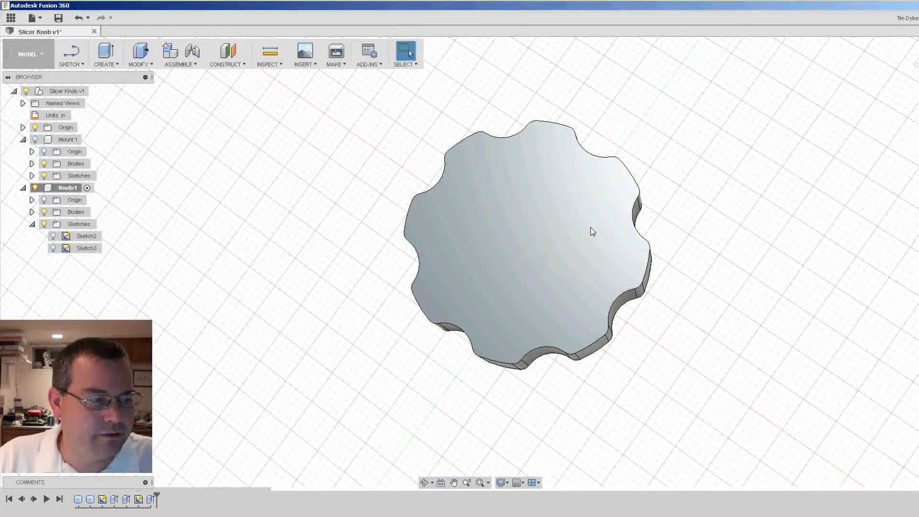
pyautogui.click(53, 248)
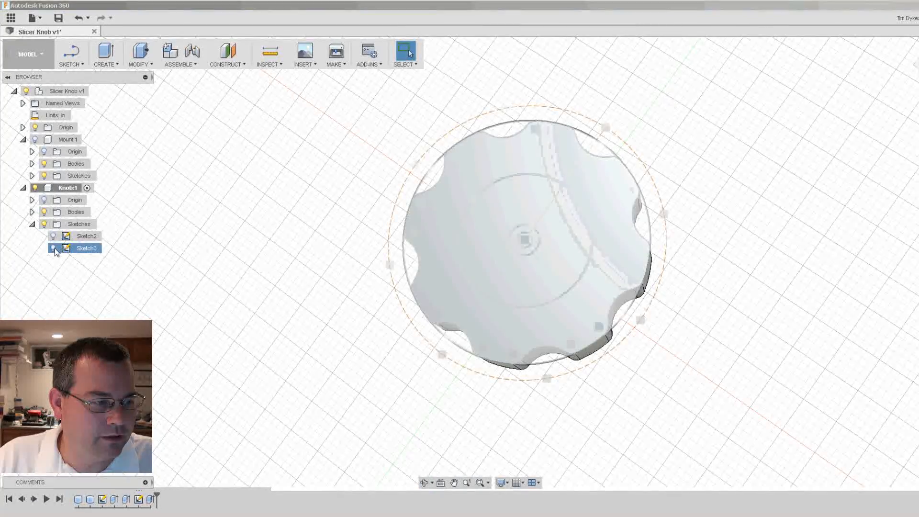
# Step: Start an extrude cut of the innermost centre circle of Sketch3, using the To distance option
pyautogui.keyDown('shift'); pyautogui.moveTo(358, 297); pyautogui.dragTo(360, 289, button='middle'); pyautogui.keyUp('shift')
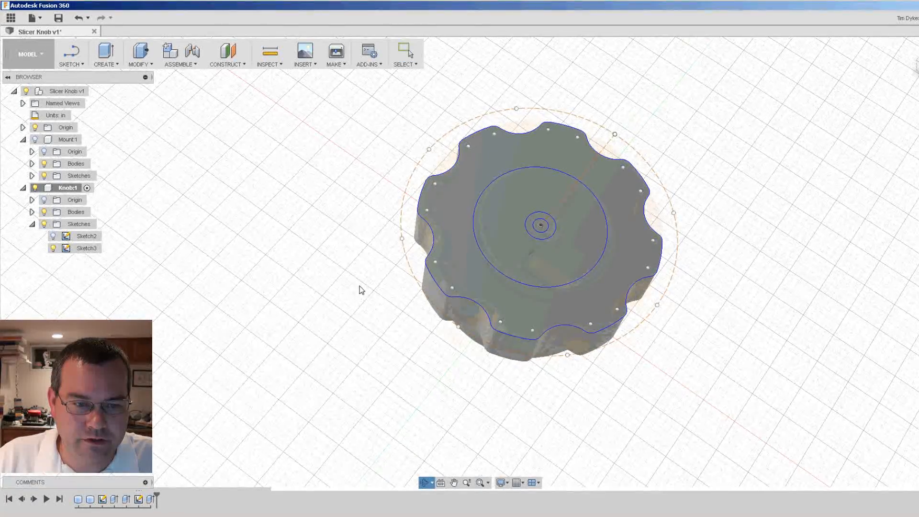
pyautogui.click(107, 65)
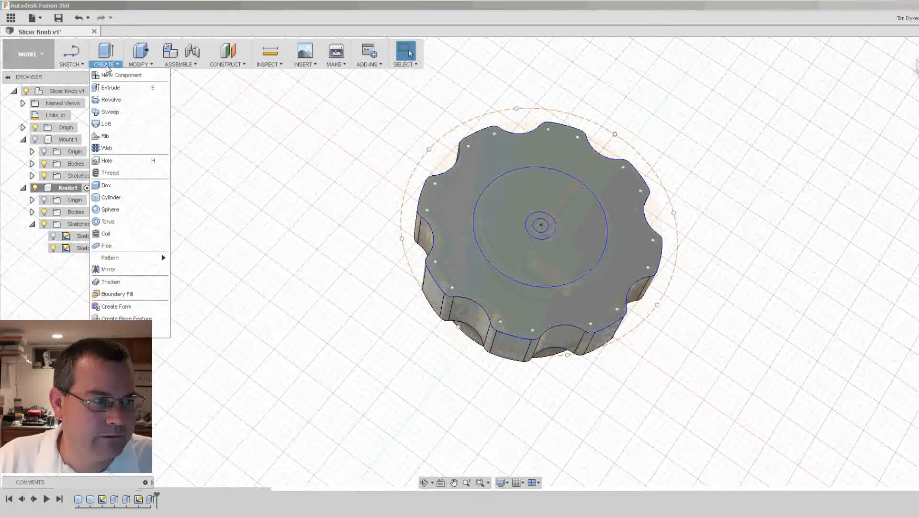
pyautogui.click(111, 89)
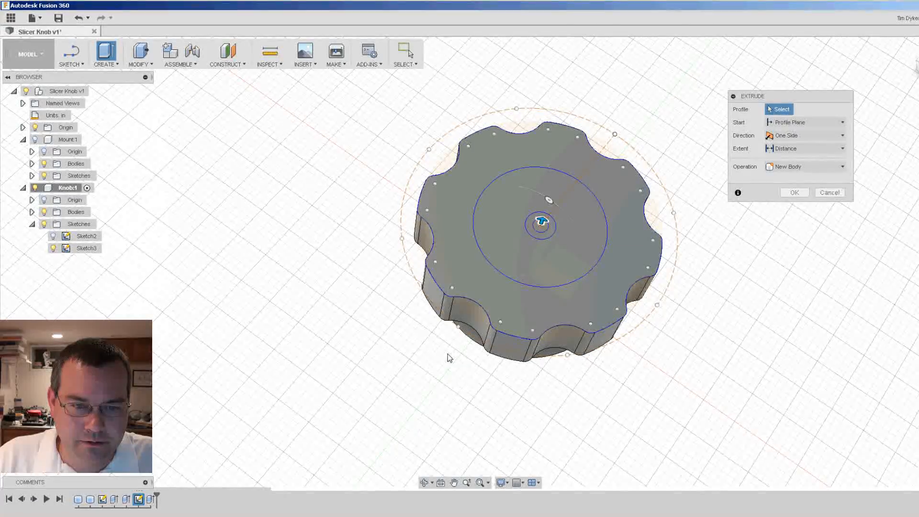
pyautogui.keyDown('shift'); pyautogui.moveTo(457, 311); pyautogui.dragTo(479, 195, button='middle'); pyautogui.keyUp('shift')
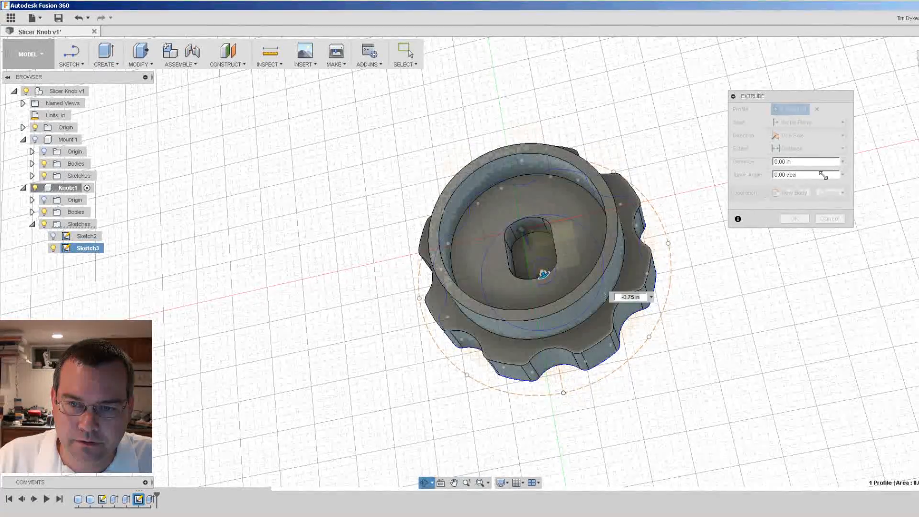
pyautogui.click(842, 162)
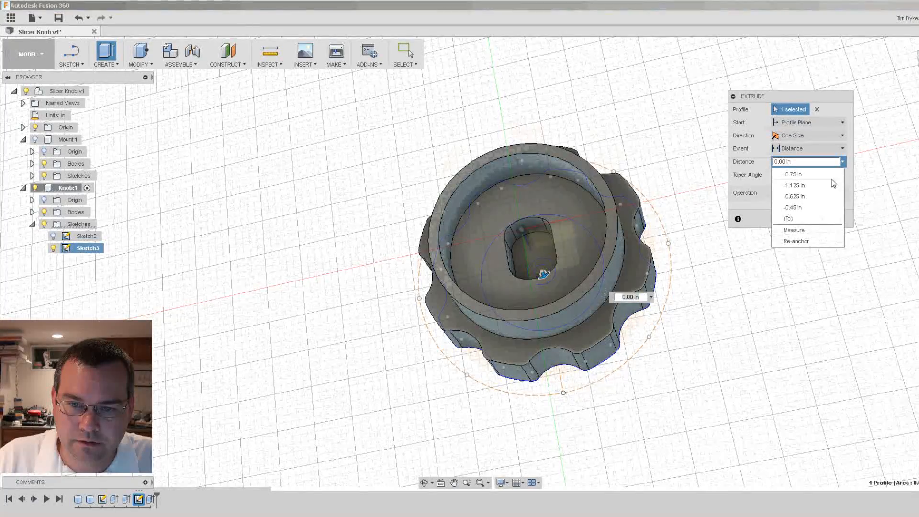
pyautogui.click(808, 217)
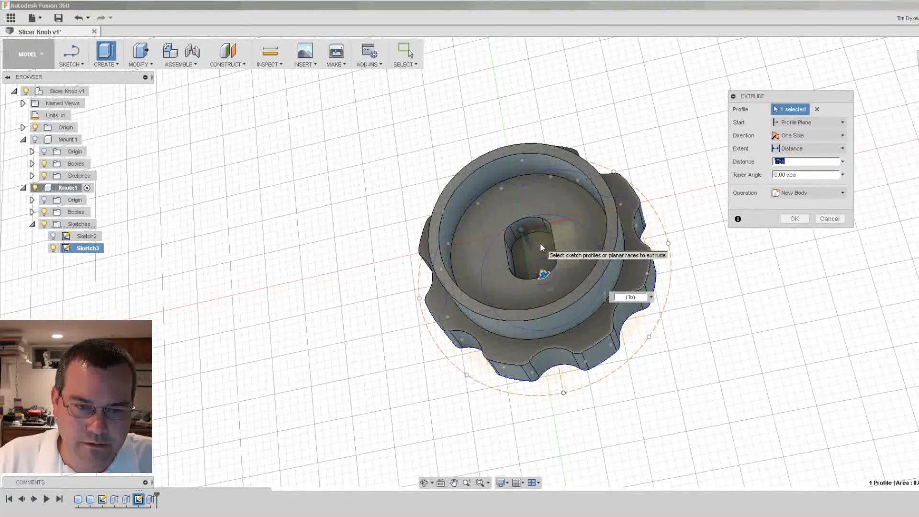
pyautogui.scroll(5, 540, 242)
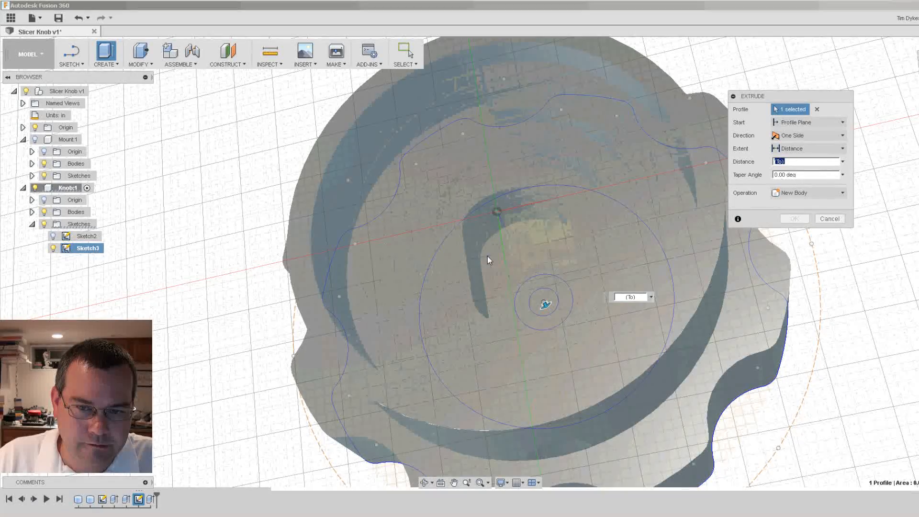
pyautogui.click(490, 257)
pyautogui.click(806, 189)
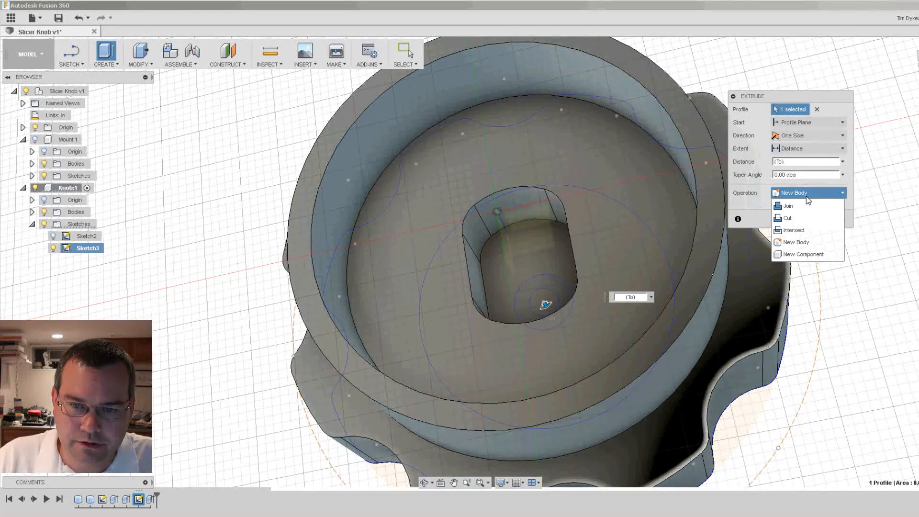
pyautogui.click(796, 219)
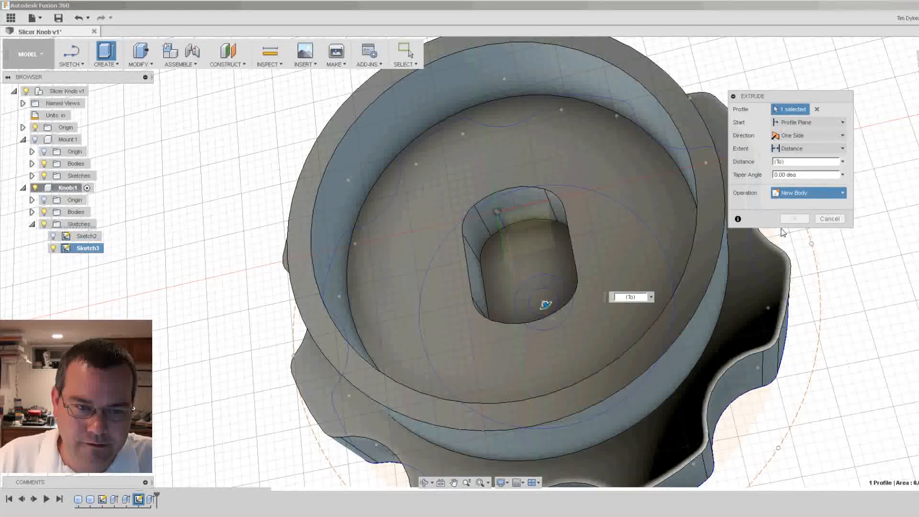
# Step: End the centre cut at the floor face of the flat-sided slot in the knob's underside, using the To distance option
pyautogui.click(495, 255)
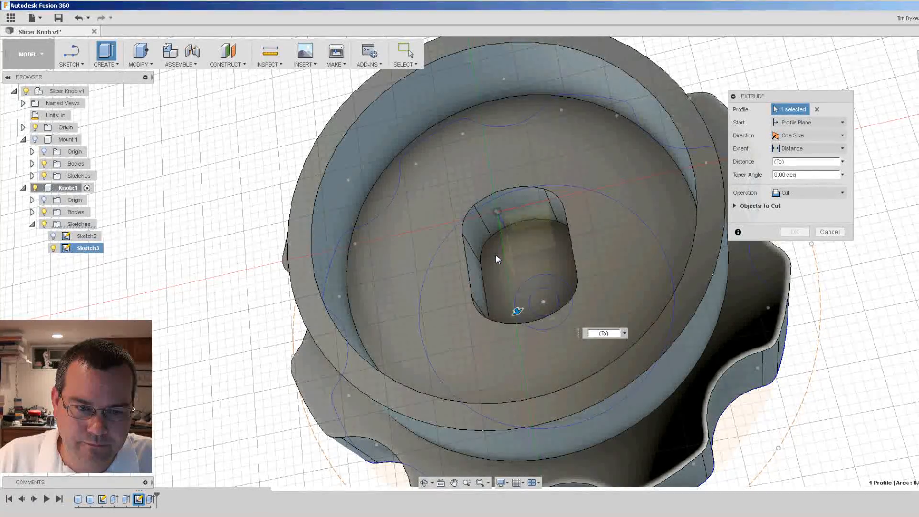
pyautogui.click(496, 254)
pyautogui.moveTo(512, 307); pyautogui.dragTo(501, 286)
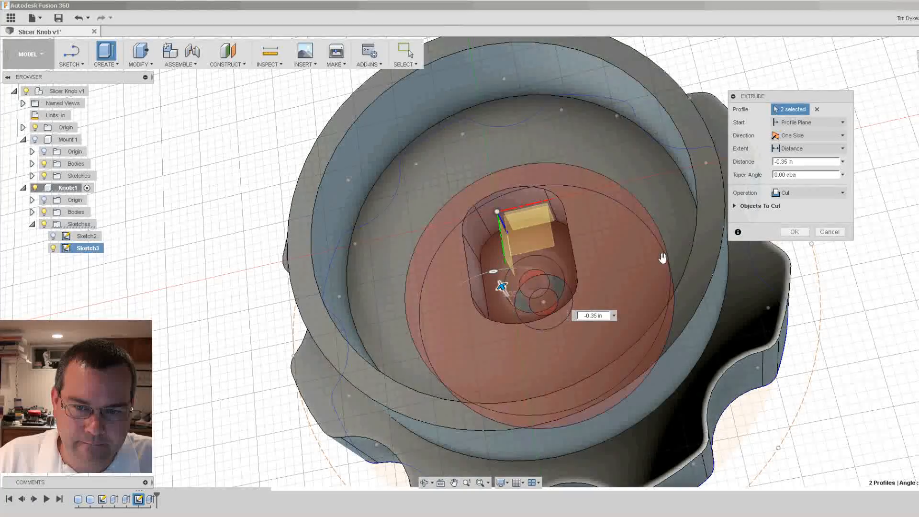
pyautogui.click(830, 161)
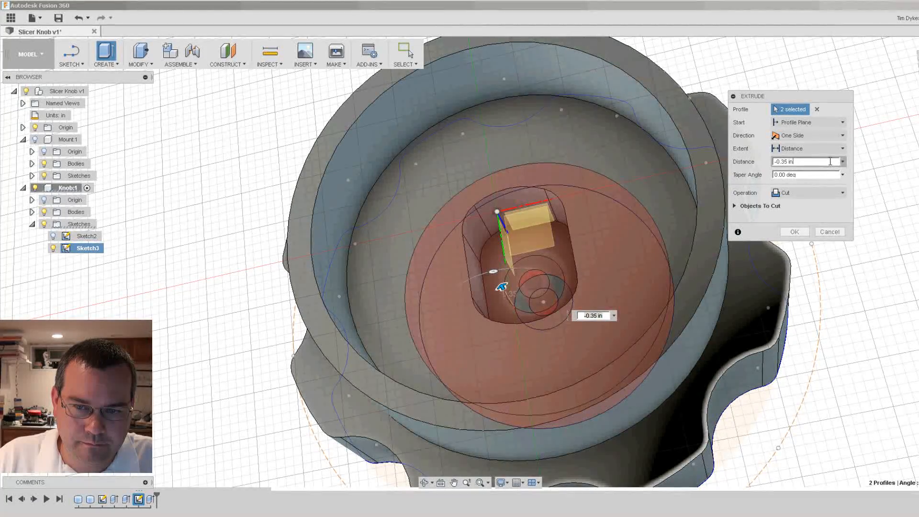
pyautogui.click(843, 163)
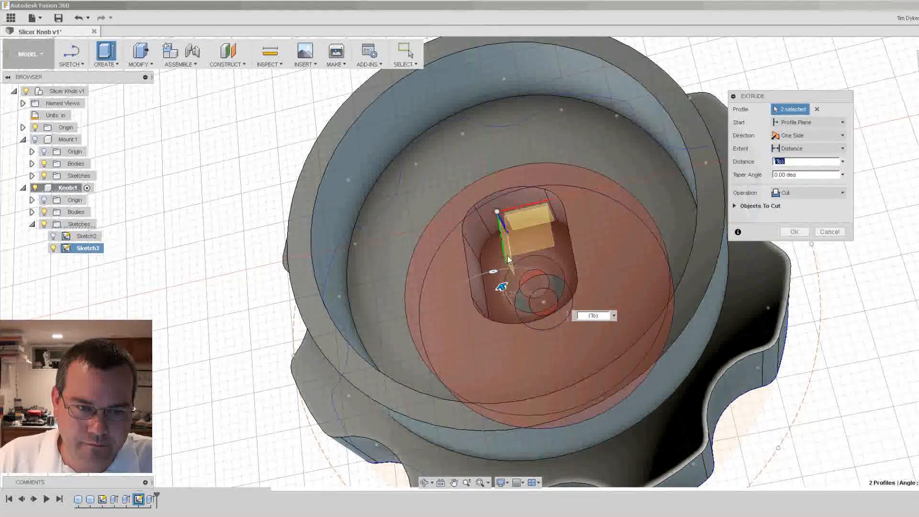
pyautogui.click(492, 252)
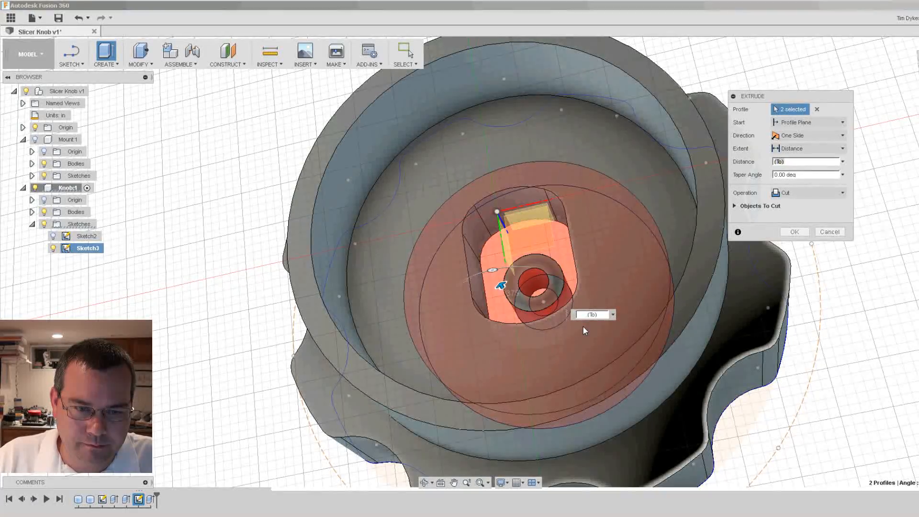
# Step: Remove the large ring profile from the cut's selection and finish cutting only the innermost circle
pyautogui.scroll(-4, 593, 259)
pyautogui.keyDown('shift'); pyautogui.moveTo(593, 258); pyautogui.dragTo(565, 295, button='middle'); pyautogui.keyUp('shift')
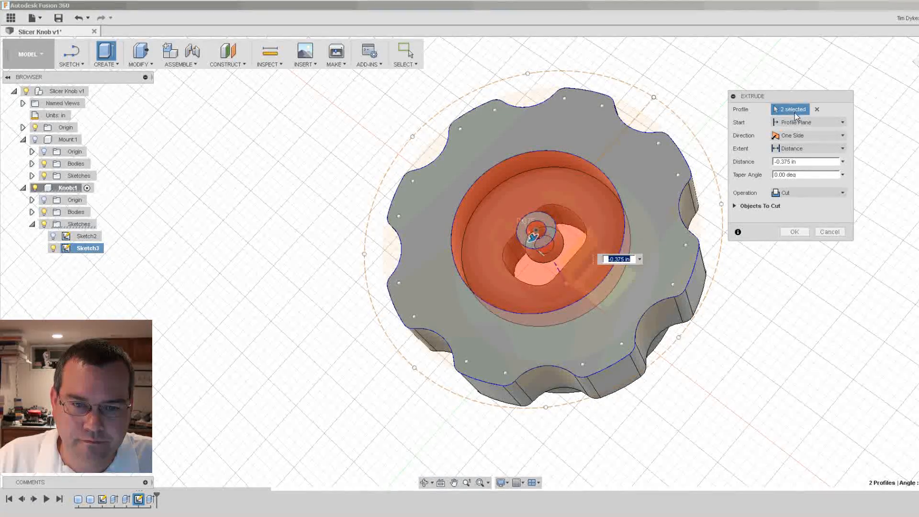
pyautogui.click(588, 205)
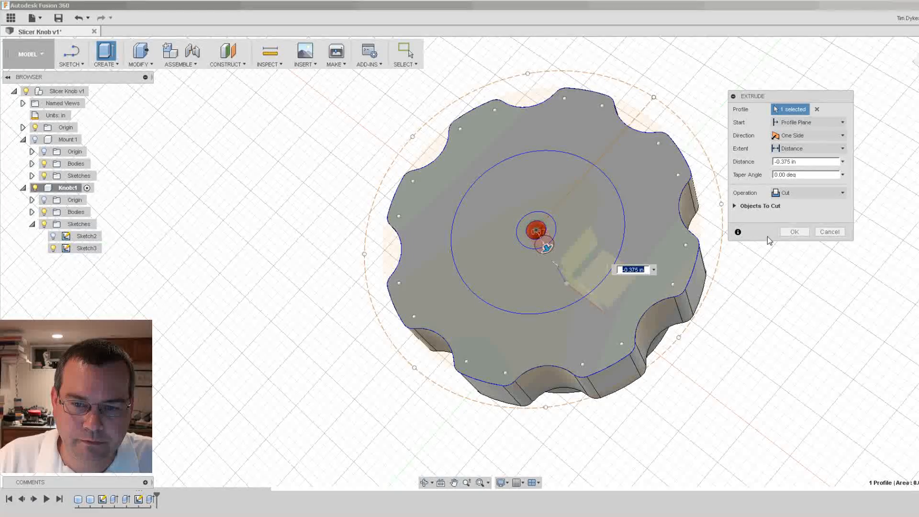
pyautogui.click(792, 232)
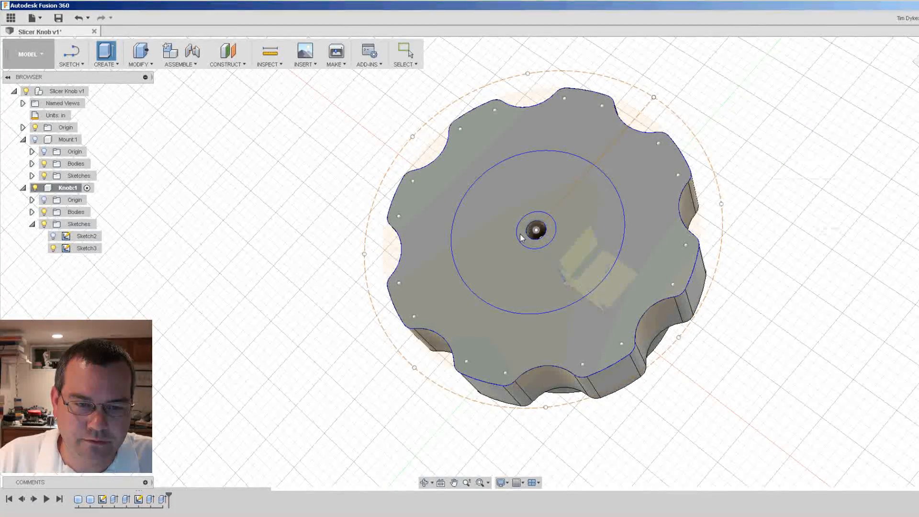
# Step: Extrude-cut the narrow ring between the two small centre circles with a distance of -0.45 in
pyautogui.scroll(2, 512, 236)
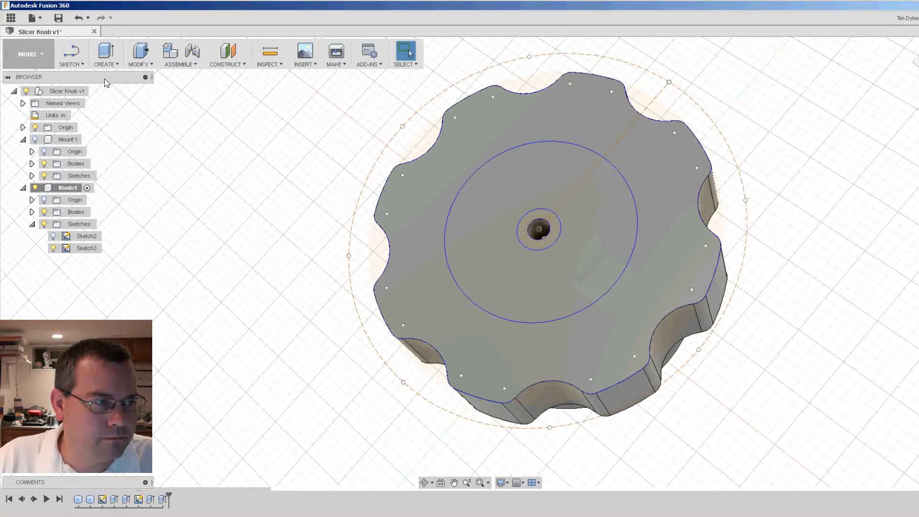
pyautogui.click(104, 61)
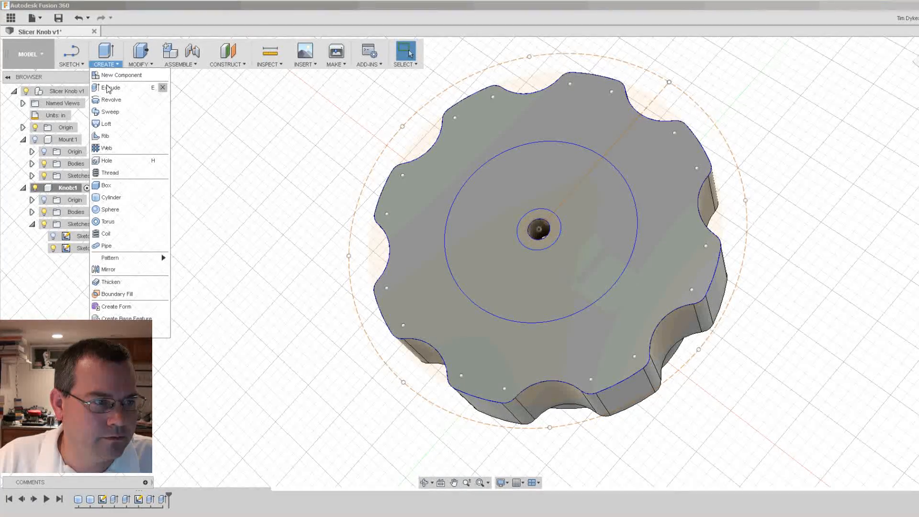
pyautogui.click(110, 88)
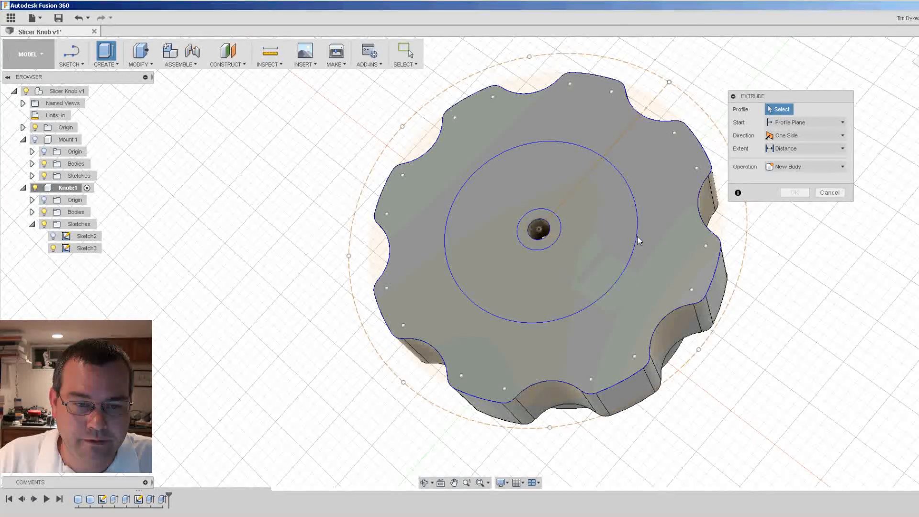
pyautogui.click(528, 219)
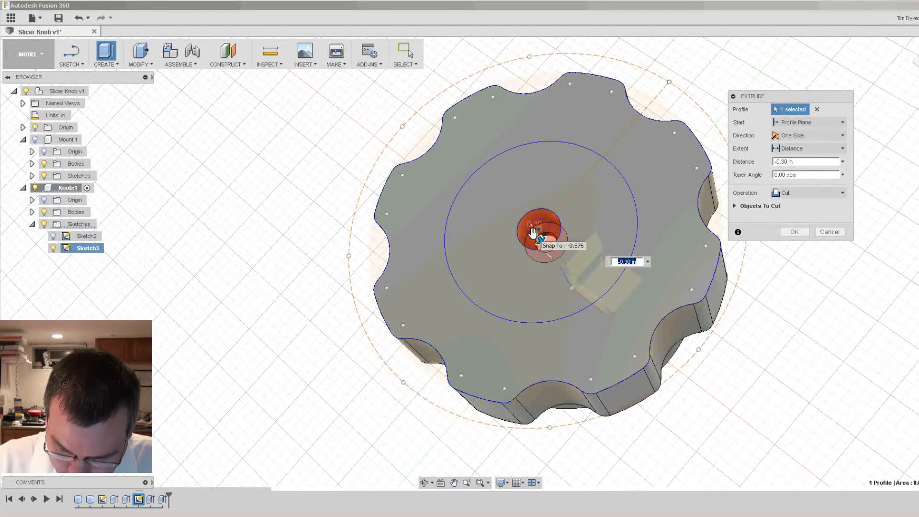
pyautogui.write('.45')
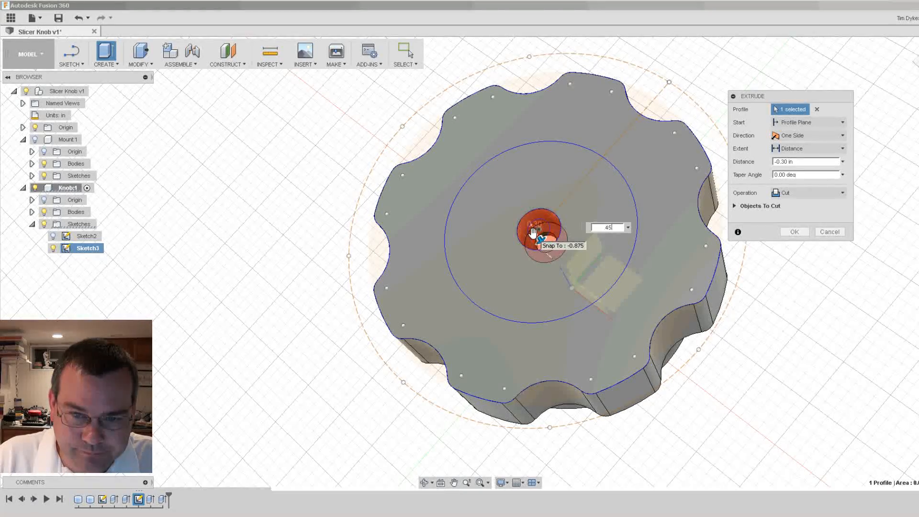
pyautogui.click(795, 195)
pyautogui.click(794, 224)
pyautogui.press('Down')
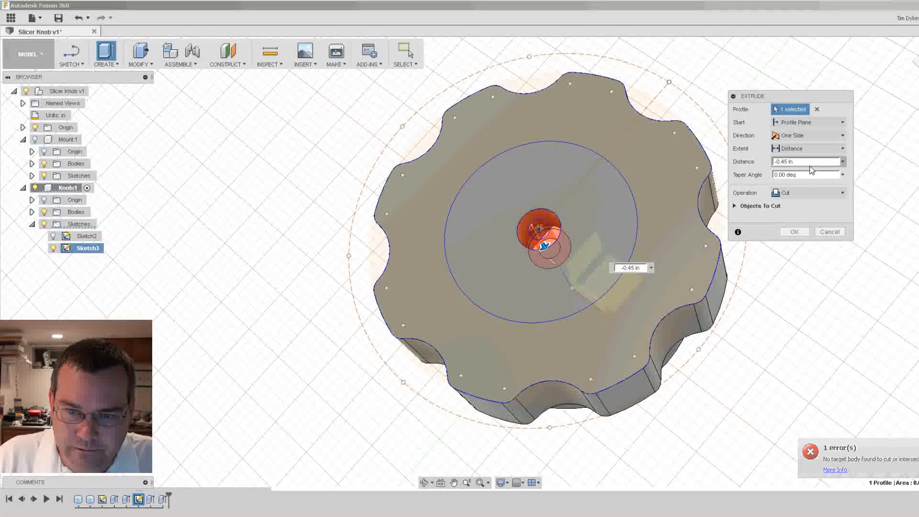
pyautogui.click(794, 232)
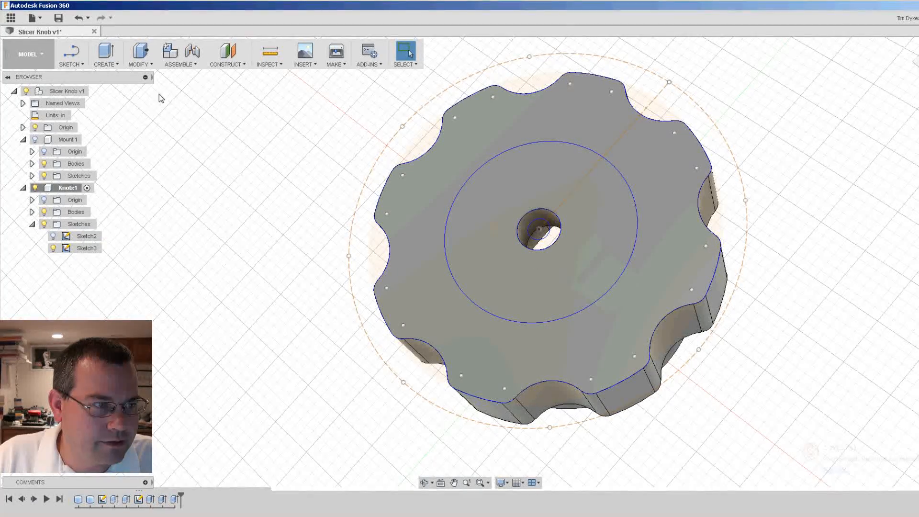
# Step: Extrude-cut the wide ring between the centre hole and the large inner circle with a distance of -0.25 in
pyautogui.click(101, 67)
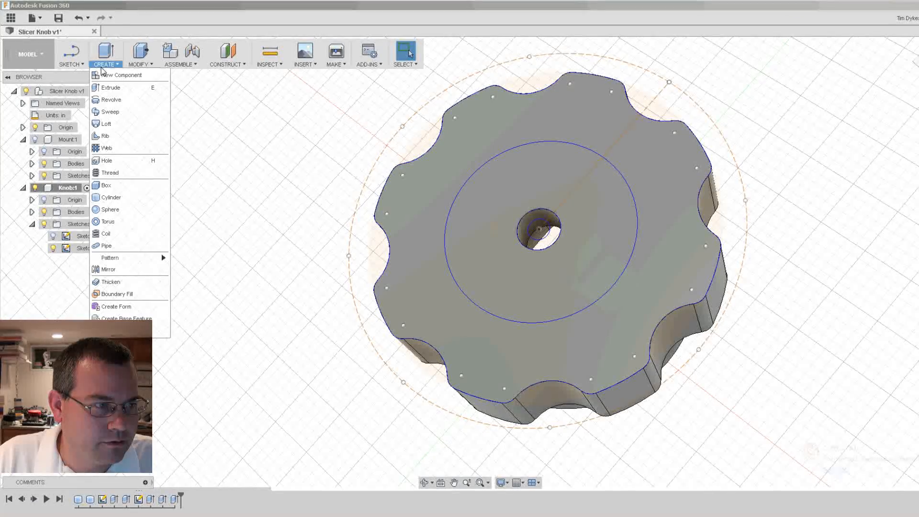
pyautogui.click(110, 90)
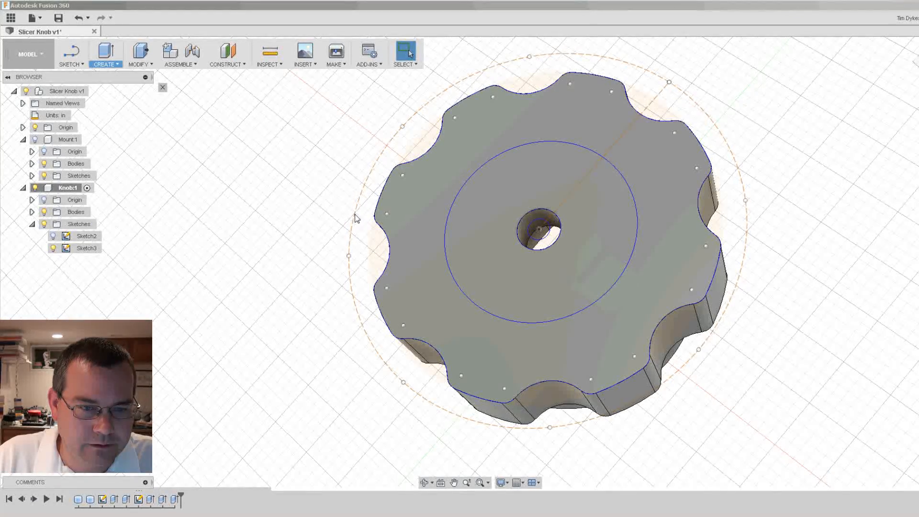
pyautogui.click(482, 236)
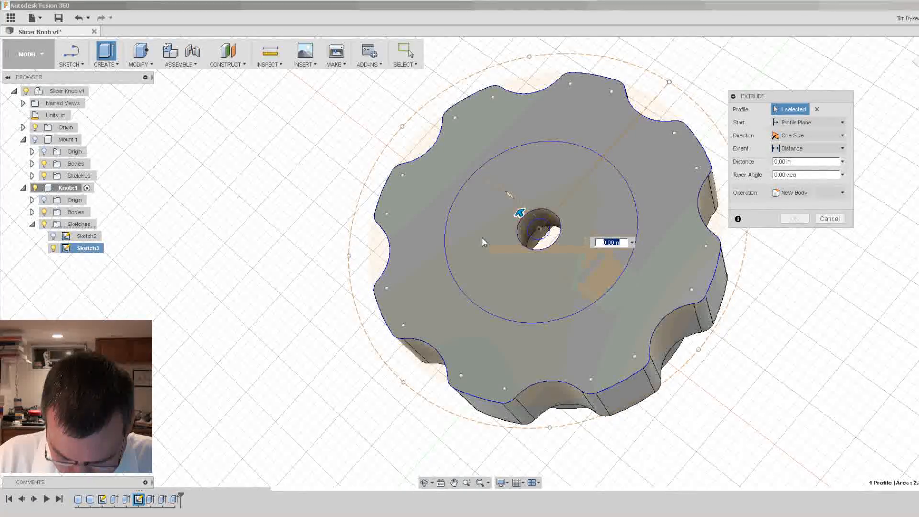
pyautogui.write('-.25')
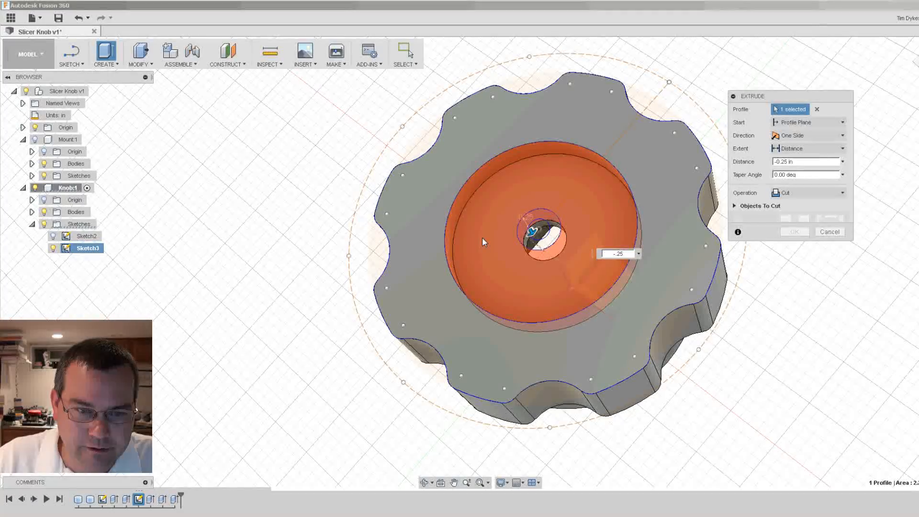
pyautogui.press('Return')
# Step: Hide Sketch3 and measure the distance between the top recess floor and the wide flat floor inside the knob's underside
pyautogui.scroll(4, 521, 252)
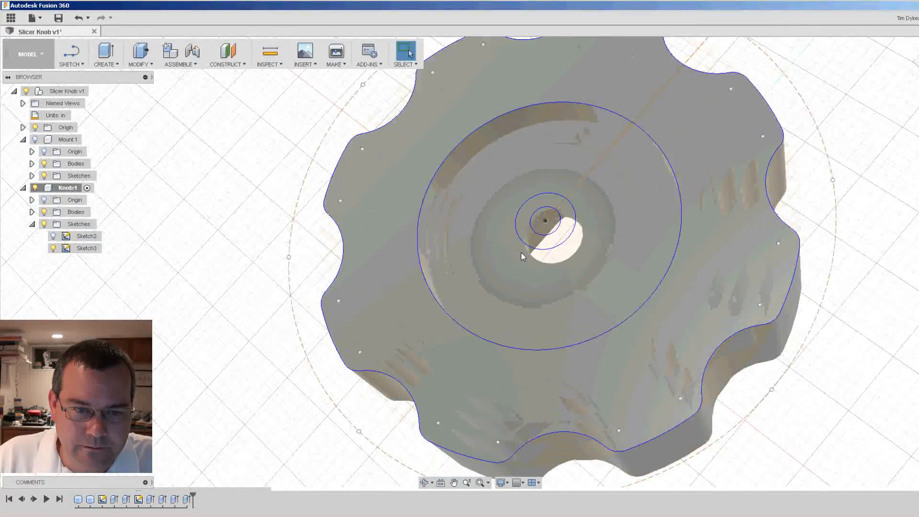
pyautogui.keyDown('shift'); pyautogui.moveTo(521, 252); pyautogui.dragTo(509, 347, button='middle'); pyautogui.keyUp('shift')
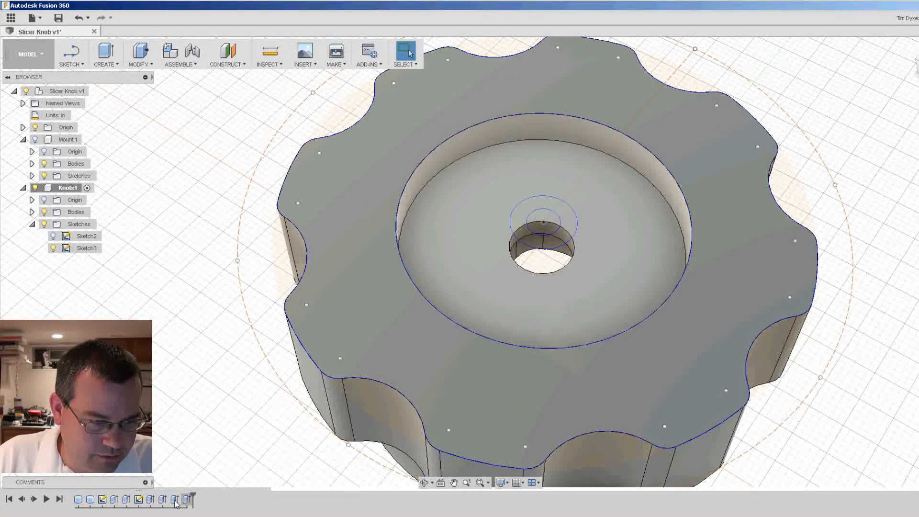
pyautogui.click(175, 500)
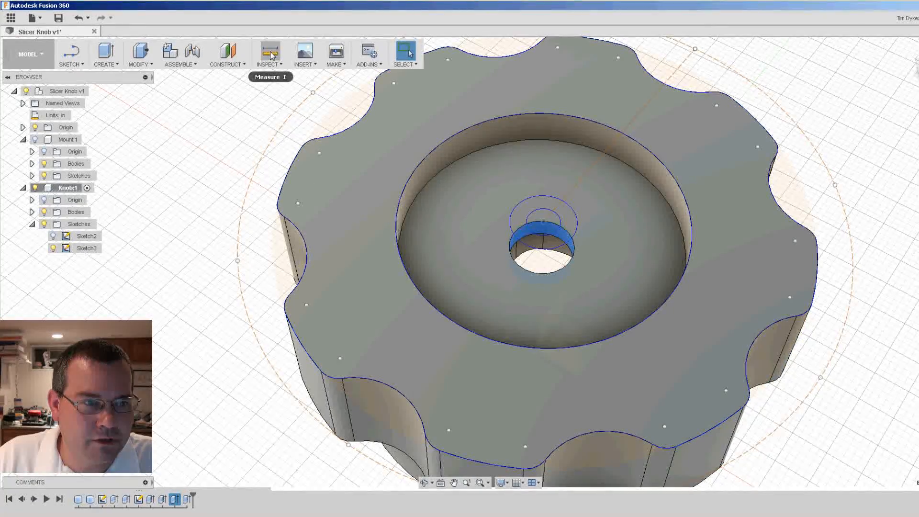
pyautogui.press('i')
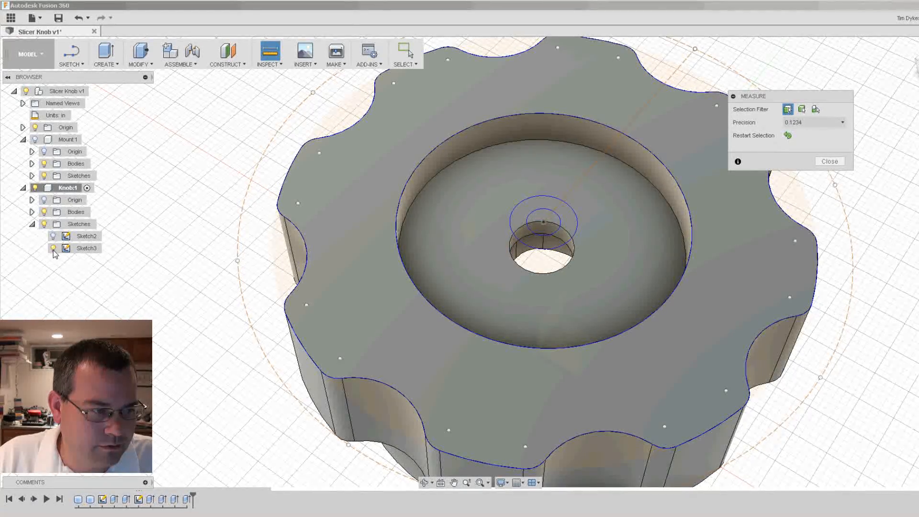
pyautogui.click(485, 244)
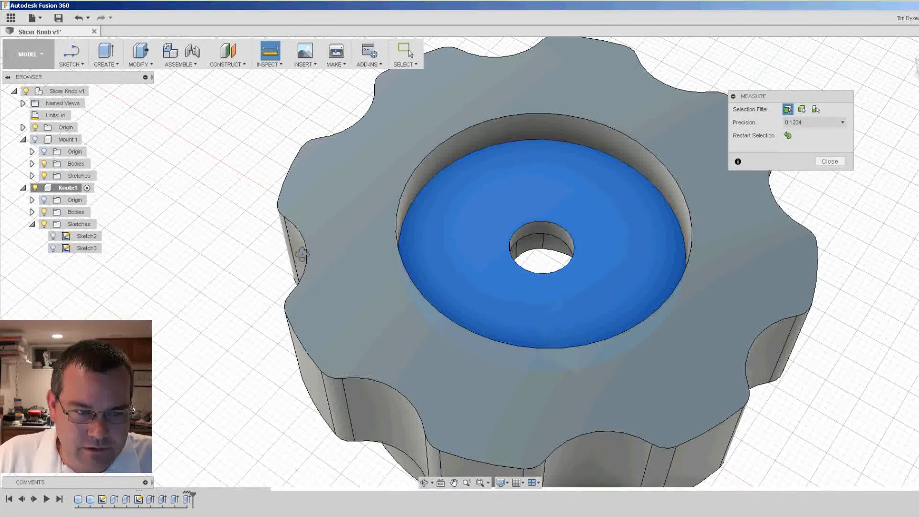
pyautogui.keyDown('shift'); pyautogui.moveTo(301, 254); pyautogui.dragTo(370, 221, button='middle'); pyautogui.keyUp('shift')
pyautogui.scroll(-5, 460, 272)
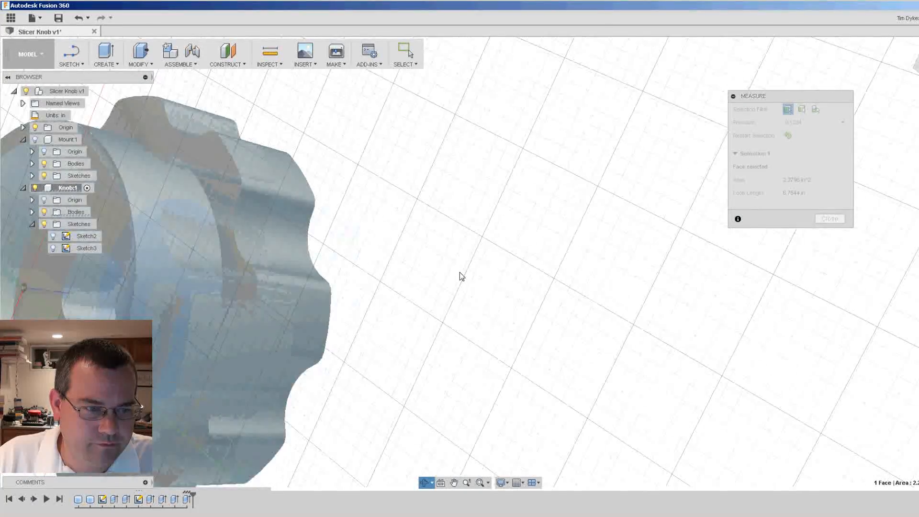
pyautogui.scroll(-3, 238, 269)
pyautogui.scroll(3, 238, 269)
pyautogui.scroll(5, 238, 269)
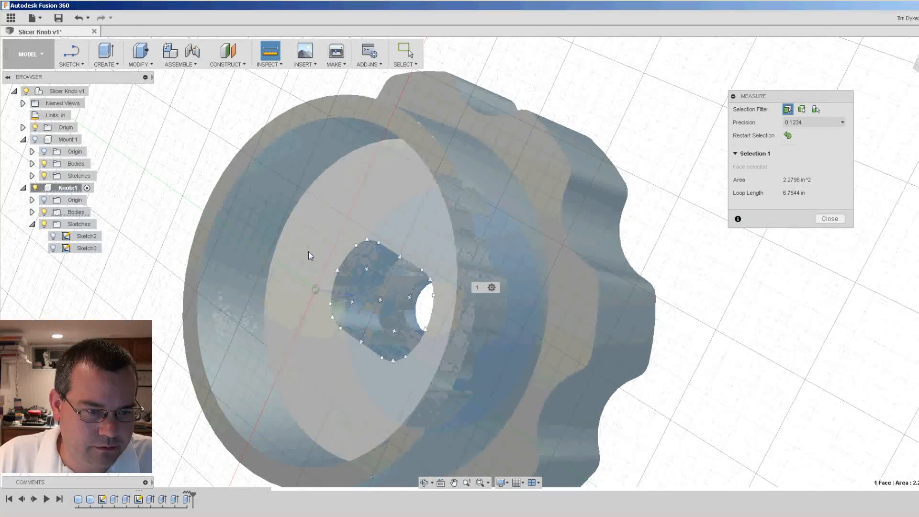
pyautogui.click(309, 254)
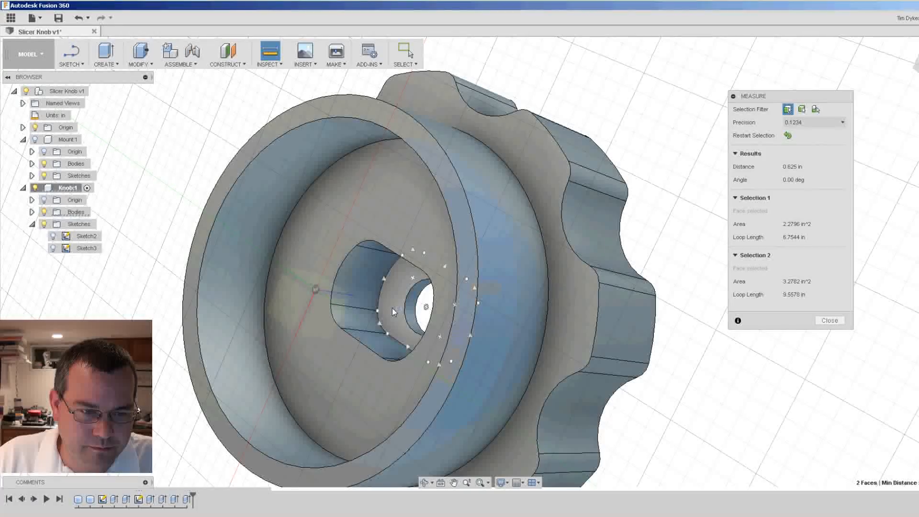
# Step: Measure the thickness between the floor of the flat-sided slot and the top recess floor
pyautogui.click(392, 305)
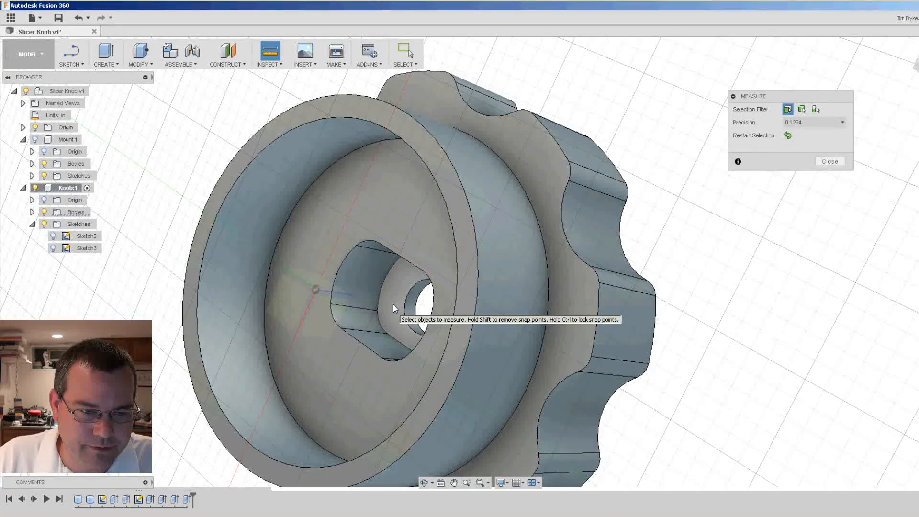
pyautogui.click(392, 305)
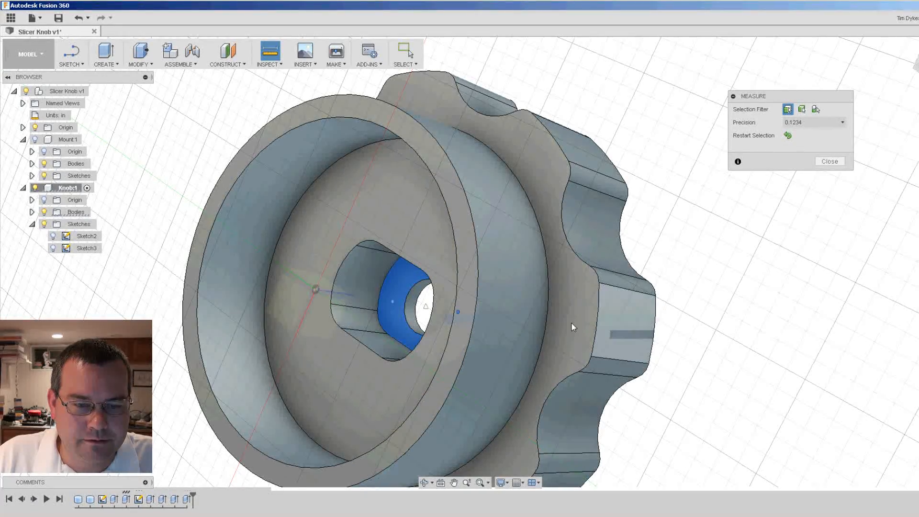
pyautogui.keyDown('shift'); pyautogui.moveTo(501, 324); pyautogui.dragTo(628, 283, button='middle'); pyautogui.keyUp('shift')
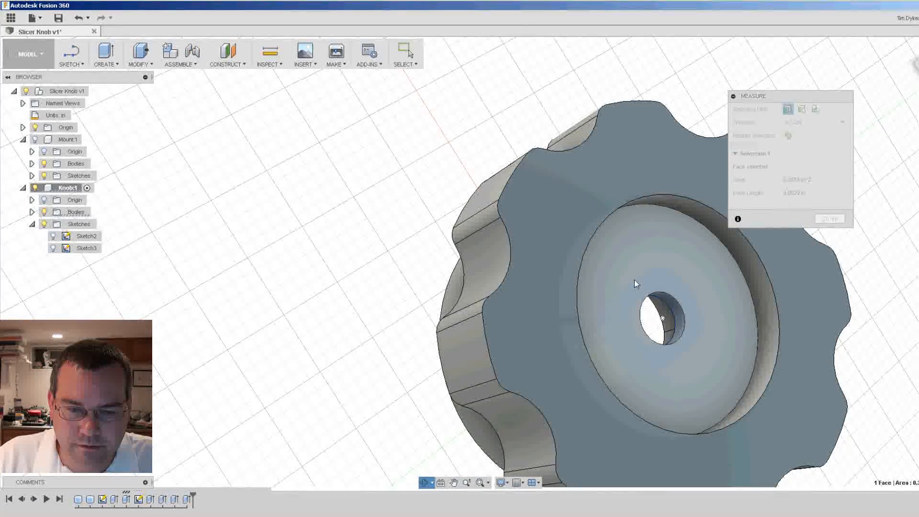
pyautogui.click(634, 280)
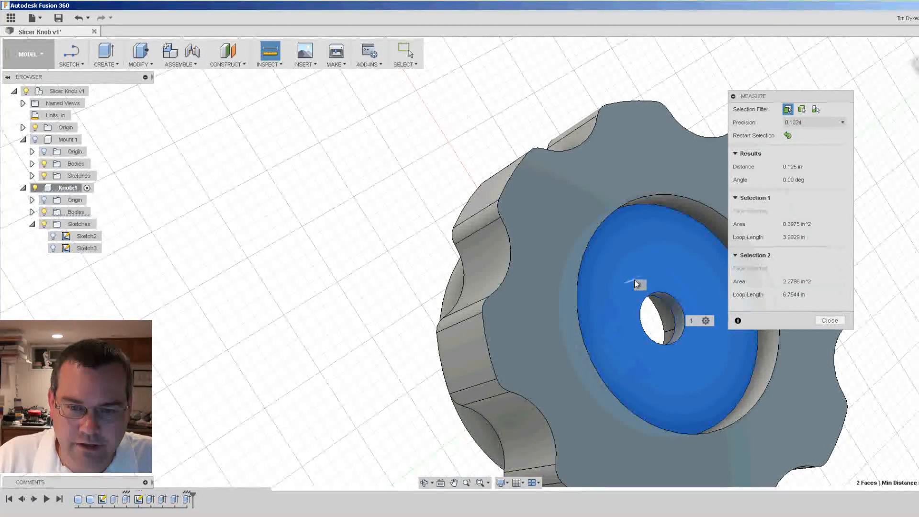
pyautogui.click(829, 321)
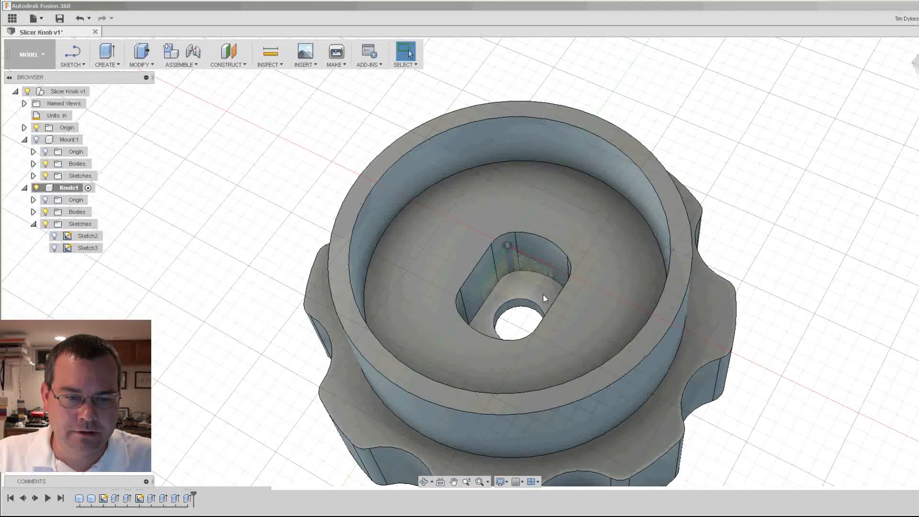
pyautogui.click(838, 208)
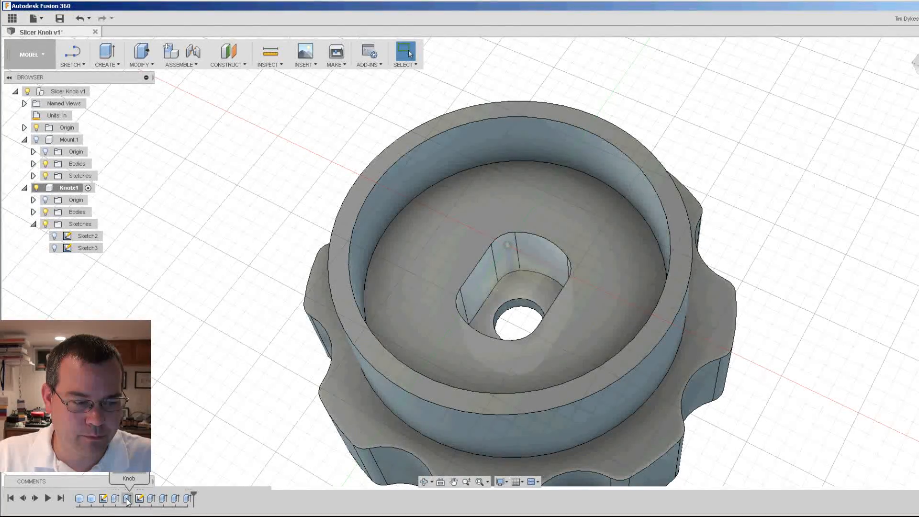
# Step: Edit the flat-sided slot's extrude cut in the knob's underside and set its distance to -.950 in
pyautogui.click(127, 499)
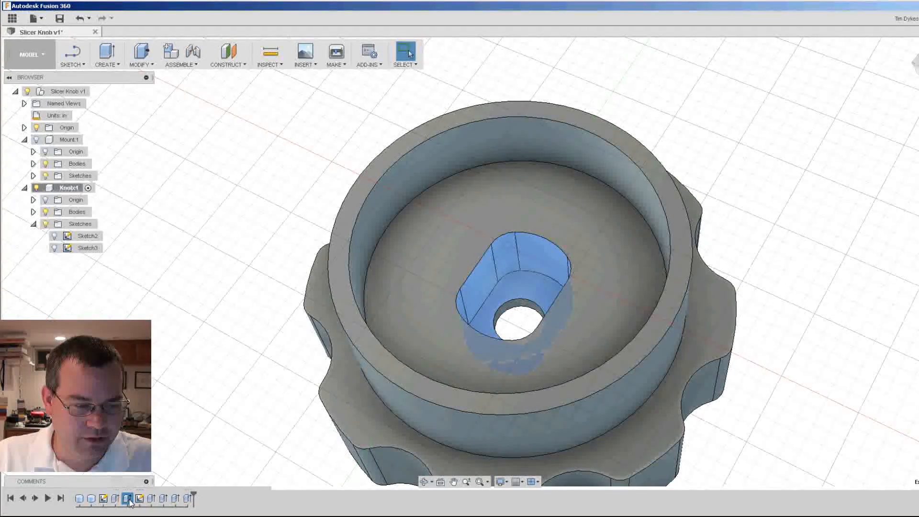
pyautogui.rightClick(129, 500)
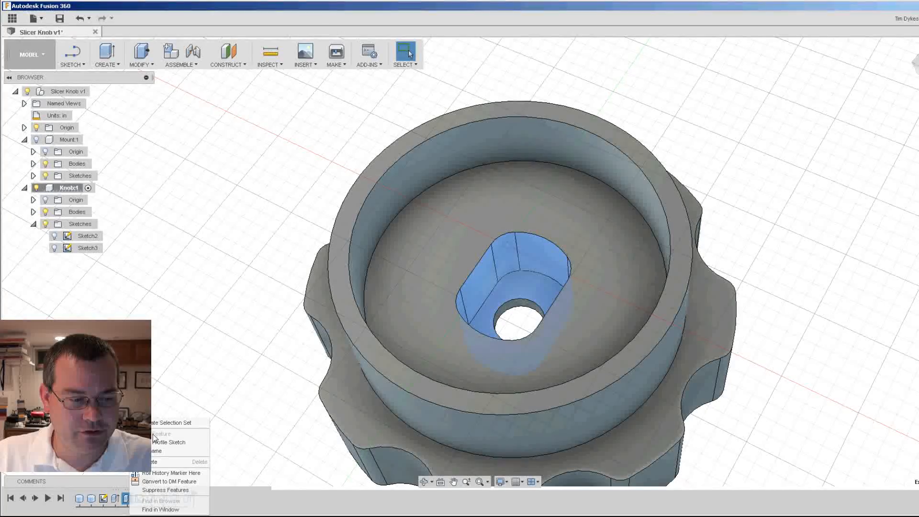
pyautogui.click(181, 349)
pyautogui.click(180, 313)
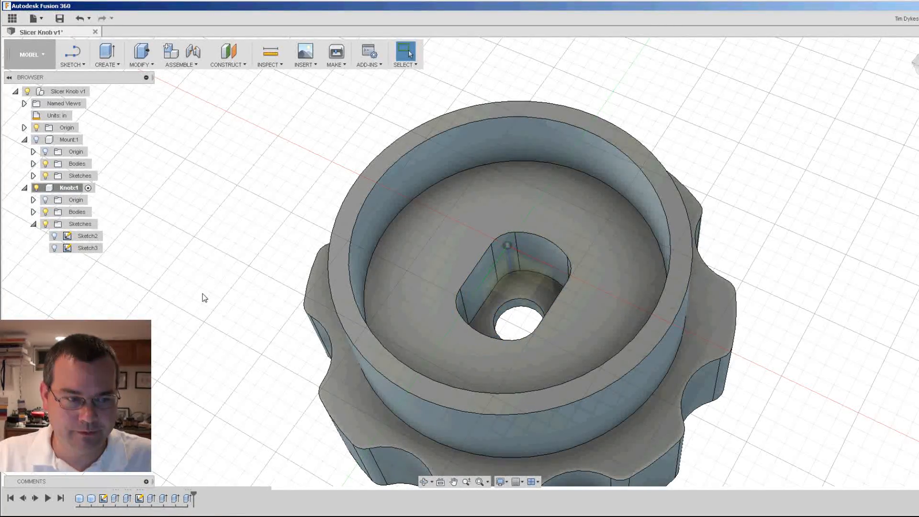
pyautogui.click(126, 499)
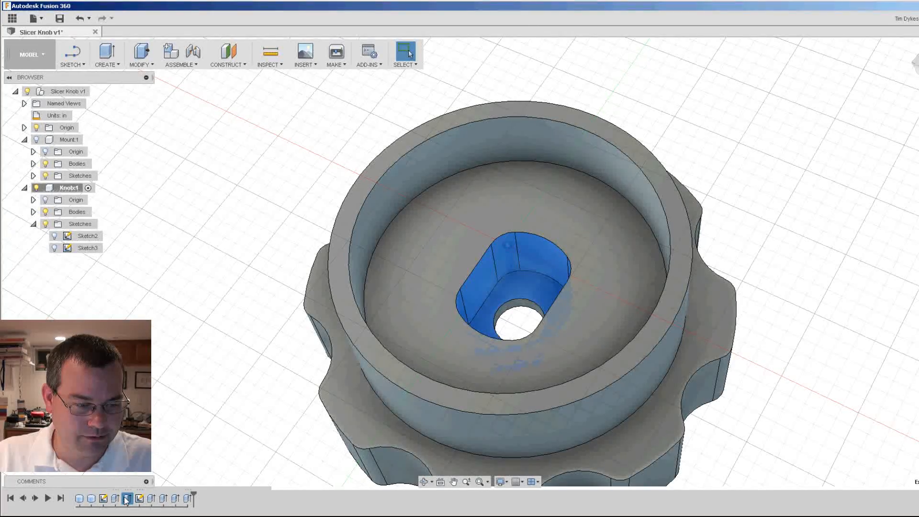
pyautogui.rightClick(126, 499)
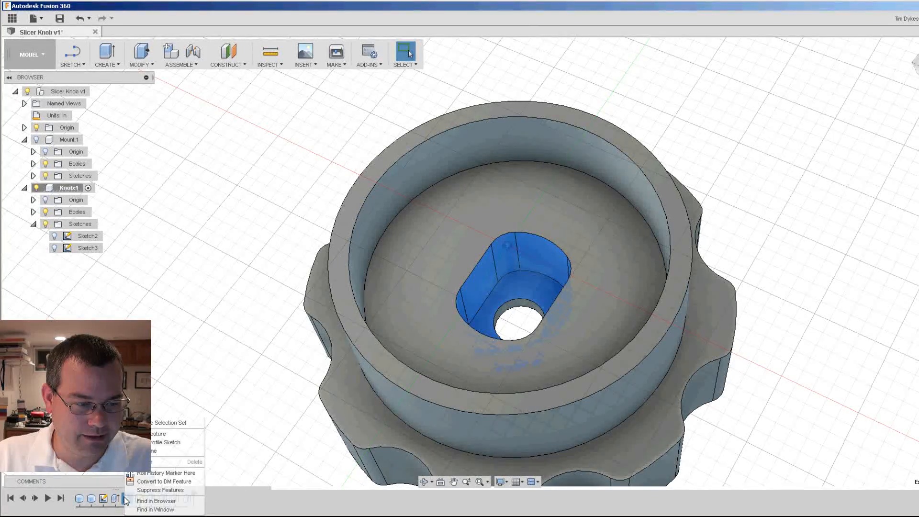
pyautogui.click(155, 433)
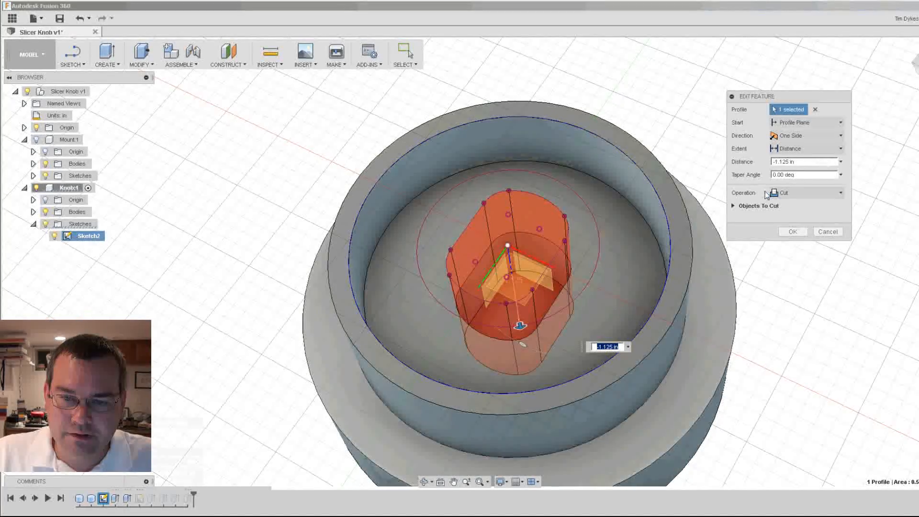
pyautogui.moveTo(790, 163); pyautogui.dragTo(770, 164)
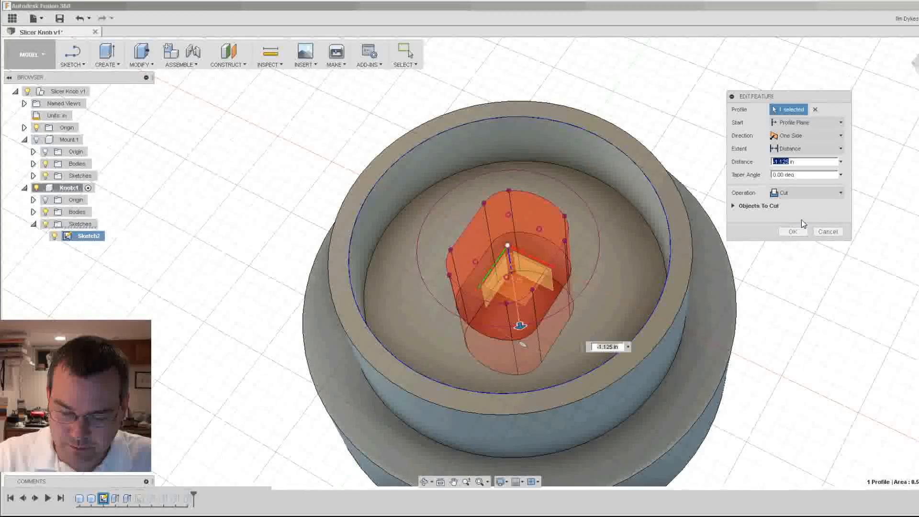
pyautogui.write('-.950')
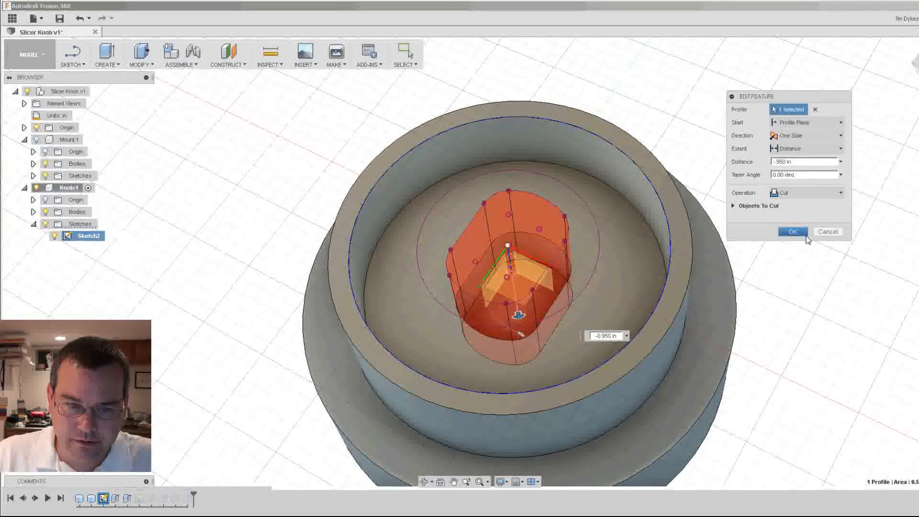
pyautogui.click(797, 232)
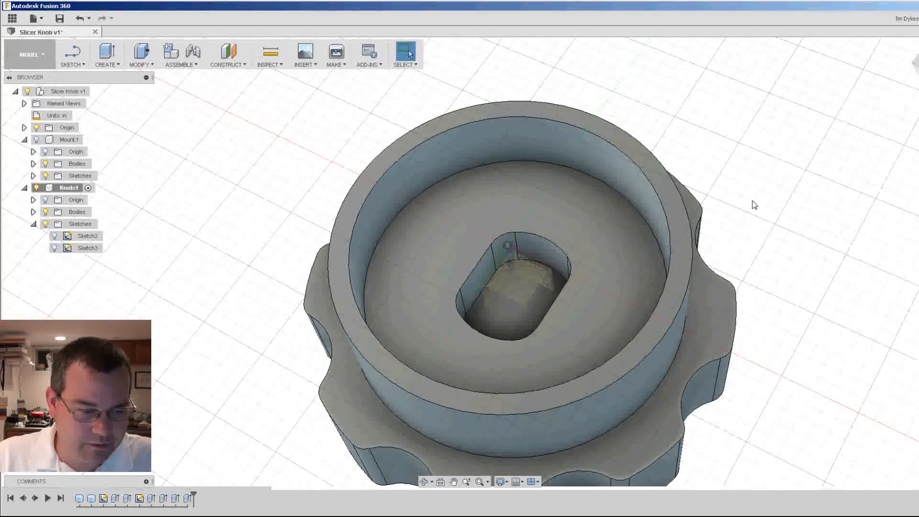
# Step: Edit the innermost centre circle's extrude cut and extend its distance to -0.80 in so it reaches past the slot floor
pyautogui.click(163, 500)
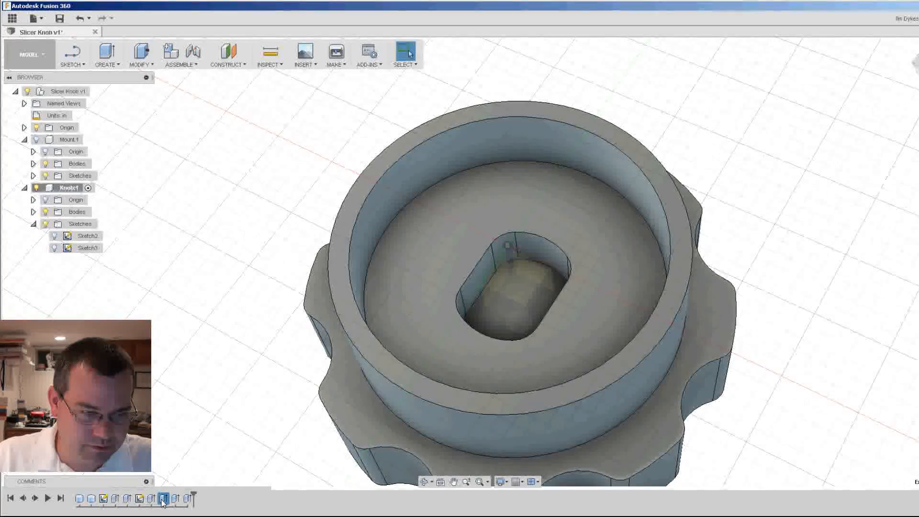
pyautogui.rightClick(163, 500)
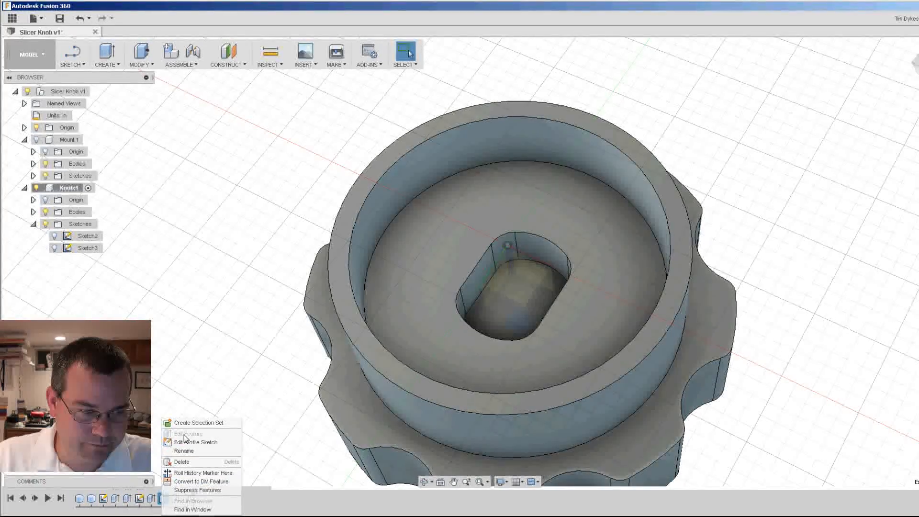
pyautogui.click(154, 378)
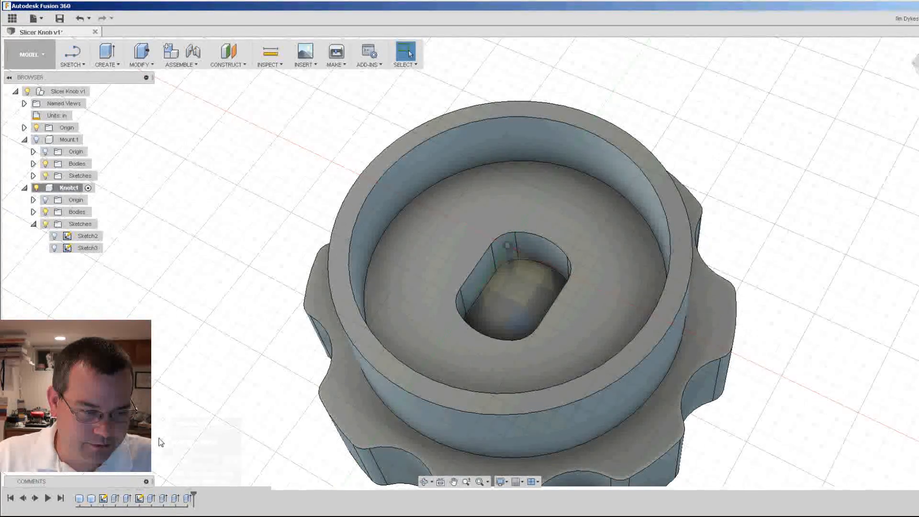
pyautogui.click(164, 498)
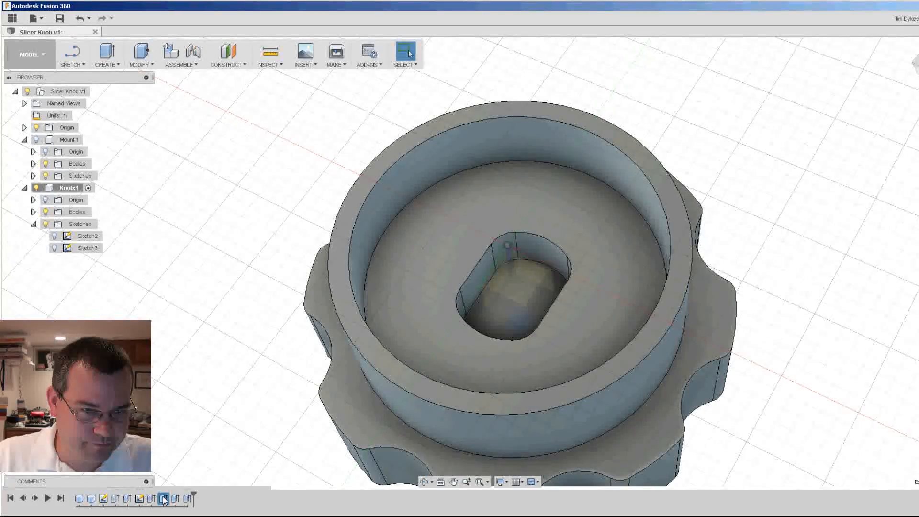
pyautogui.rightClick(163, 498)
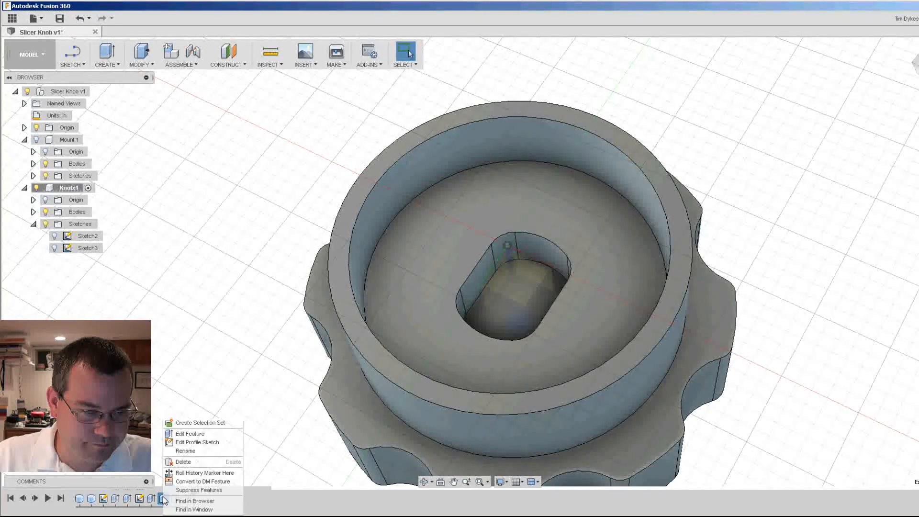
pyautogui.click(185, 438)
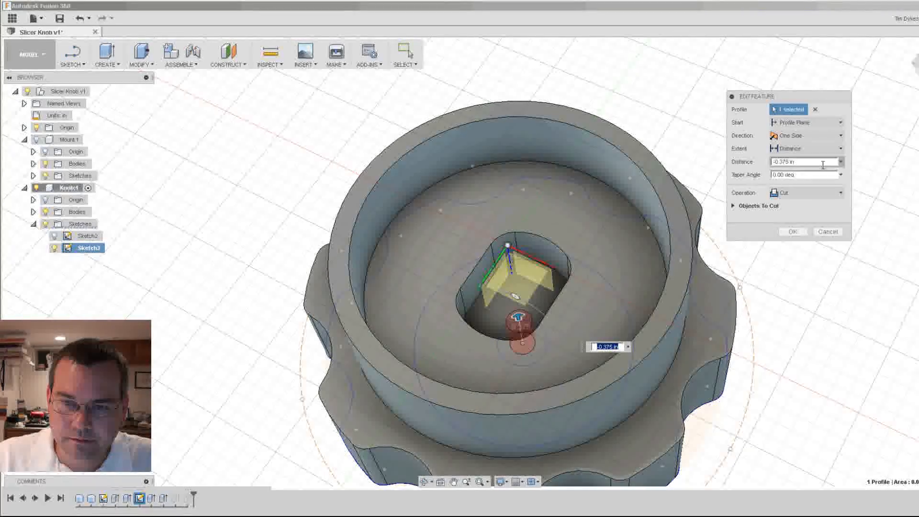
pyautogui.click(840, 162)
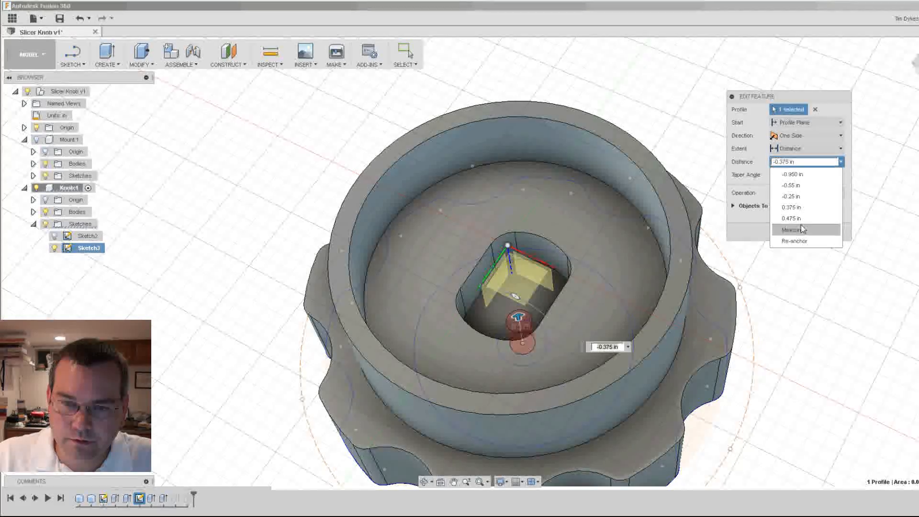
pyautogui.click(850, 191)
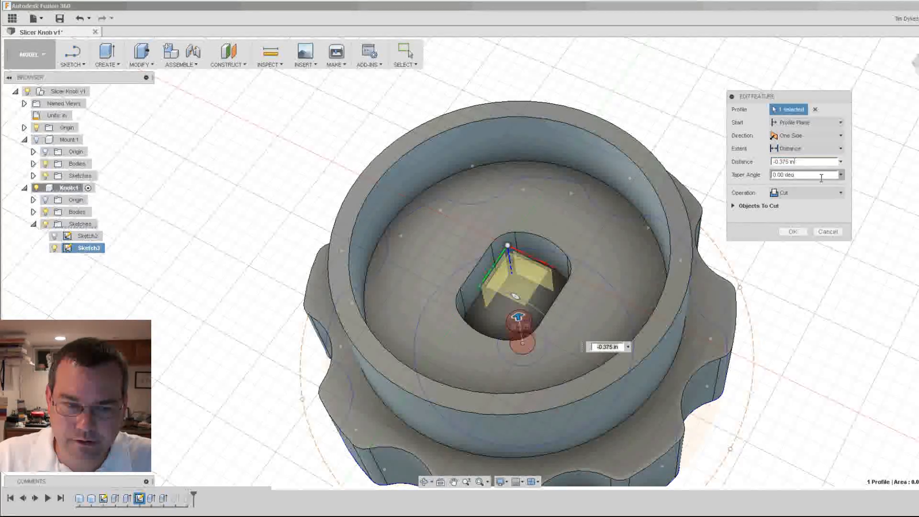
pyautogui.moveTo(523, 333); pyautogui.dragTo(513, 288)
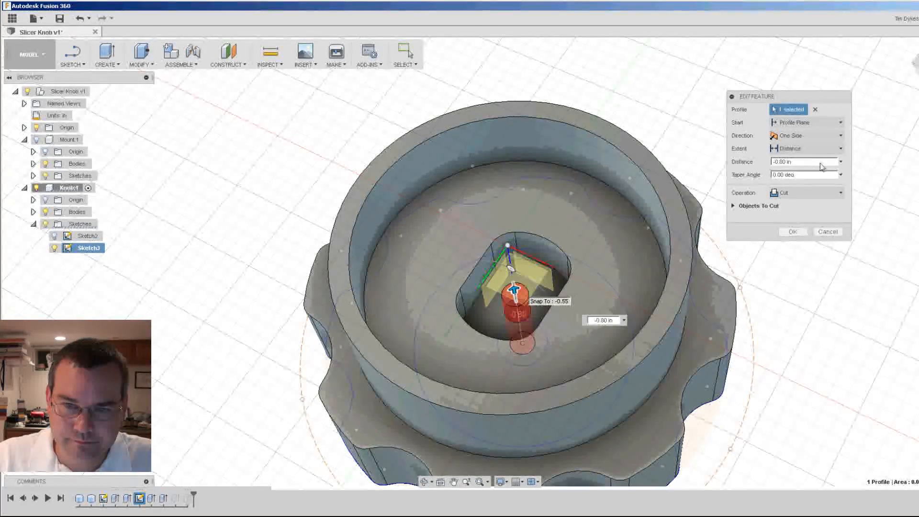
pyautogui.click(840, 162)
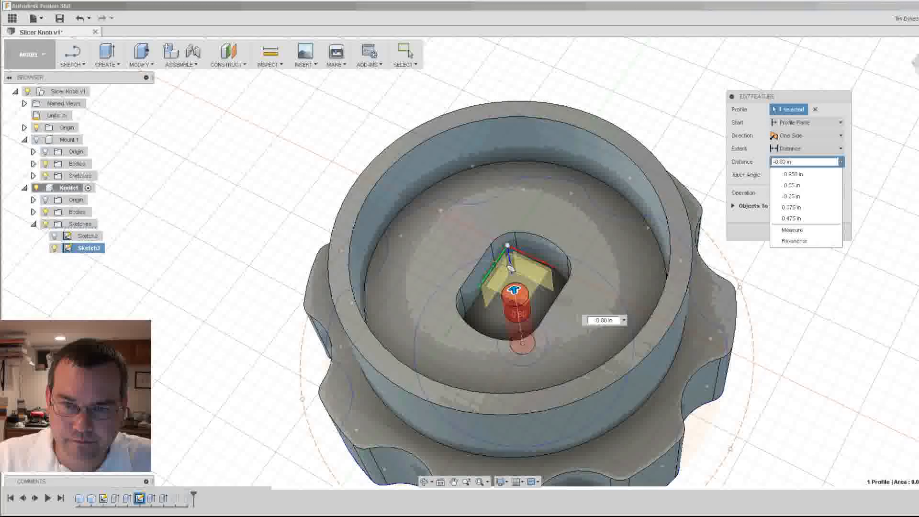
pyautogui.click(841, 163)
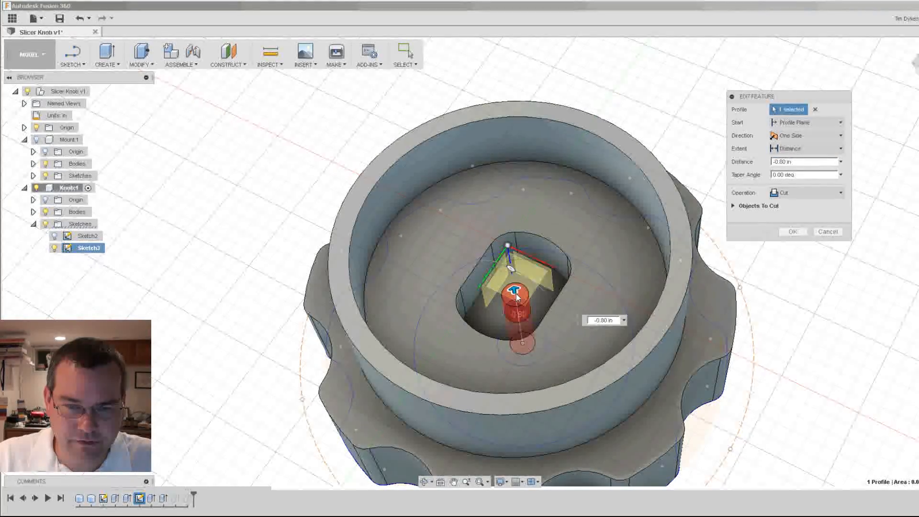
pyautogui.click(792, 232)
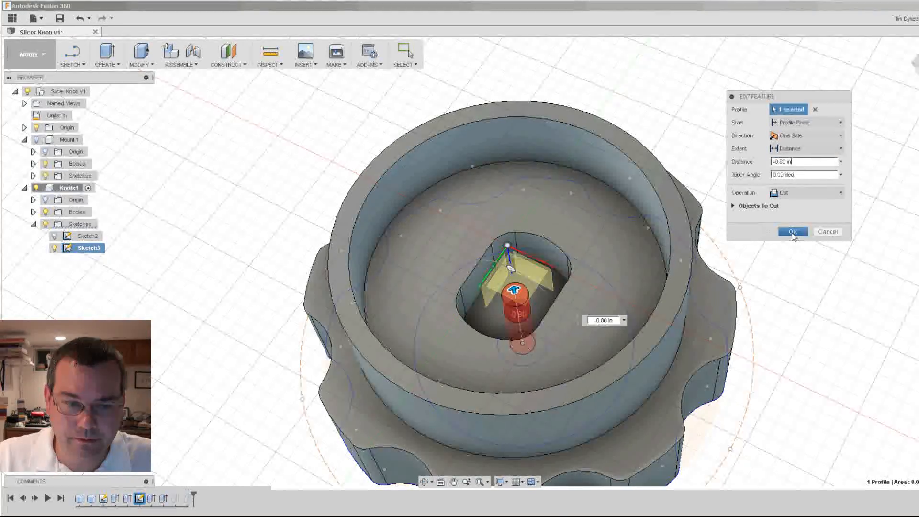
# Step: Measure the distance between the stepped ledge inside the centre bolt hole and the top recess floor
pyautogui.moveTo(806, 259)
pyautogui.keyDown('shift'); pyautogui.mouseDown(button='middle')
pyautogui.moveTo(780, 193)
pyautogui.moveTo(773, 260)
pyautogui.moveTo(713, 336)
pyautogui.moveTo(796, 119)
pyautogui.moveTo(732, 191)
pyautogui.moveTo(641, 228)
pyautogui.mouseUp(button='middle'); pyautogui.keyUp('shift')
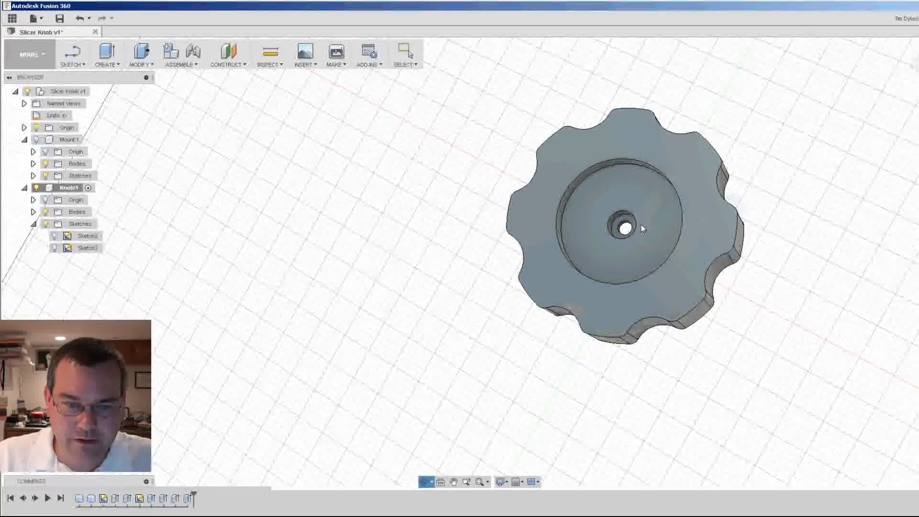
pyautogui.scroll(10, 641, 225)
pyautogui.scroll(-6, 627, 205)
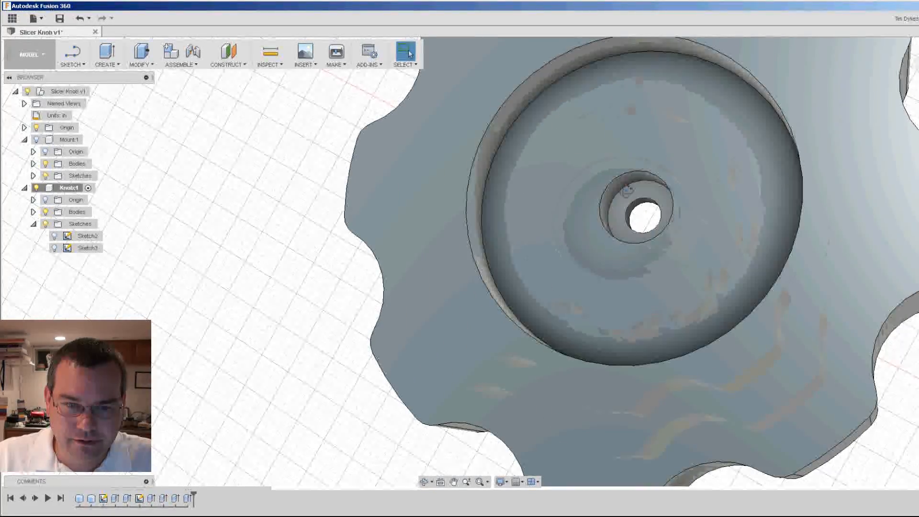
pyautogui.moveTo(624, 200)
pyautogui.keyDown('shift'); pyautogui.mouseDown(button='middle')
pyautogui.moveTo(628, 179)
pyautogui.moveTo(635, 194)
pyautogui.mouseUp(button='middle'); pyautogui.keyUp('shift')
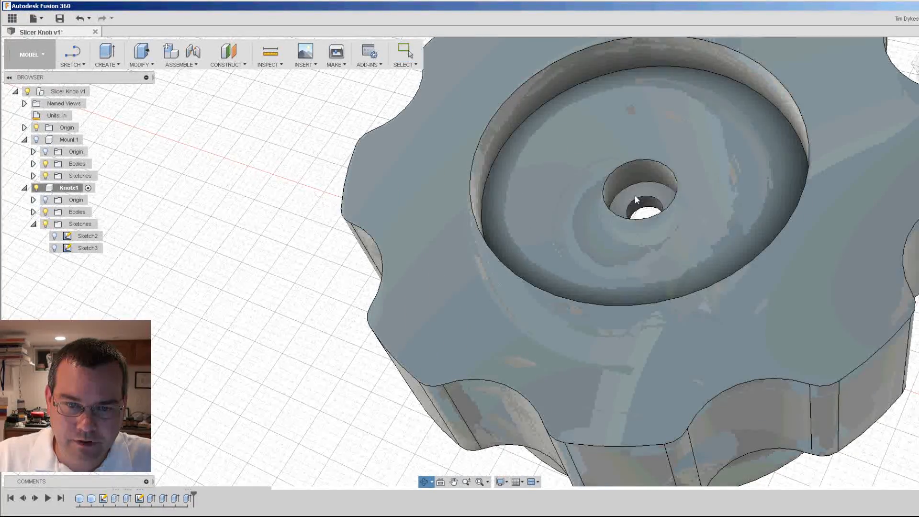
pyautogui.press('Escape')
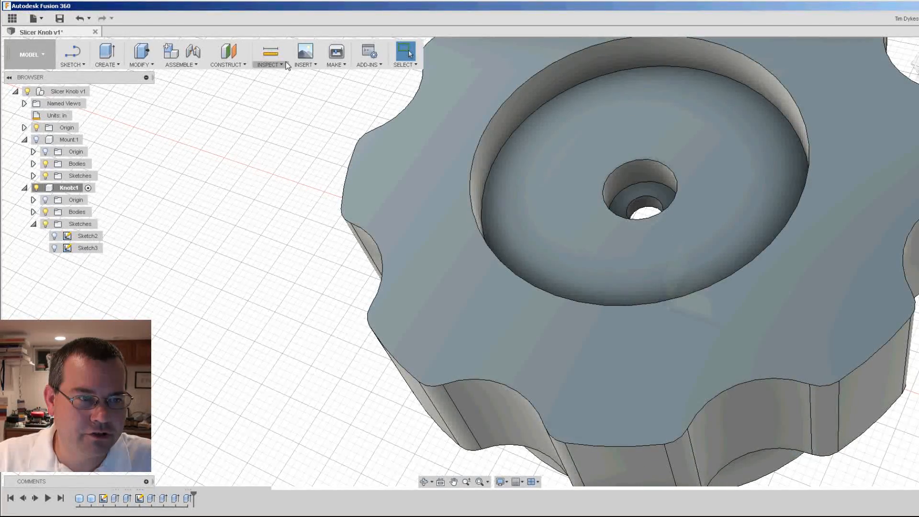
pyautogui.click(273, 59)
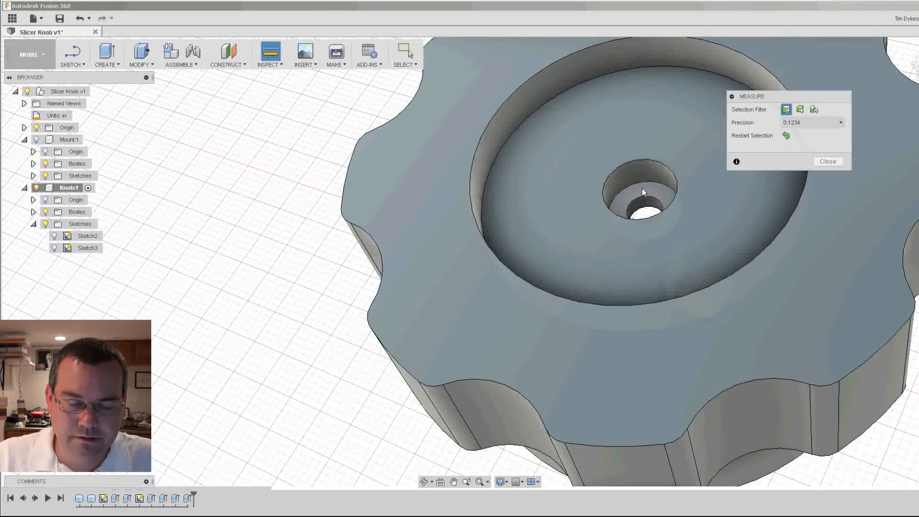
pyautogui.click(641, 188)
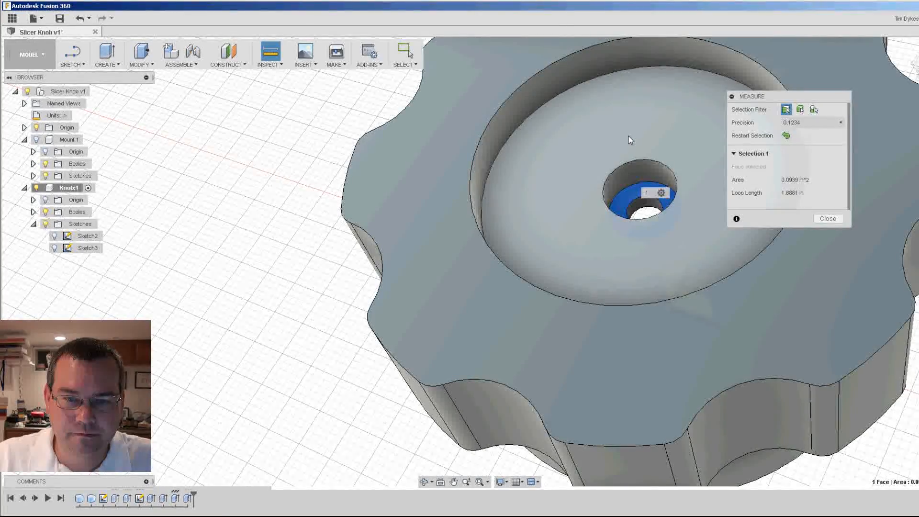
pyautogui.click(630, 139)
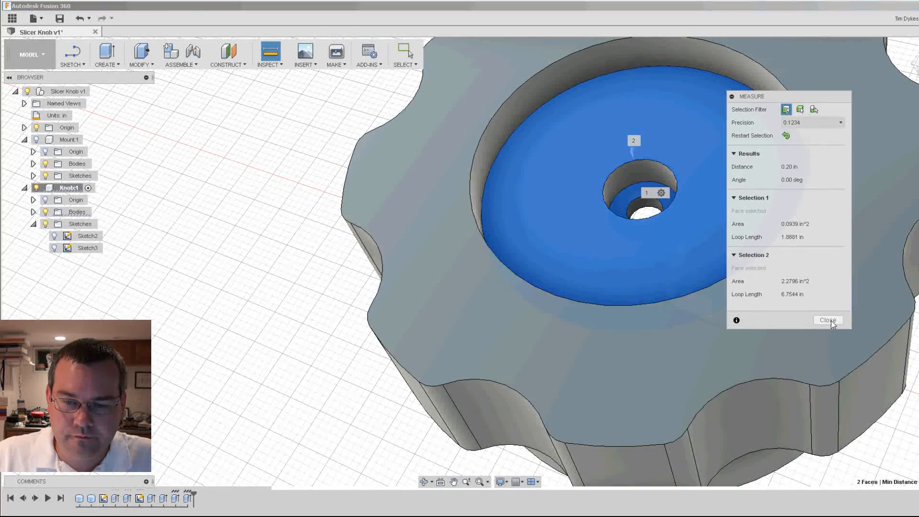
pyautogui.click(831, 321)
# Step: Examine the knob from its underside and top, checking the flat-sided slot, the centre through hole and the outer rims
pyautogui.scroll(-7, 757, 340)
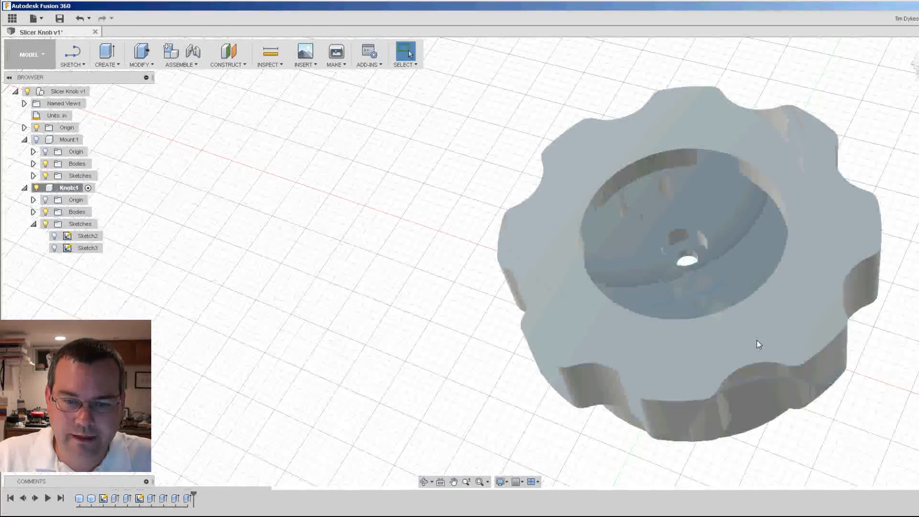
pyautogui.scroll(1, 773, 402)
pyautogui.keyDown('shift'); pyautogui.moveTo(503, 379); pyautogui.dragTo(440, 232, button='middle'); pyautogui.keyUp('shift')
pyautogui.scroll(-2, 440, 232)
pyautogui.scroll(3, 687, 263)
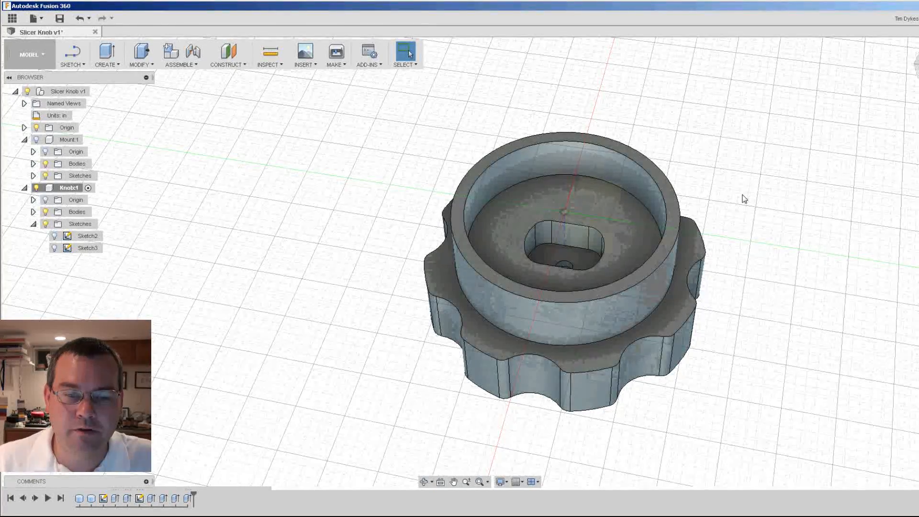
pyautogui.keyDown('shift'); pyautogui.moveTo(742, 189); pyautogui.dragTo(720, 202, button='middle'); pyautogui.keyUp('shift')
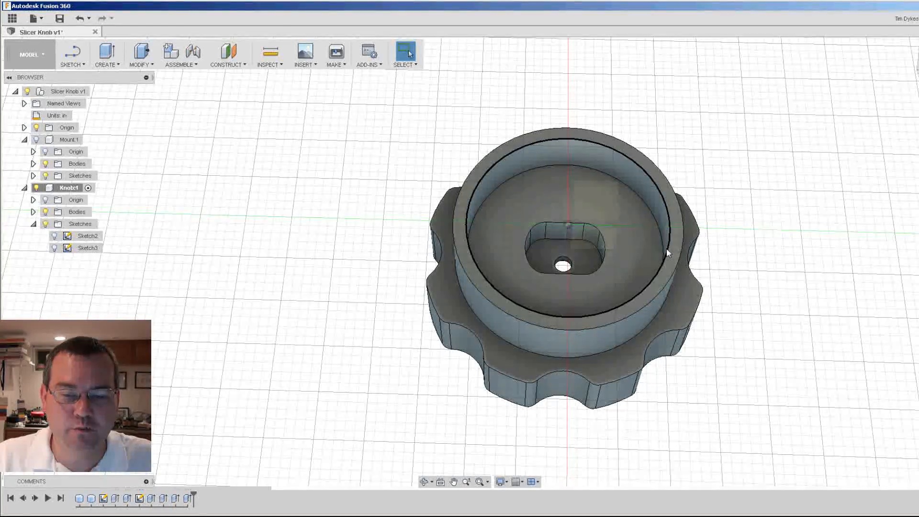
pyautogui.keyDown('shift'); pyautogui.moveTo(749, 184); pyautogui.dragTo(697, 311, button='middle'); pyautogui.keyUp('shift')
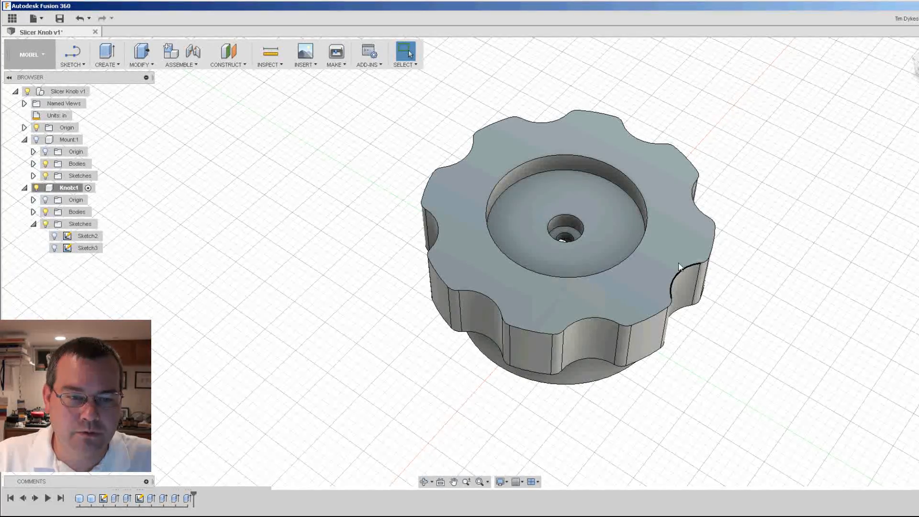
# Step: Chamfer the grip's upper and lower scalloped outer edges and the top recess rim with an equal distance of .05 in
pyautogui.click(141, 64)
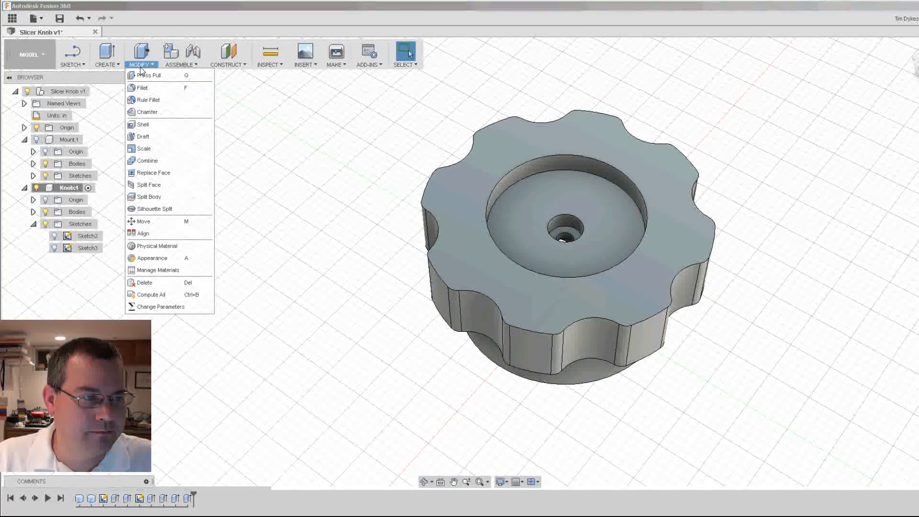
pyautogui.click(154, 114)
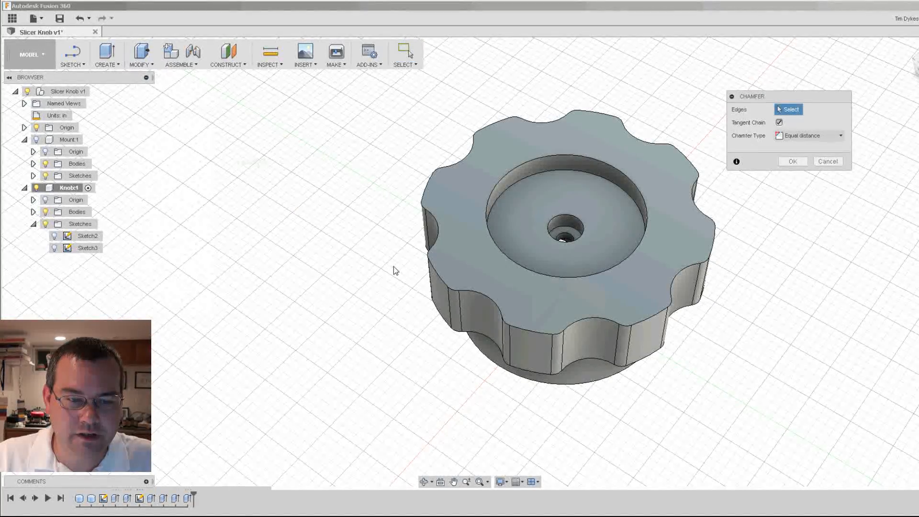
pyautogui.click(478, 294)
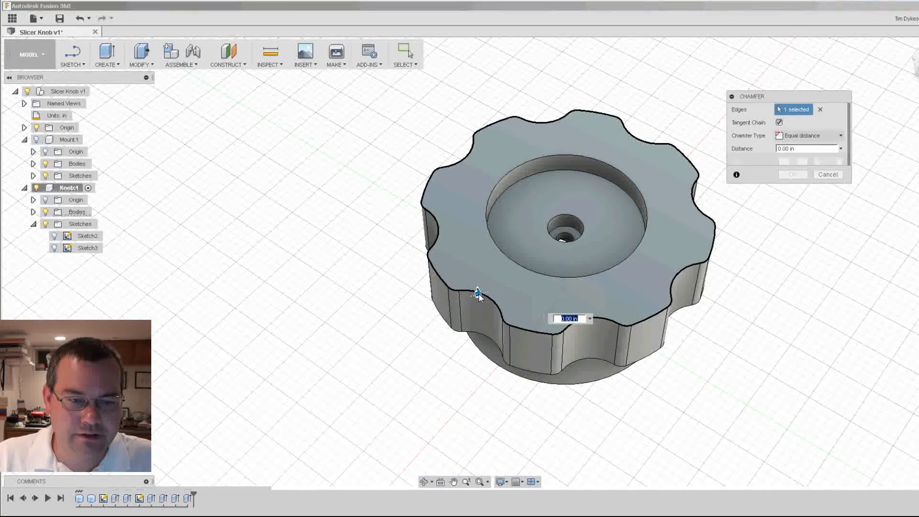
pyautogui.click(511, 262)
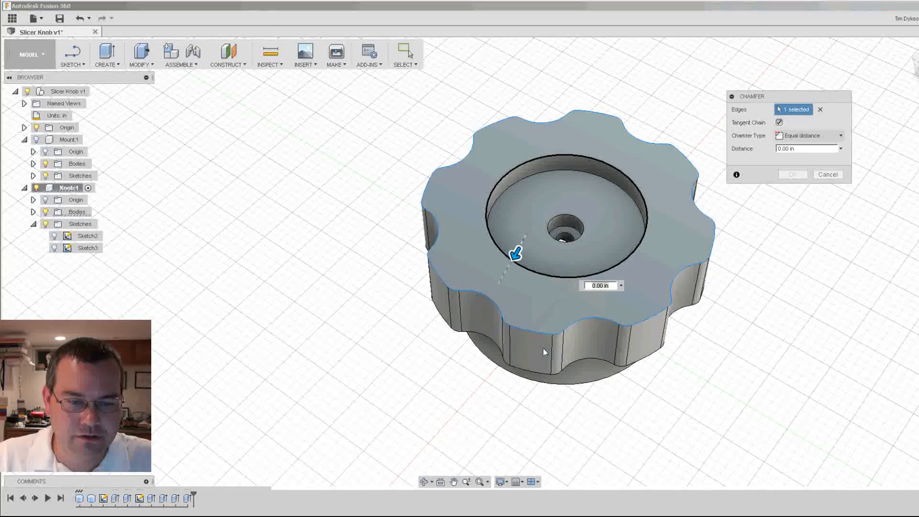
pyautogui.click(555, 379)
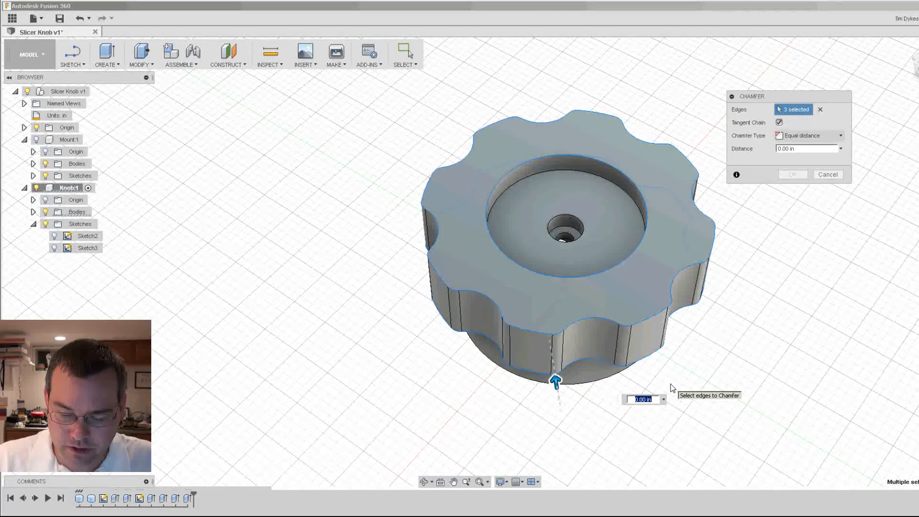
pyautogui.write('05')
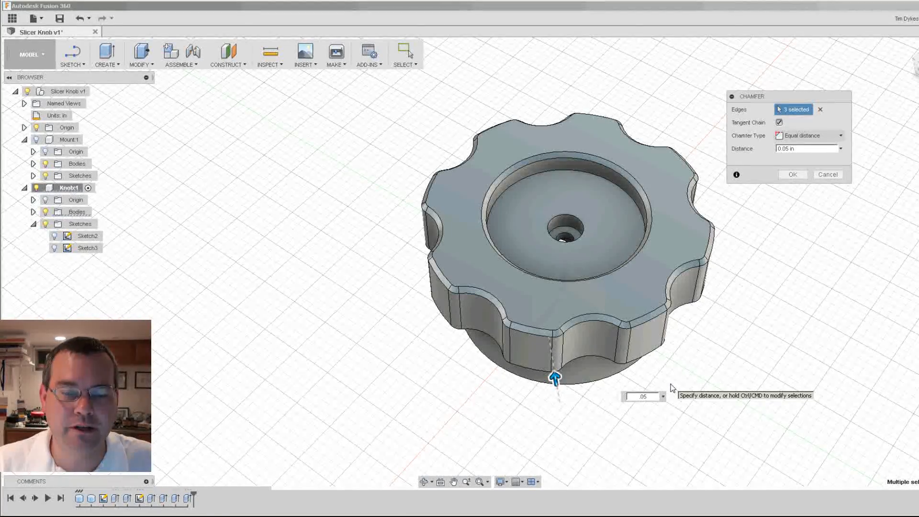
pyautogui.press('Return')
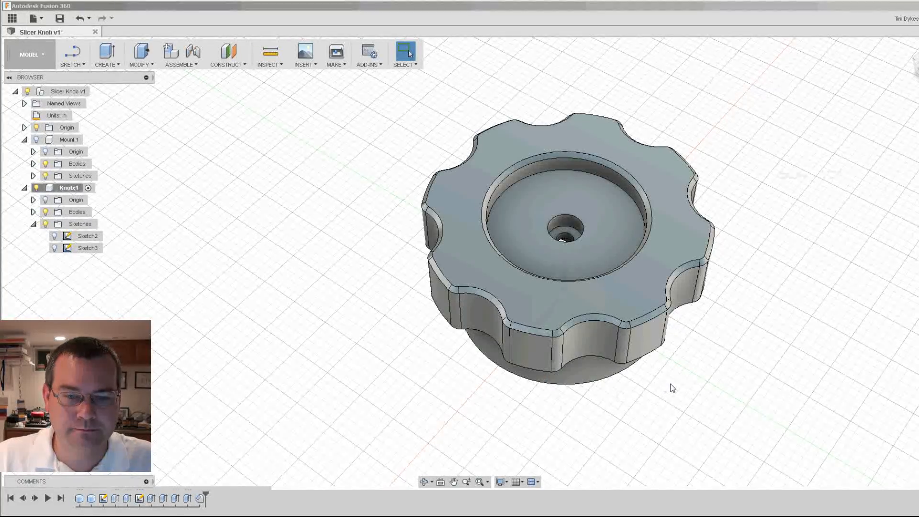
# Step: Show the Mount component and activate the top-level Slicer Knob assembly
pyautogui.keyDown('shift'); pyautogui.moveTo(716, 373); pyautogui.dragTo(688, 227, button='middle'); pyautogui.keyUp('shift')
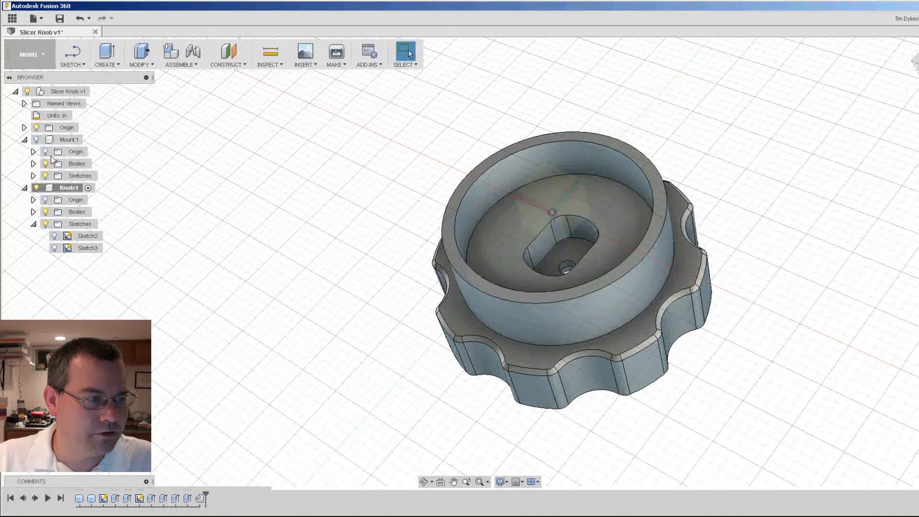
pyautogui.click(36, 140)
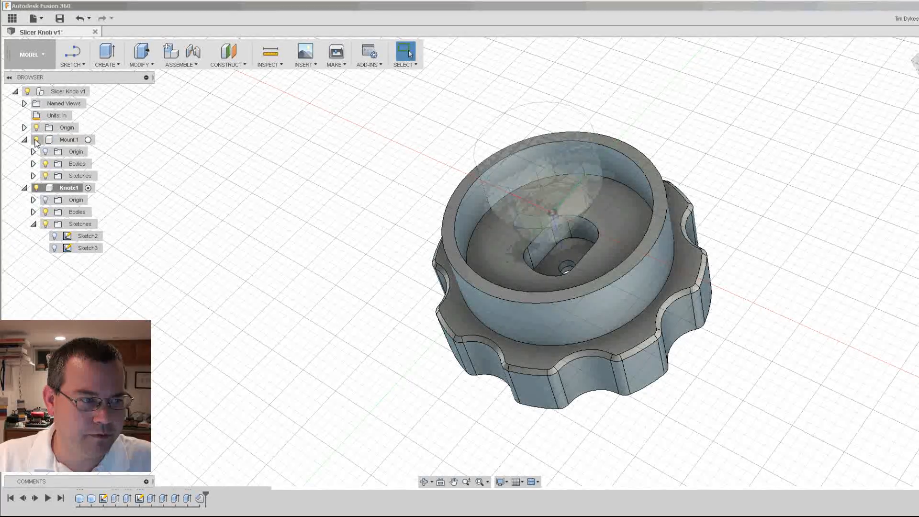
pyautogui.click(95, 92)
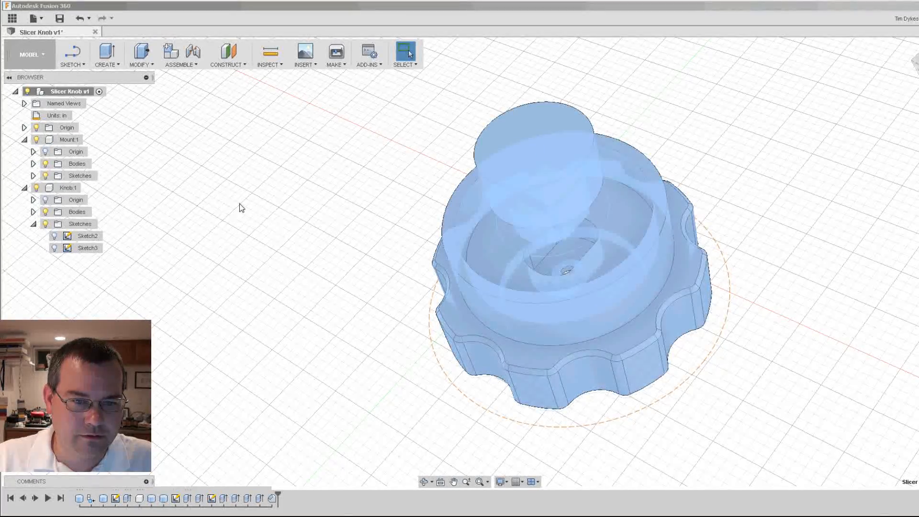
# Step: Save the design as a new version with the description User Saved
pyautogui.keyDown('shift'); pyautogui.moveTo(302, 237); pyautogui.dragTo(306, 284, button='middle'); pyautogui.keyUp('shift')
pyautogui.moveTo(310, 304); pyautogui.dragTo(260, 268)
pyautogui.press('Escape')
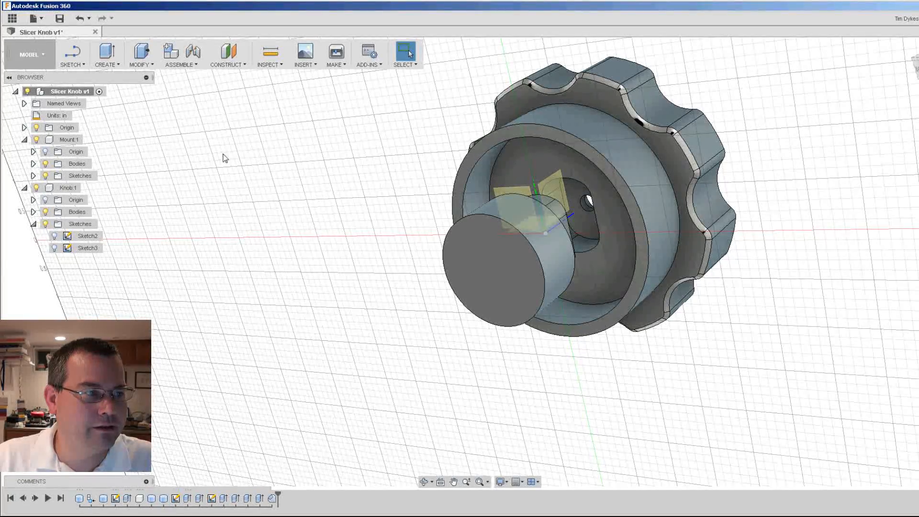
pyautogui.click(60, 18)
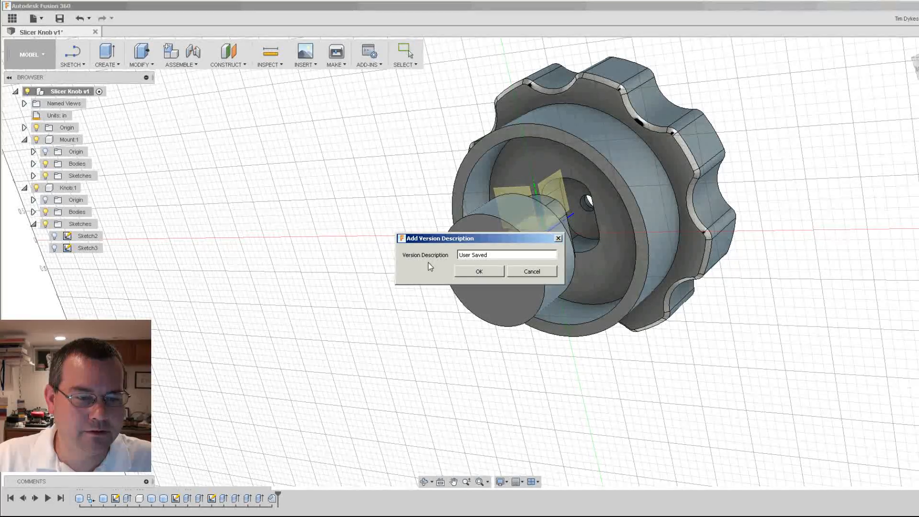
pyautogui.click(463, 275)
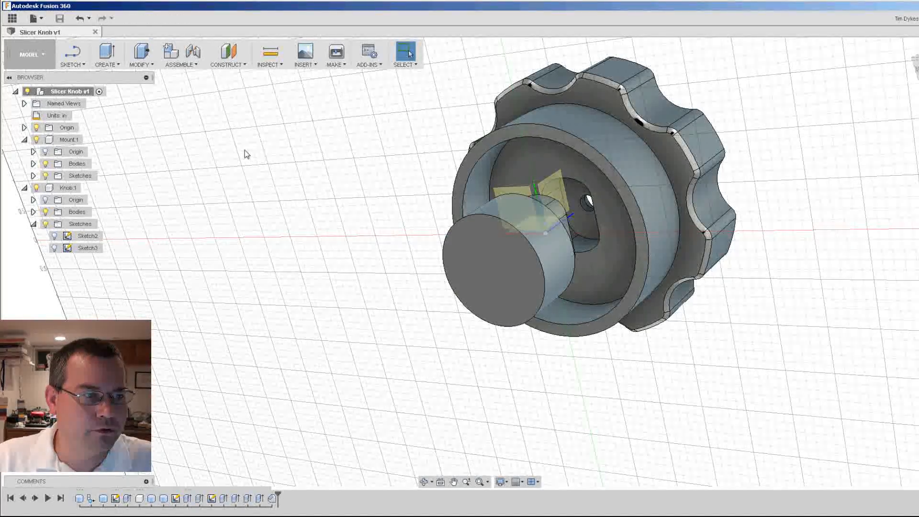
# Step: Join the centre of the knob's slot floor to the end of the Mount's tongue with a Rigid joint at zero offset
pyautogui.click(182, 66)
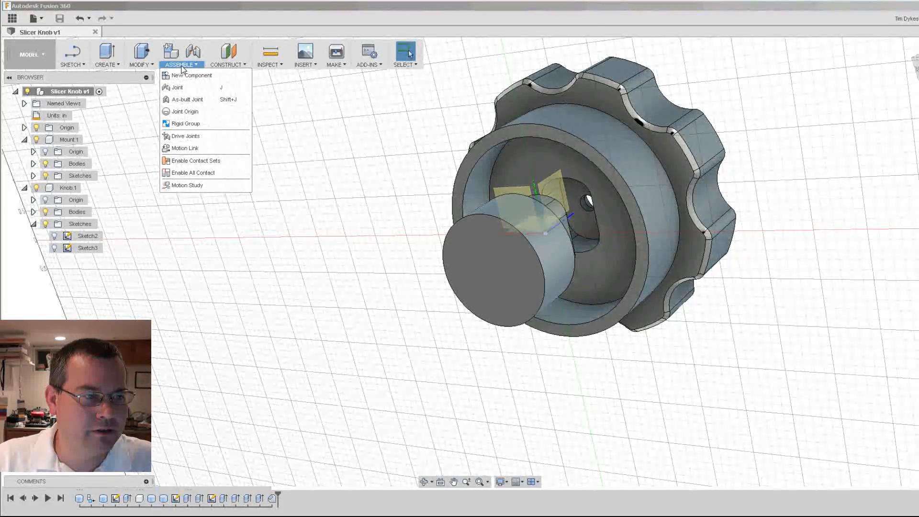
pyautogui.click(178, 87)
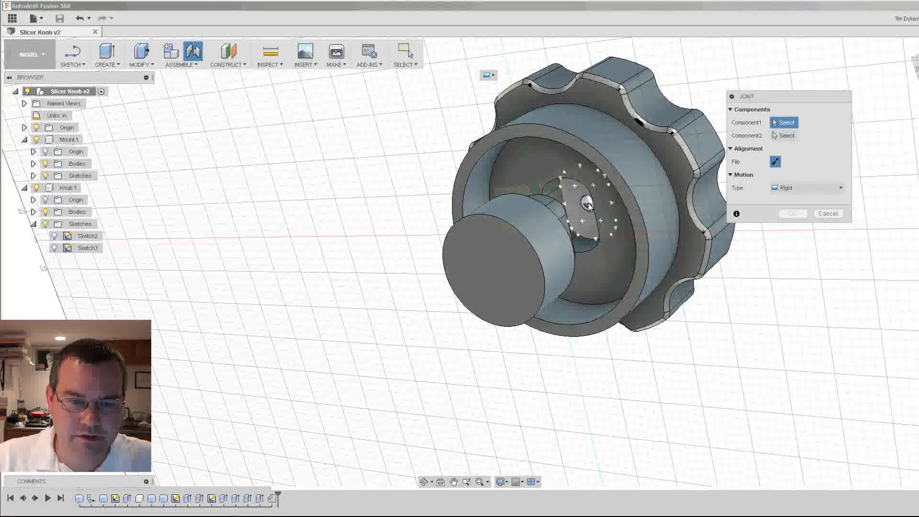
pyautogui.click(588, 205)
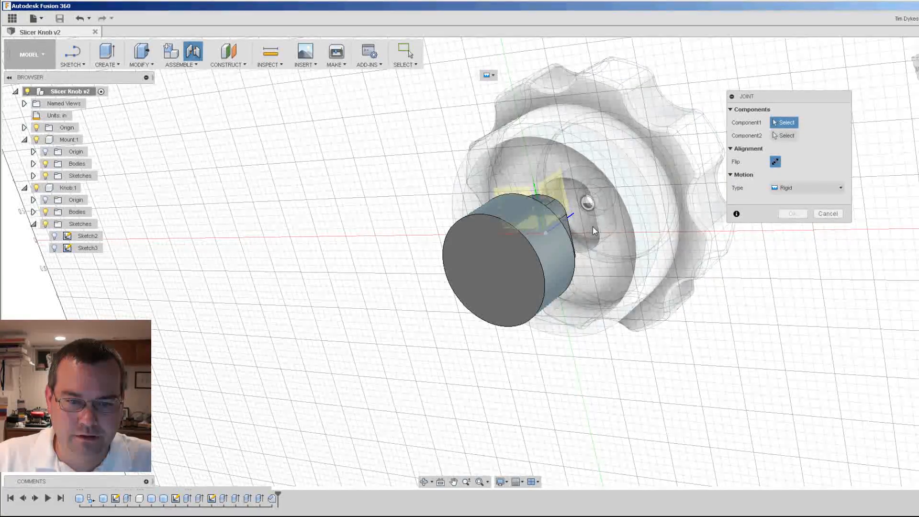
pyautogui.click(581, 231)
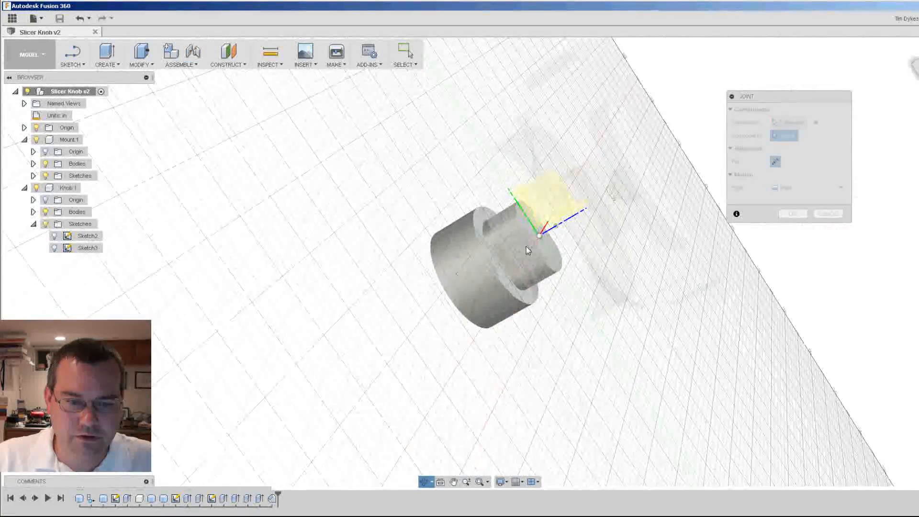
pyautogui.click(526, 246)
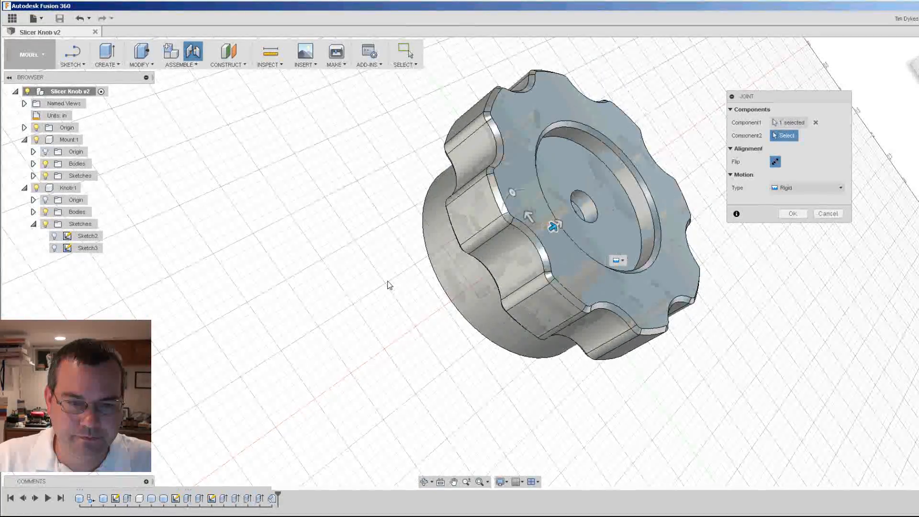
pyautogui.keyDown('shift'); pyautogui.moveTo(389, 286); pyautogui.dragTo(519, 271, button='middle'); pyautogui.keyUp('shift')
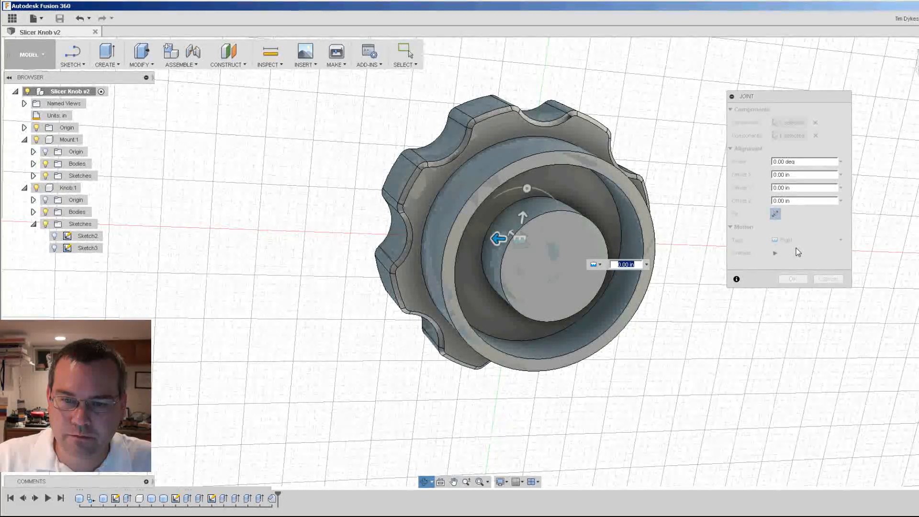
pyautogui.click(791, 280)
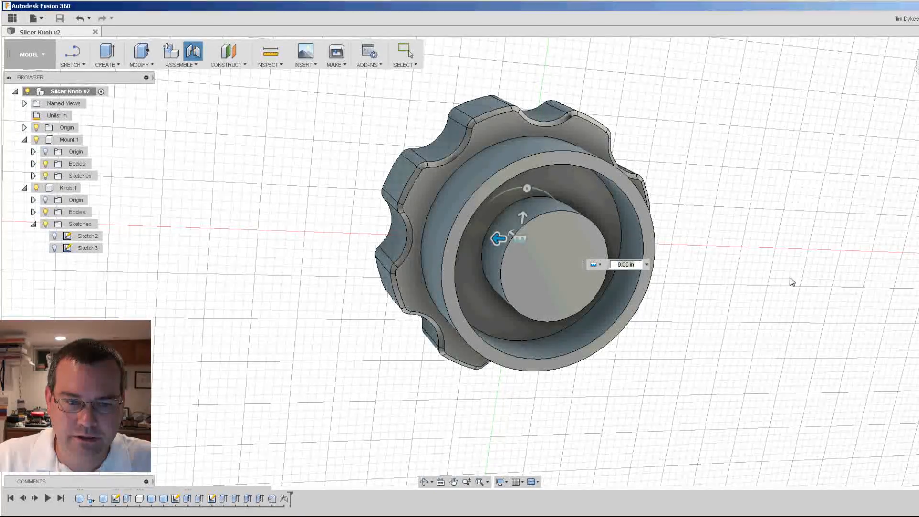
# Step: Create a section analysis through the vertical origin plane across the knob and mount, with a Y distance of 0.00 in
pyautogui.keyDown('shift'); pyautogui.moveTo(740, 268); pyautogui.dragTo(734, 339, button='middle'); pyautogui.keyUp('shift')
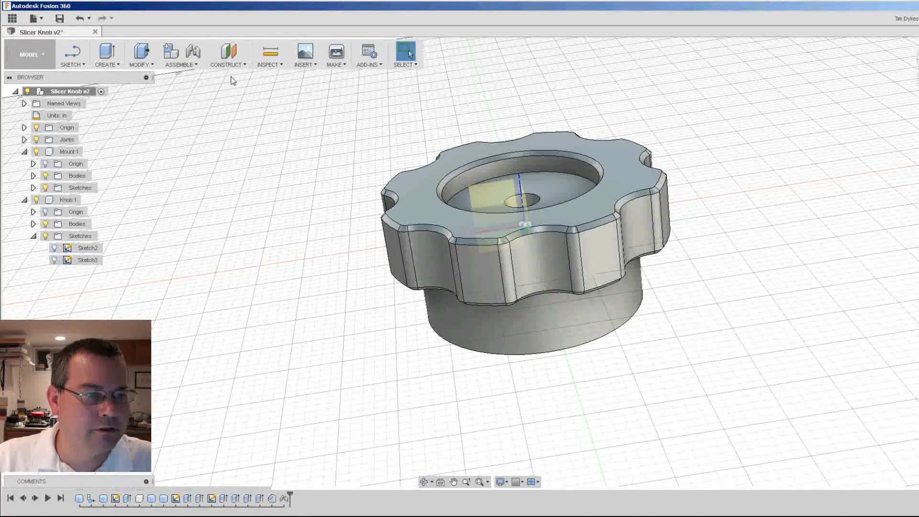
pyautogui.click(274, 68)
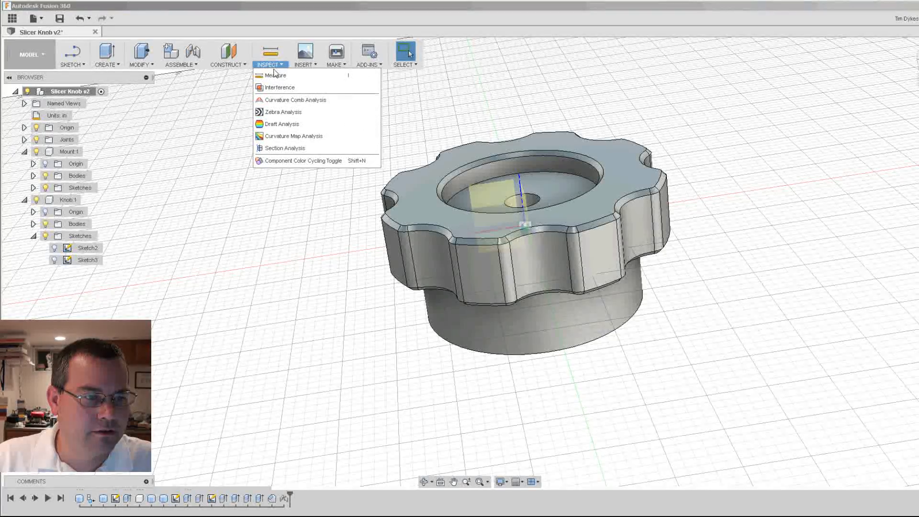
pyautogui.click(294, 149)
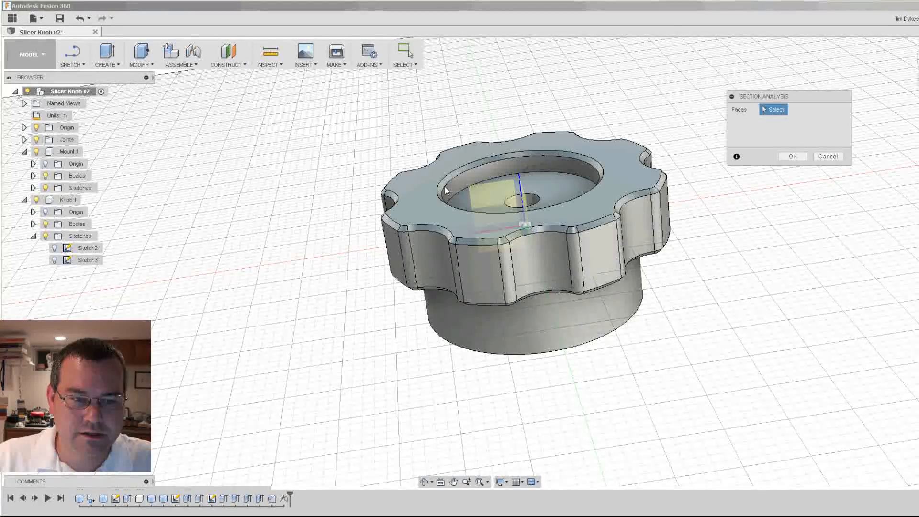
pyautogui.click(483, 194)
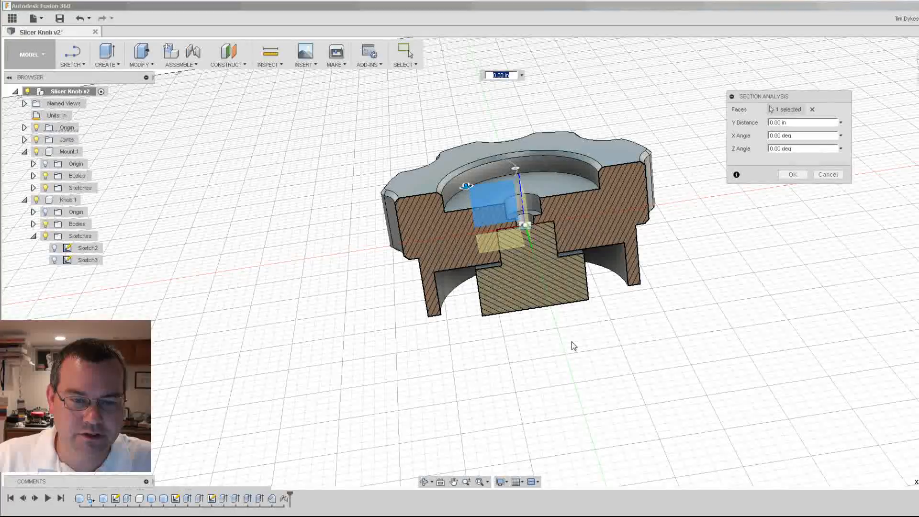
pyautogui.moveTo(572, 343)
pyautogui.keyDown('shift'); pyautogui.mouseDown(button='middle')
pyautogui.moveTo(570, 320)
pyautogui.moveTo(559, 328)
pyautogui.moveTo(589, 328)
pyautogui.moveTo(589, 298)
pyautogui.mouseUp(button='middle'); pyautogui.keyUp('shift')
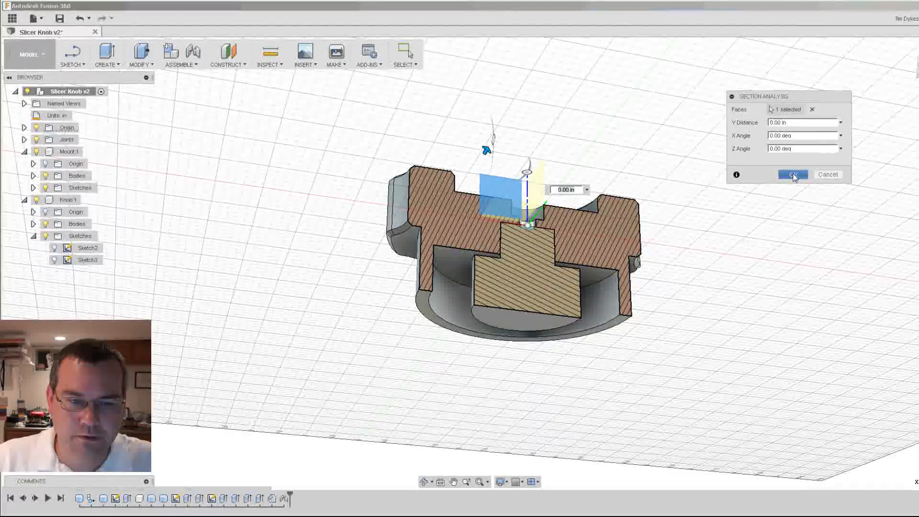
pyautogui.click(792, 174)
# Step: Examine the sectioned assembly for the mount's fit in the slot, the bolt hole and the remaining wall thickness
pyautogui.scroll(6, 530, 231)
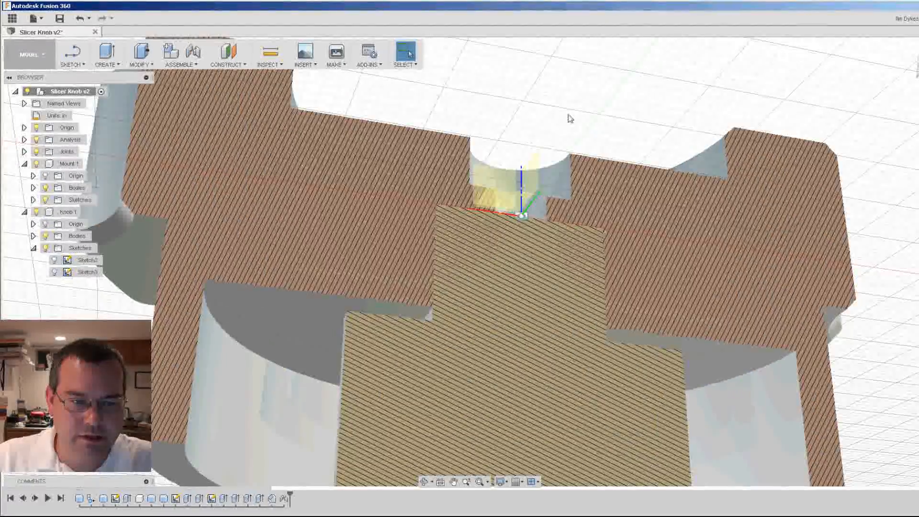
pyautogui.keyDown('shift'); pyautogui.moveTo(569, 118); pyautogui.dragTo(551, 82, button='middle'); pyautogui.keyUp('shift')
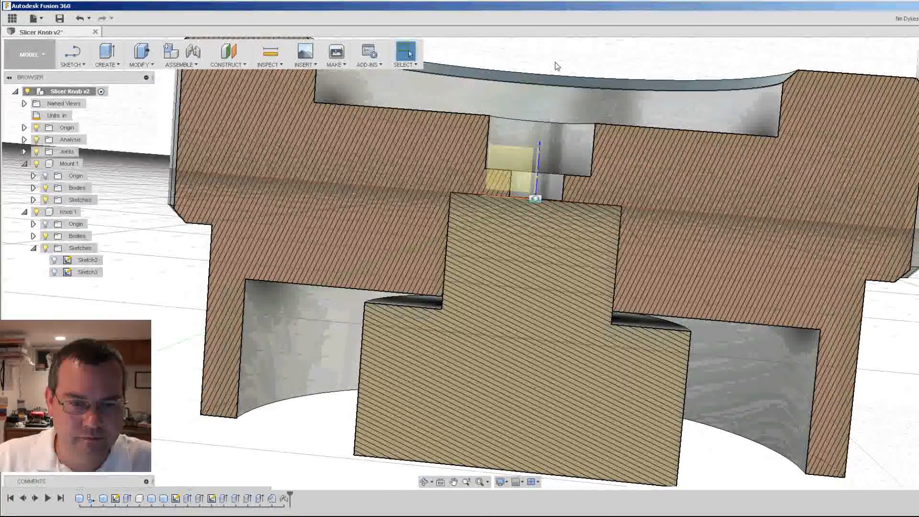
pyautogui.scroll(-3, 554, 66)
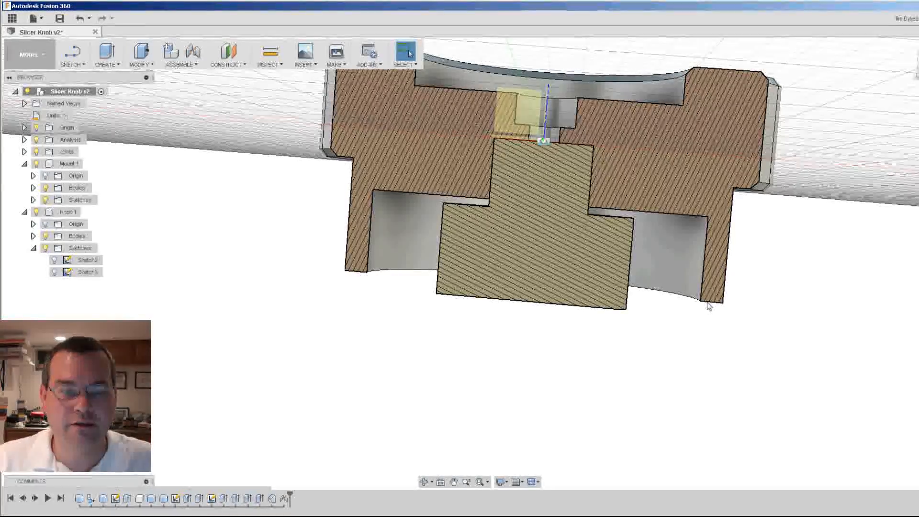
pyautogui.moveTo(708, 306)
pyautogui.keyDown('shift'); pyautogui.mouseDown(button='middle')
pyautogui.moveTo(708, 379)
pyautogui.moveTo(682, 396)
pyautogui.mouseUp(button='middle'); pyautogui.keyUp('shift')
pyautogui.scroll(-3, 760, 335)
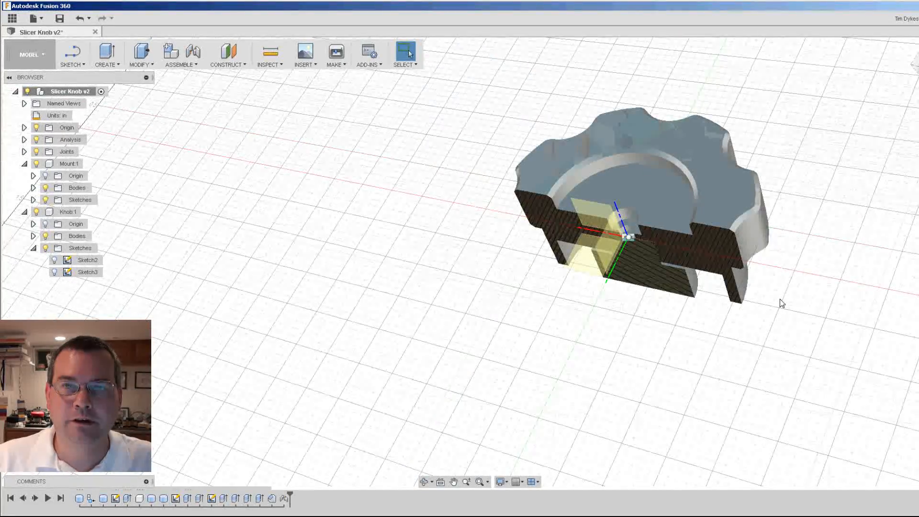